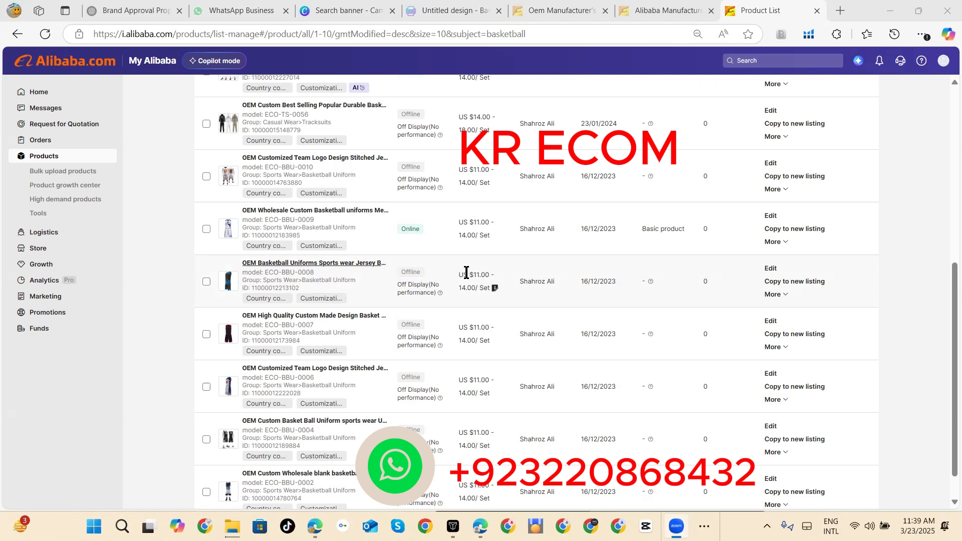
# Step: Copy the online basketball uniform product (model ECO-BBU-0009) to a new listing and set its category to Sportswear > Cycling Wear > Cycling Sets
pyautogui.click(205, 230)
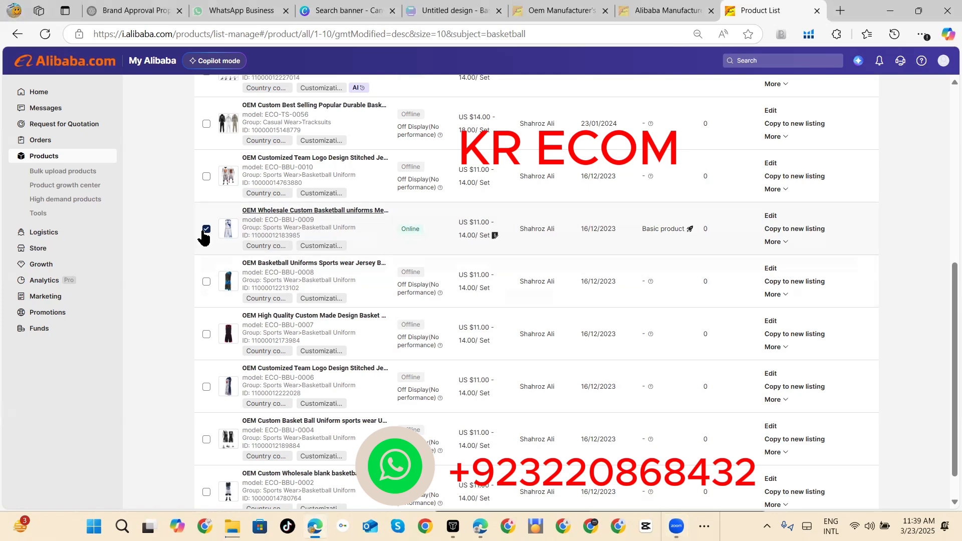
pyautogui.click(785, 227)
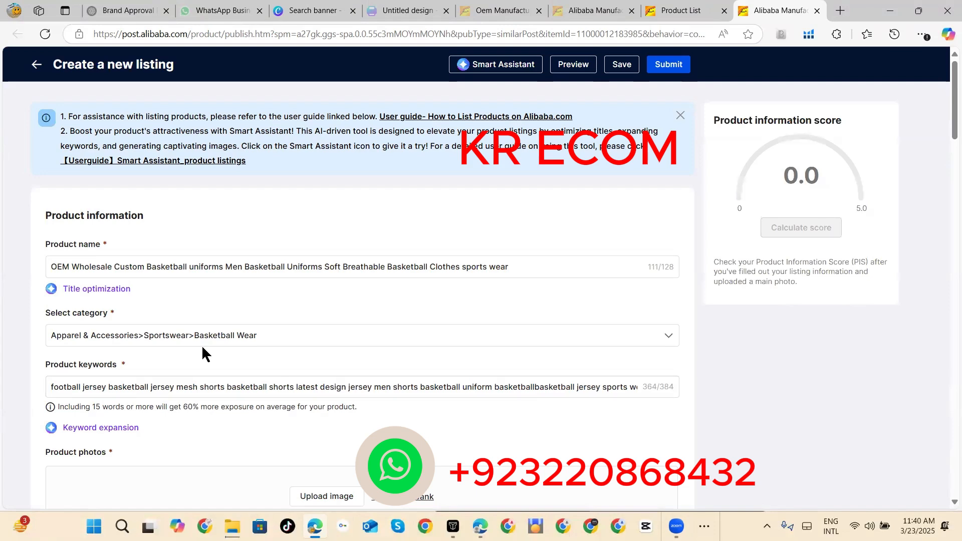
pyautogui.click(261, 342)
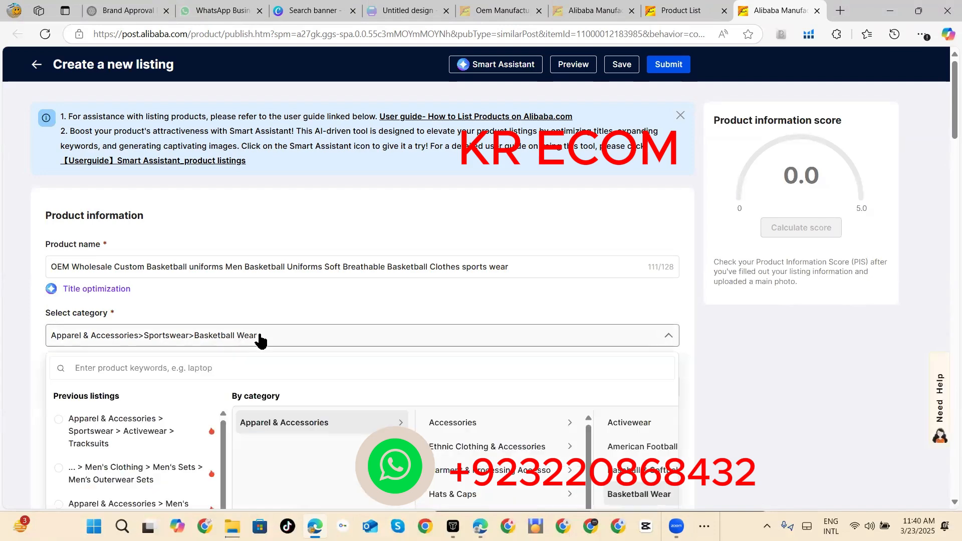
pyautogui.scroll(-7, 948, 131)
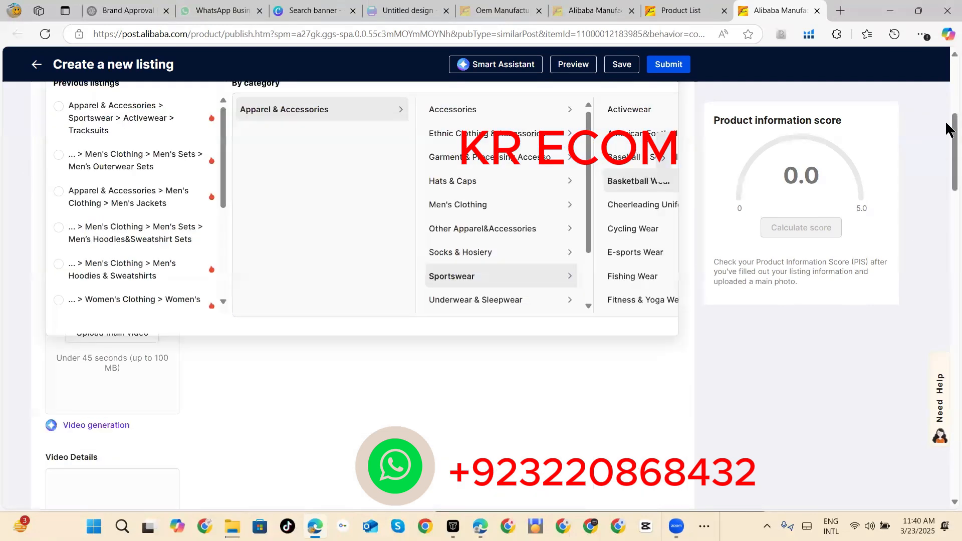
pyautogui.scroll(3, 949, 120)
pyautogui.scroll(1, 948, 116)
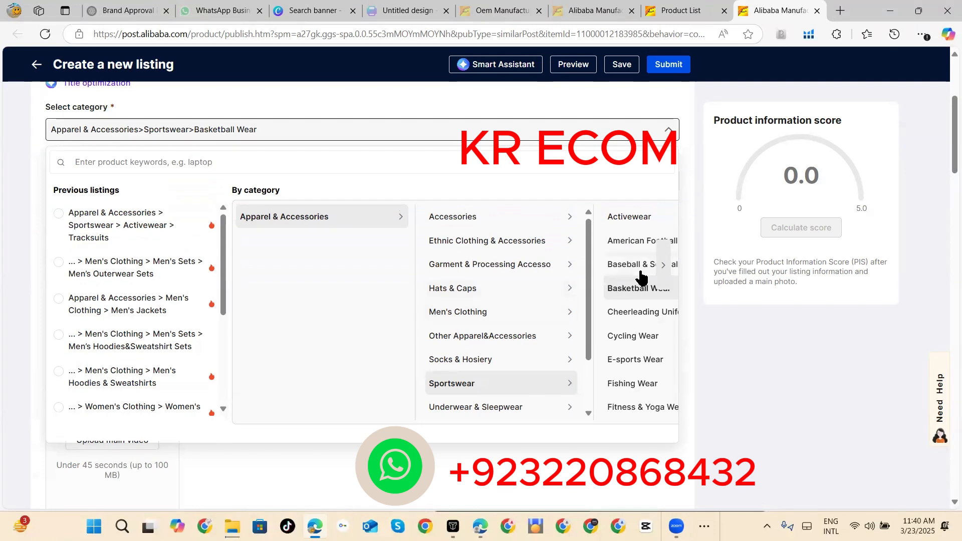
pyautogui.click(665, 270)
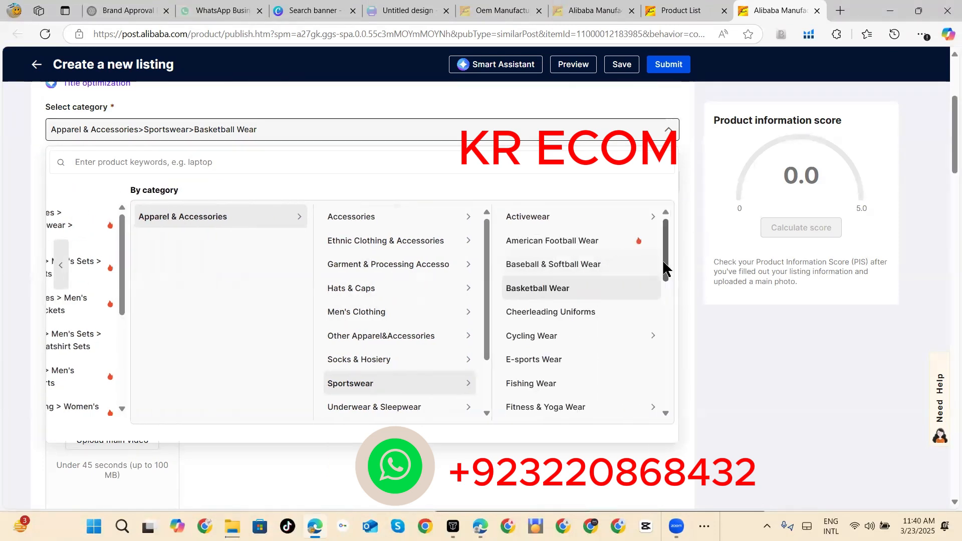
pyautogui.click(585, 340)
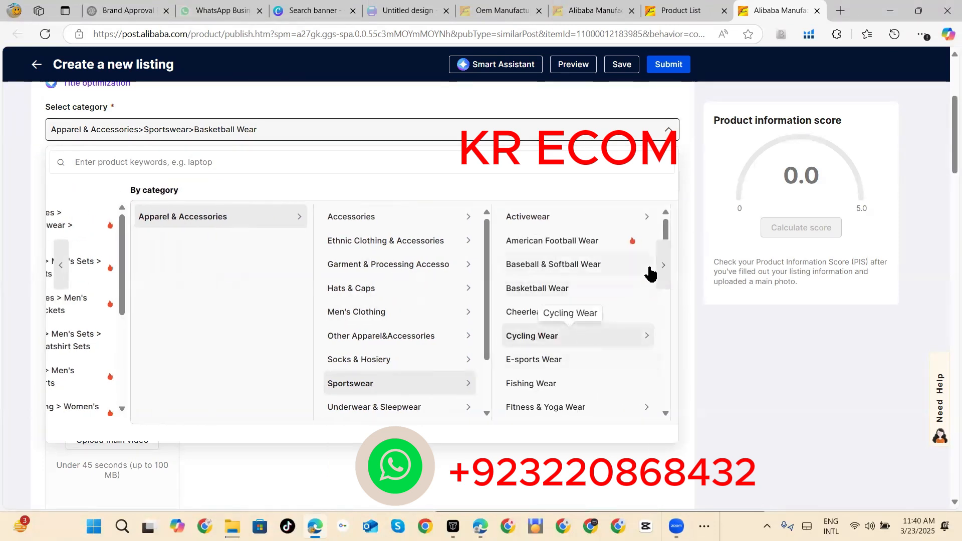
pyautogui.click(662, 271)
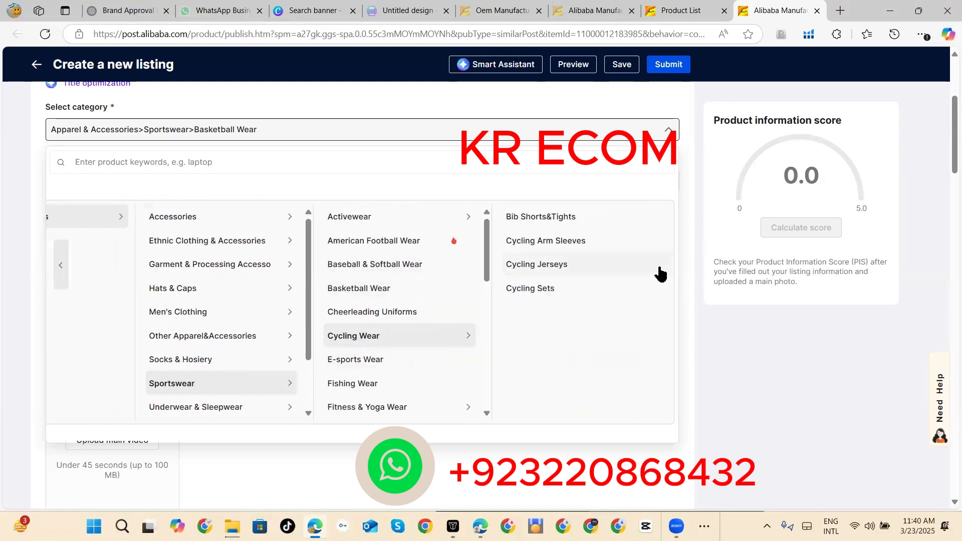
pyautogui.click(618, 290)
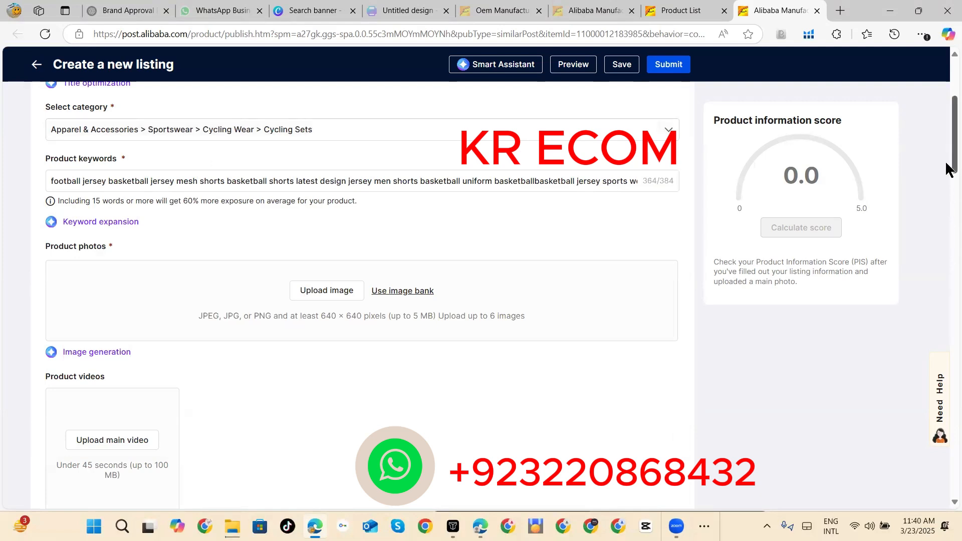
# Step: Open the new listing's product description template for editing
pyautogui.scroll(3, 946, 151)
pyautogui.scroll(-10, 946, 120)
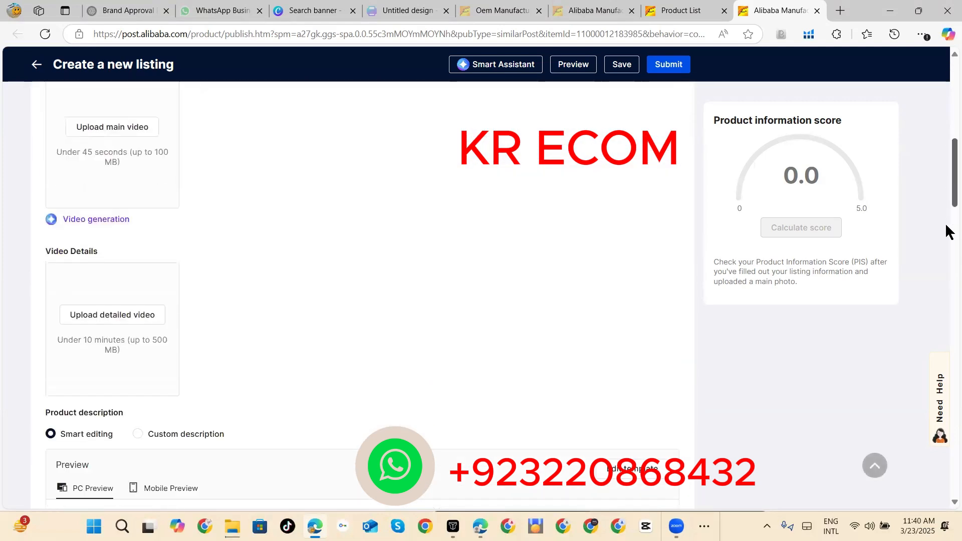
pyautogui.scroll(-4, 948, 256)
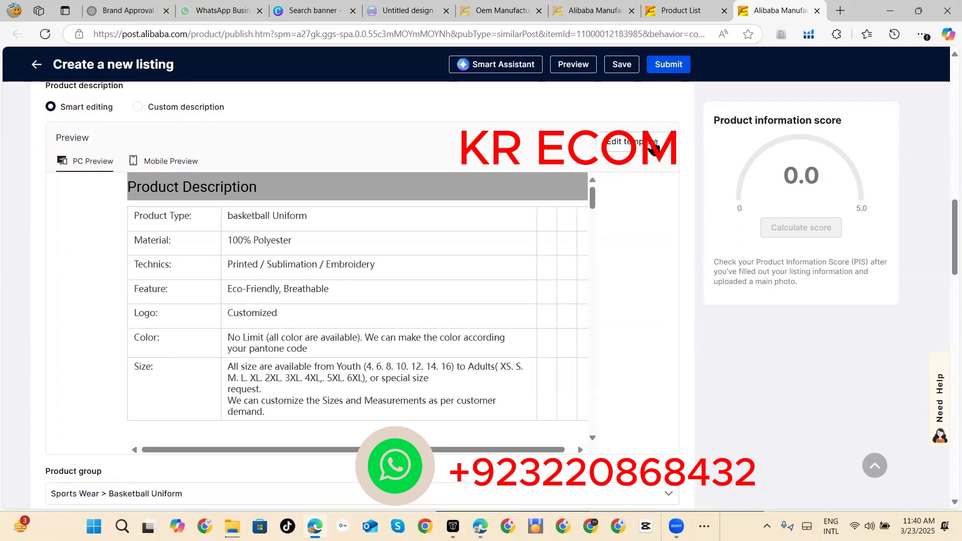
pyautogui.click(653, 146)
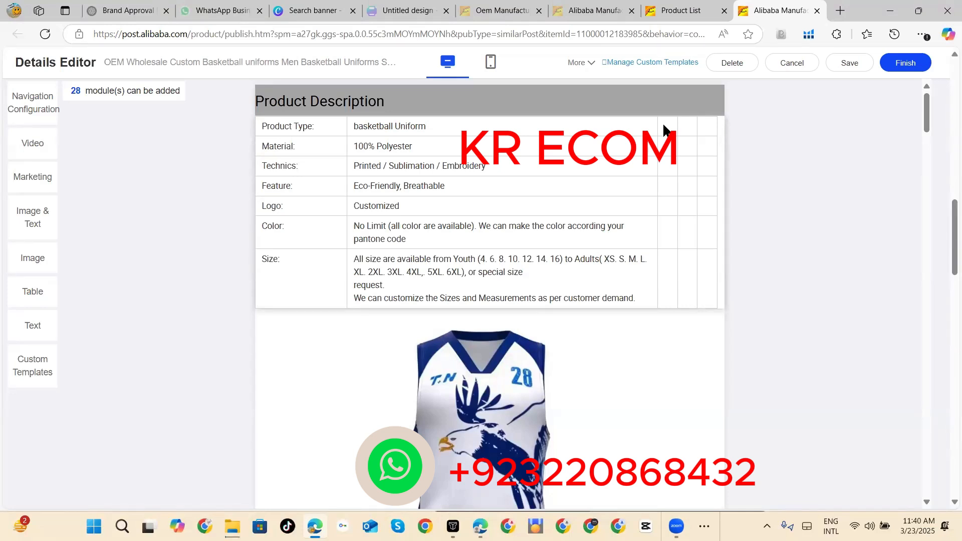
# Step: Merge the Product Type value cell with the empty cells beside it in the product description table
pyautogui.click(629, 128)
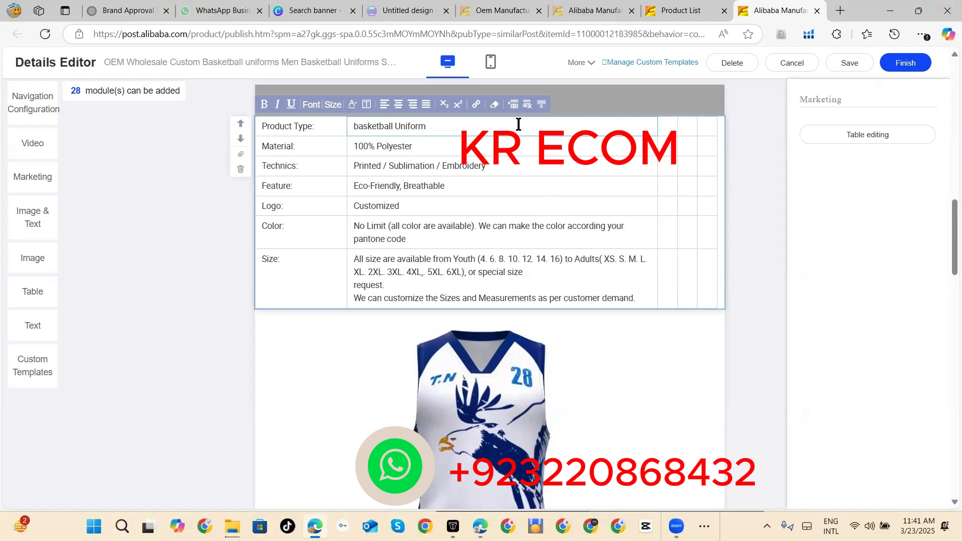
pyautogui.click(523, 160)
pyautogui.click(470, 132)
pyautogui.moveTo(469, 133); pyautogui.dragTo(705, 122)
pyautogui.click(542, 105)
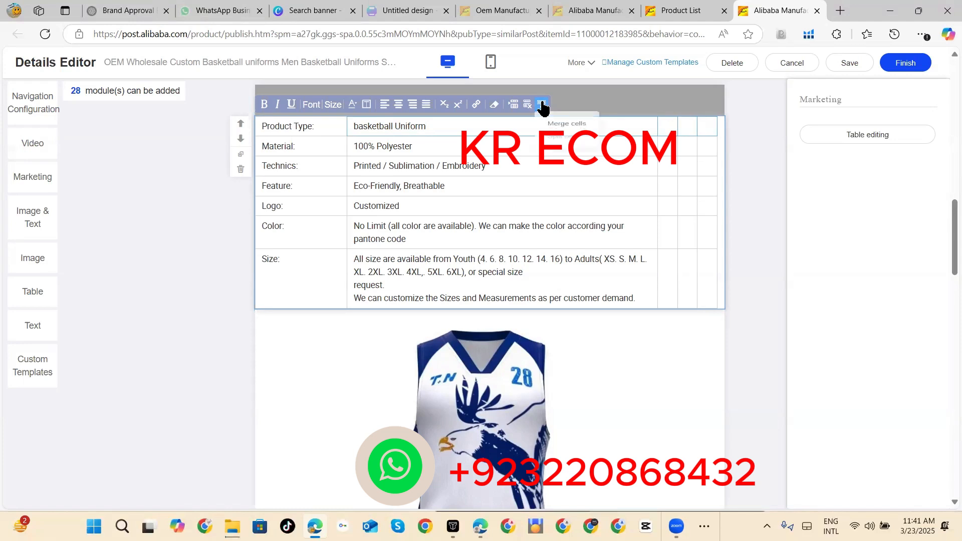
pyautogui.click(565, 129)
# Step: Merge the value cell with the adjacent empty cells in both the Material and Technics rows
pyautogui.click(486, 147)
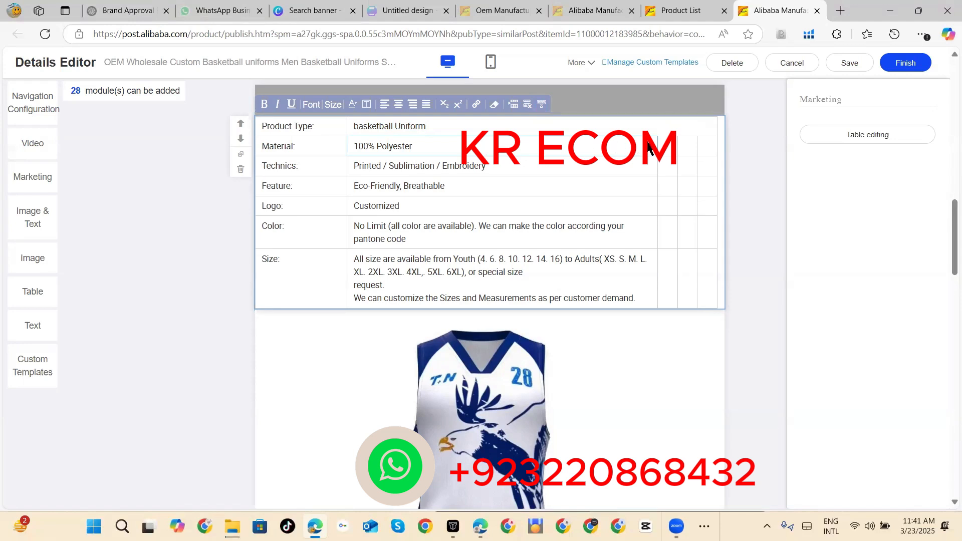
pyautogui.click(541, 107)
pyautogui.click(558, 129)
pyautogui.click(504, 158)
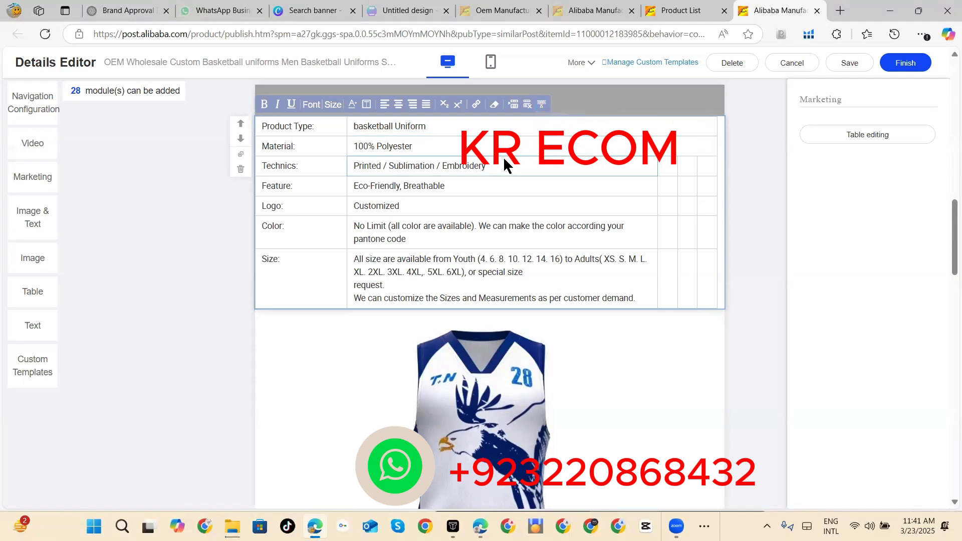
pyautogui.keyDown('shift'); pyautogui.click(705, 165); pyautogui.keyUp('shift')
pyautogui.click(541, 105)
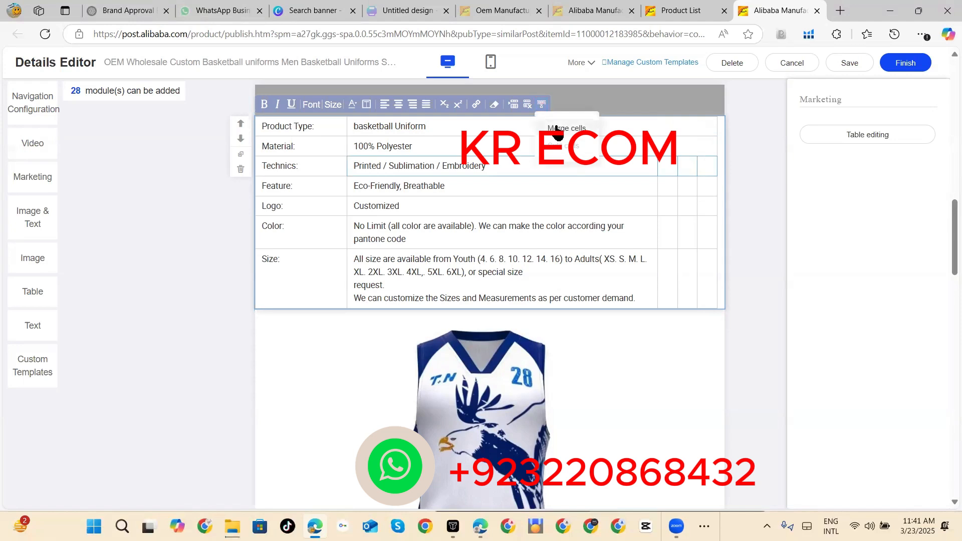
pyautogui.click(558, 130)
# Step: Merge the value cell with the adjacent empty cells in each of the Feature, Logo and Color rows
pyautogui.click(499, 184)
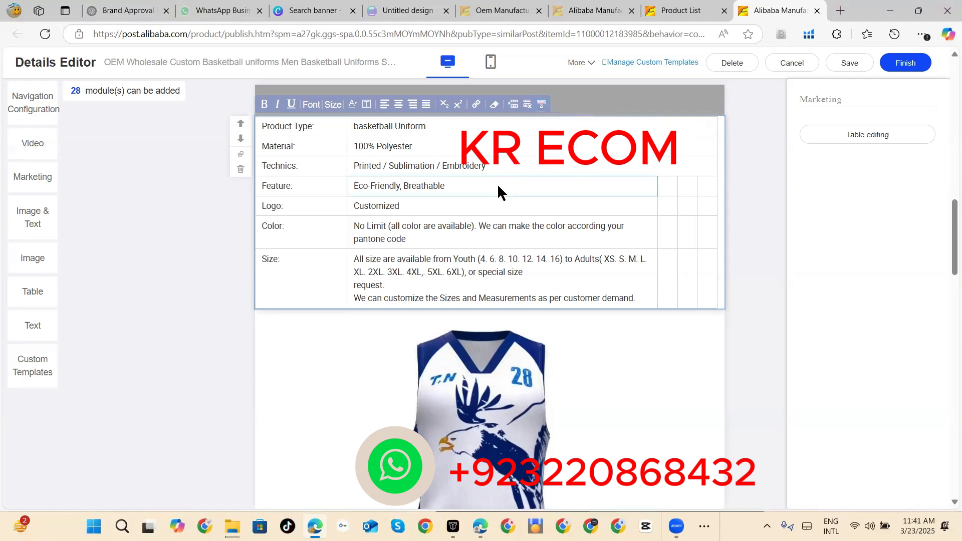
pyautogui.keyDown('shift'); pyautogui.click(705, 188); pyautogui.keyUp('shift')
pyautogui.click(541, 104)
pyautogui.click(559, 126)
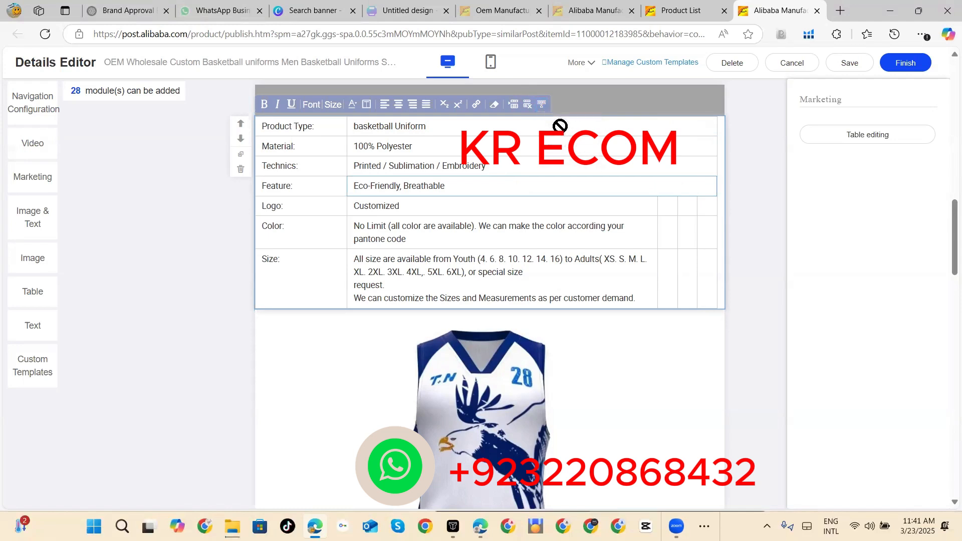
pyautogui.click(474, 203)
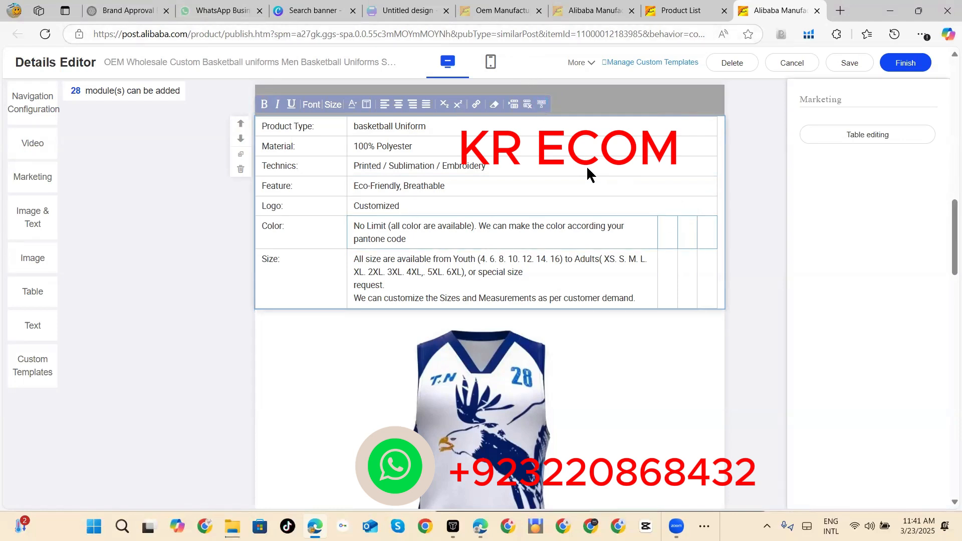
pyautogui.click(541, 106)
pyautogui.click(554, 125)
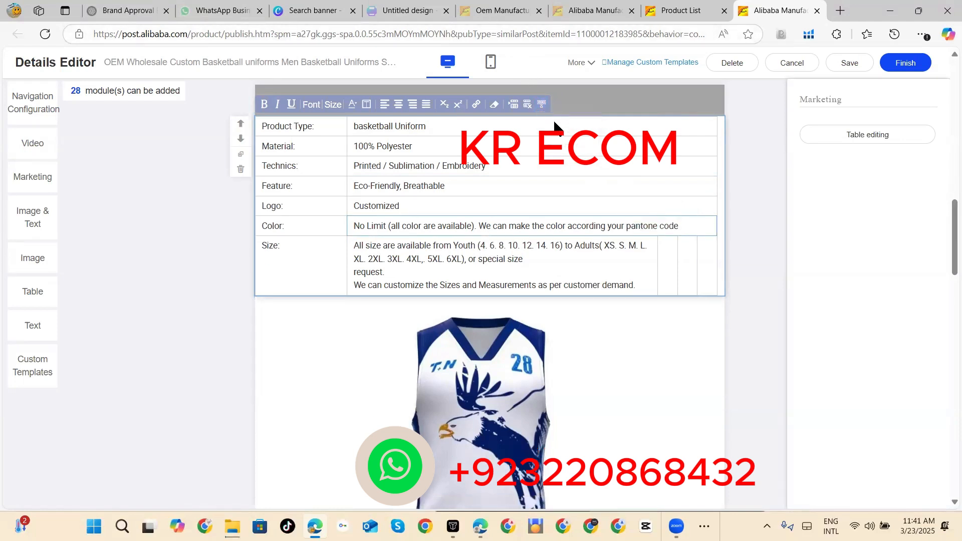
# Step: Merge the Size value cell with its adjacent empty cells and deselect the table
pyautogui.click(536, 246)
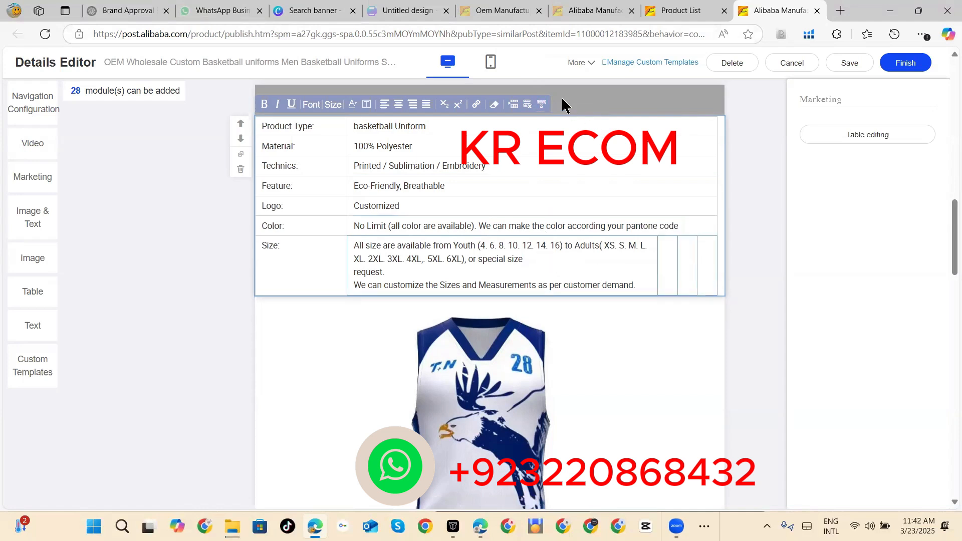
pyautogui.click(543, 106)
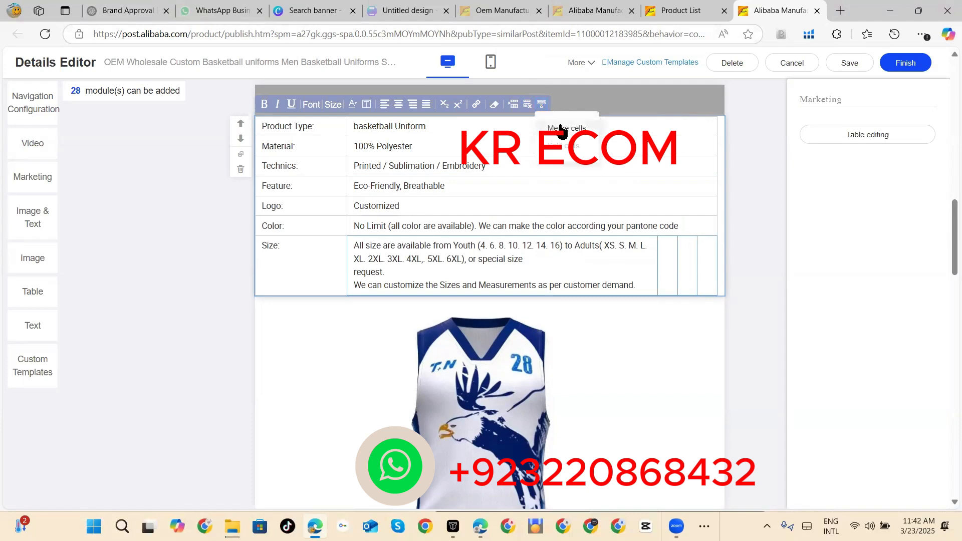
pyautogui.click(560, 126)
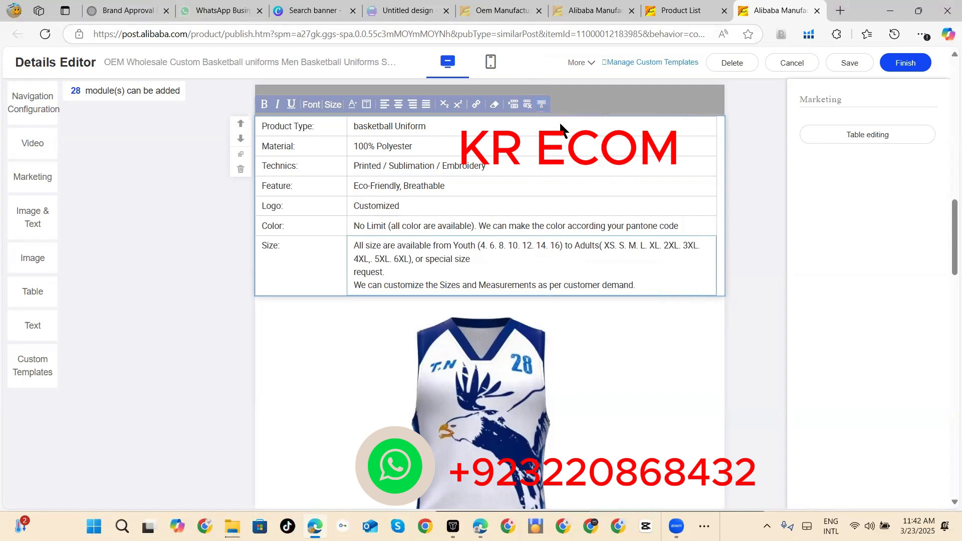
pyautogui.click(741, 217)
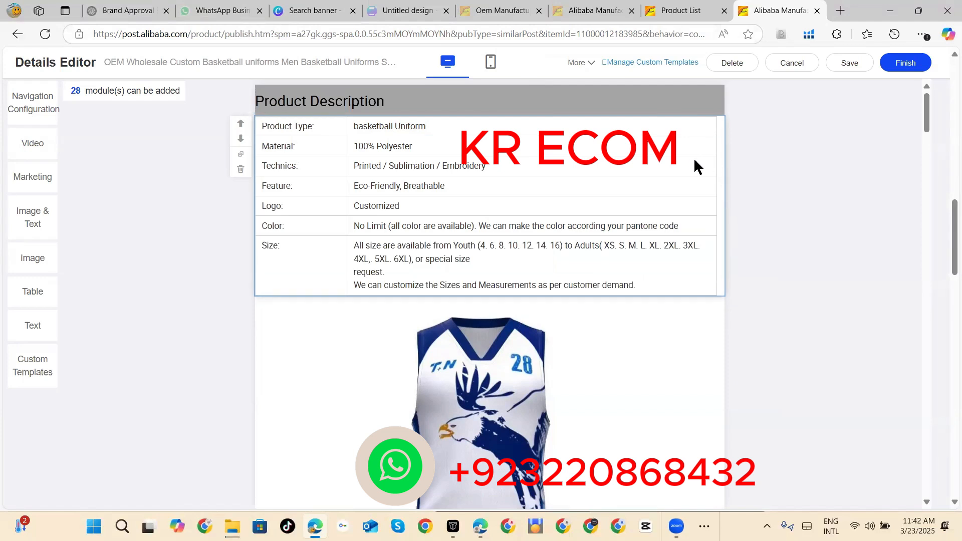
# Step: Widen the product description table's value column so the table fills the full width of its module
pyautogui.click(722, 149)
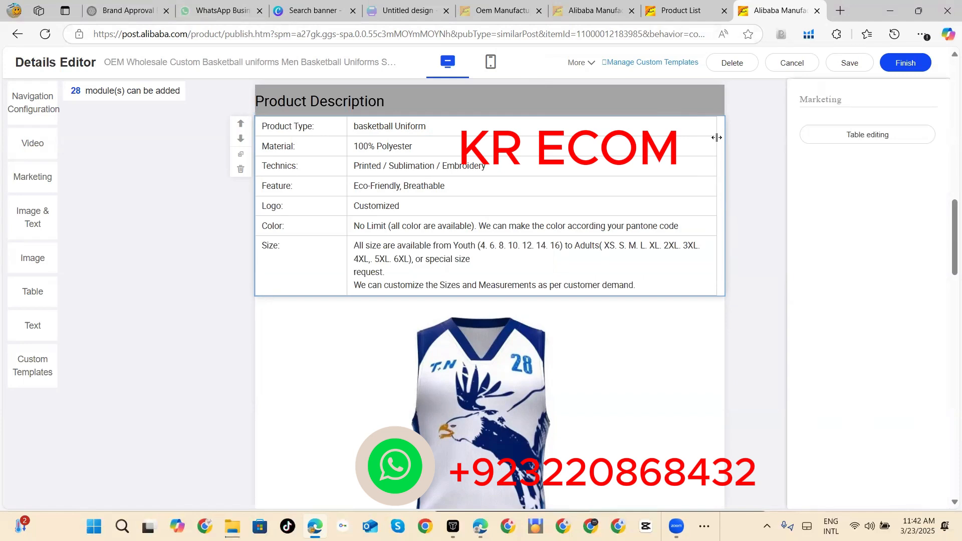
pyautogui.moveTo(716, 137); pyautogui.dragTo(726, 137)
pyautogui.click(742, 139)
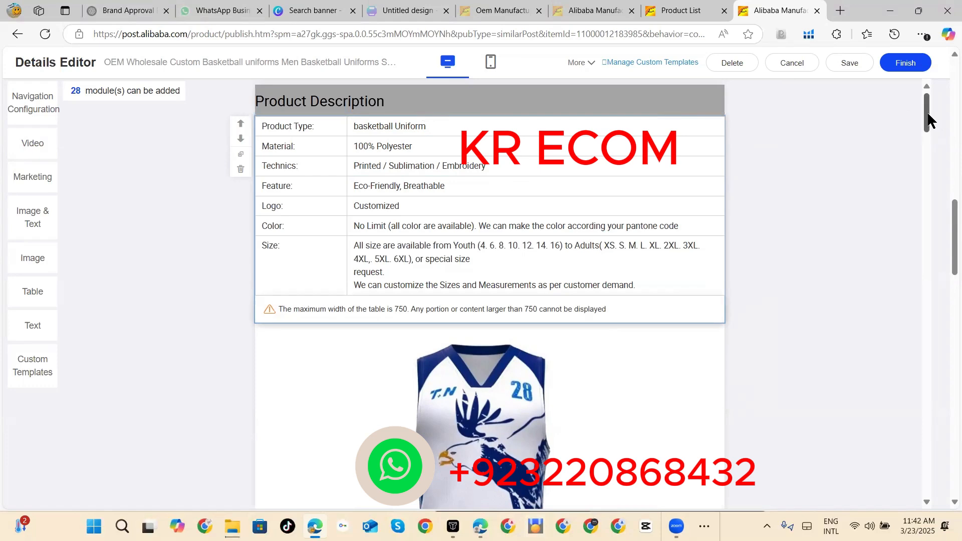
# Step: Add an empty image module to the product description and go to it below the FAQs banner
pyautogui.moveTo(928, 121); pyautogui.dragTo(949, 65)
pyautogui.click(35, 264)
pyautogui.click(926, 467)
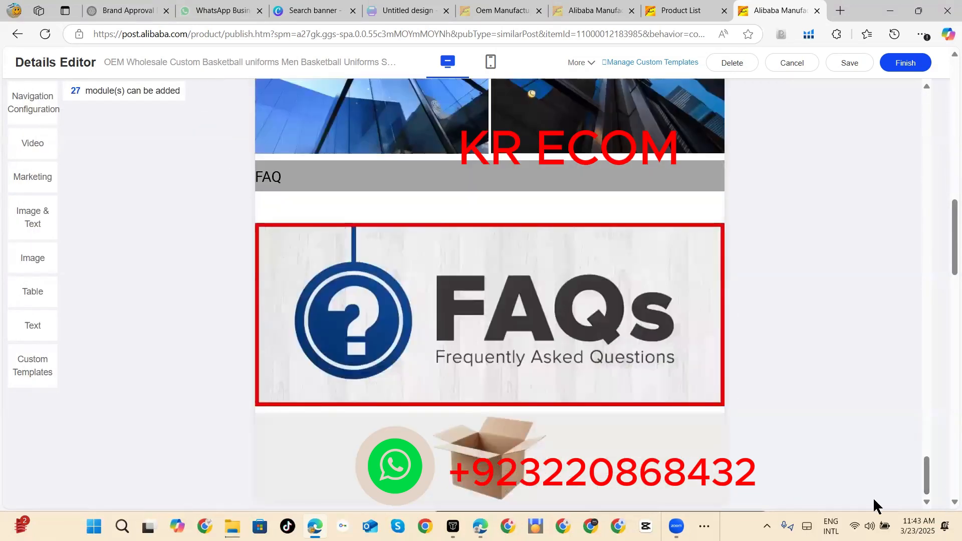
# Step: Move the empty image module up so it sits directly above the FAQs banner
pyautogui.click(711, 440)
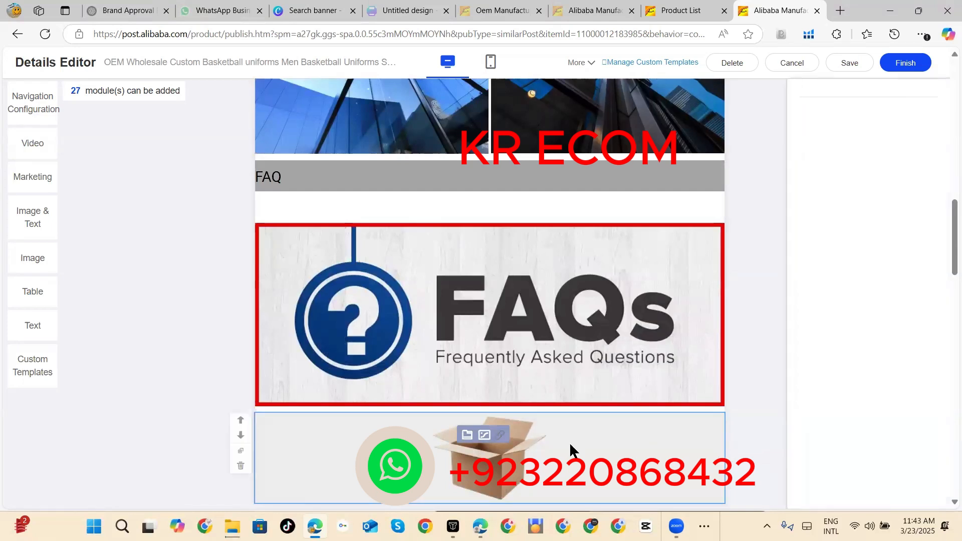
pyautogui.click(241, 422)
pyautogui.click(241, 245)
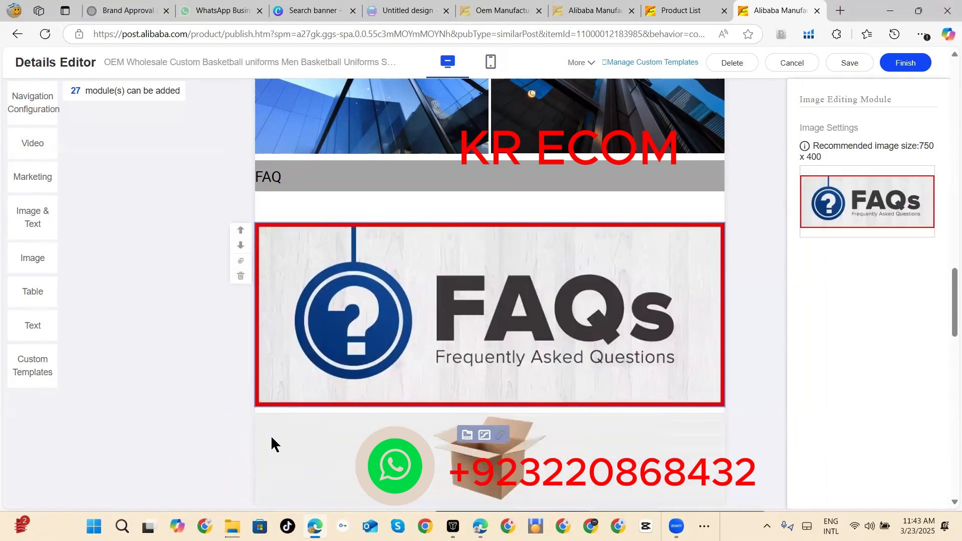
pyautogui.click(240, 420)
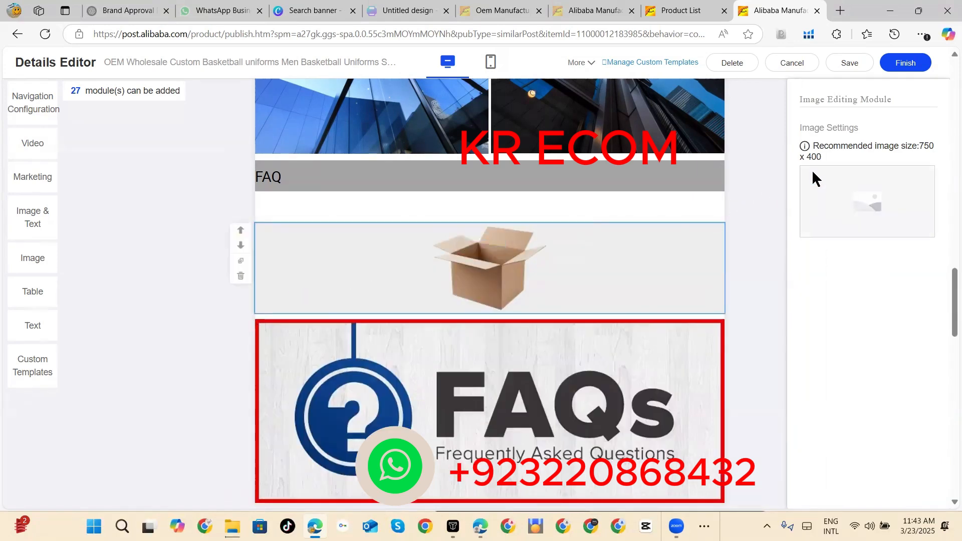
# Step: Fill the empty image module with the Cycling Uniform banner 1 (2) from the Photo Bank's BANNERS group, keeping its default crop
pyautogui.moveTo(873, 187)
pyautogui.click(868, 229)
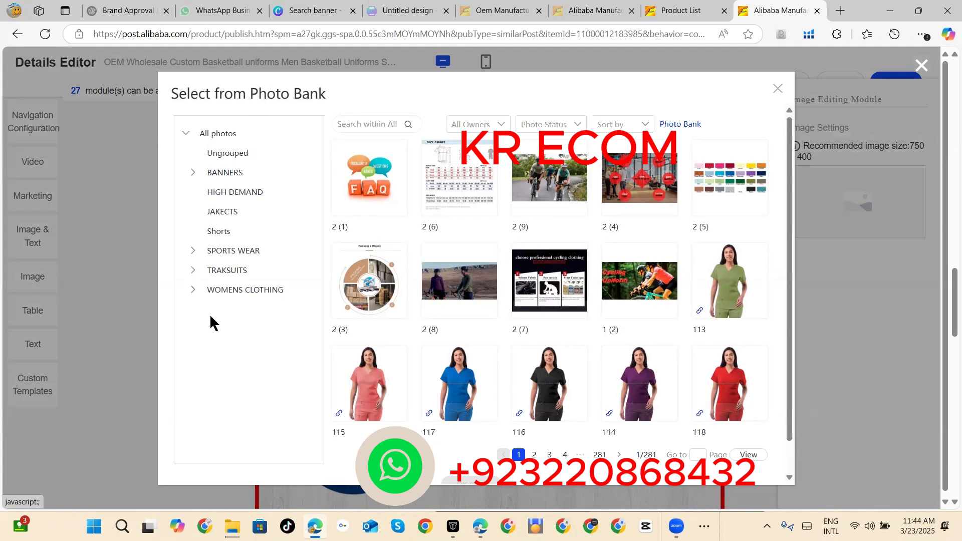
pyautogui.click(225, 174)
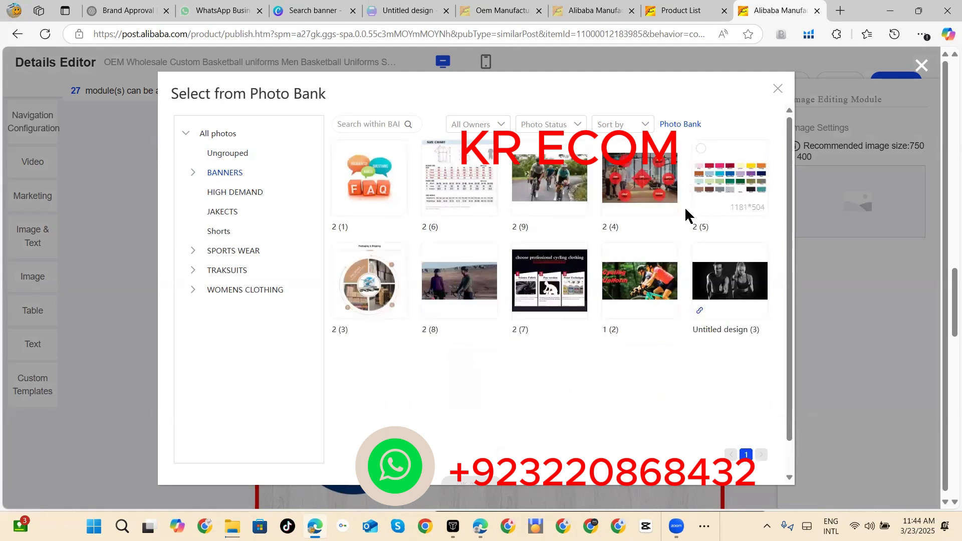
pyautogui.click(611, 257)
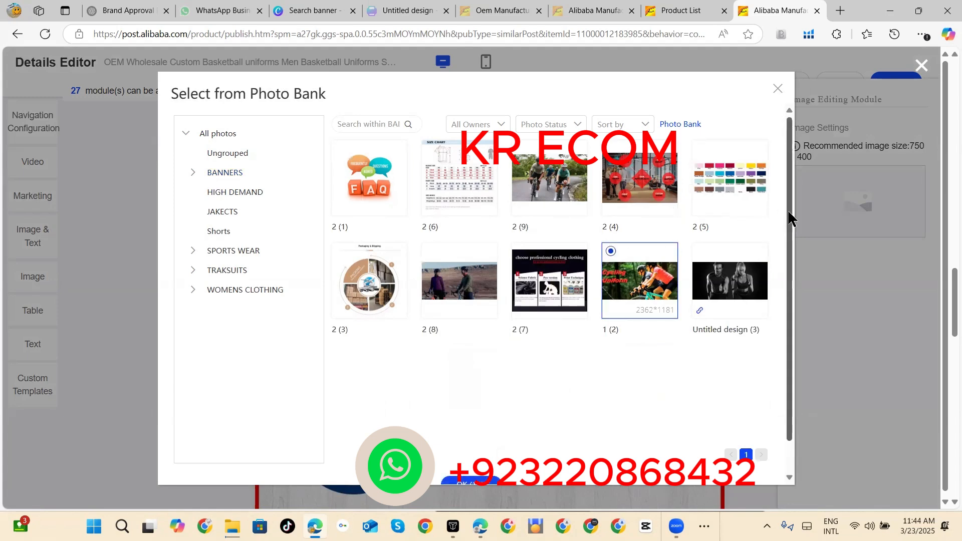
pyautogui.scroll(-1, 791, 298)
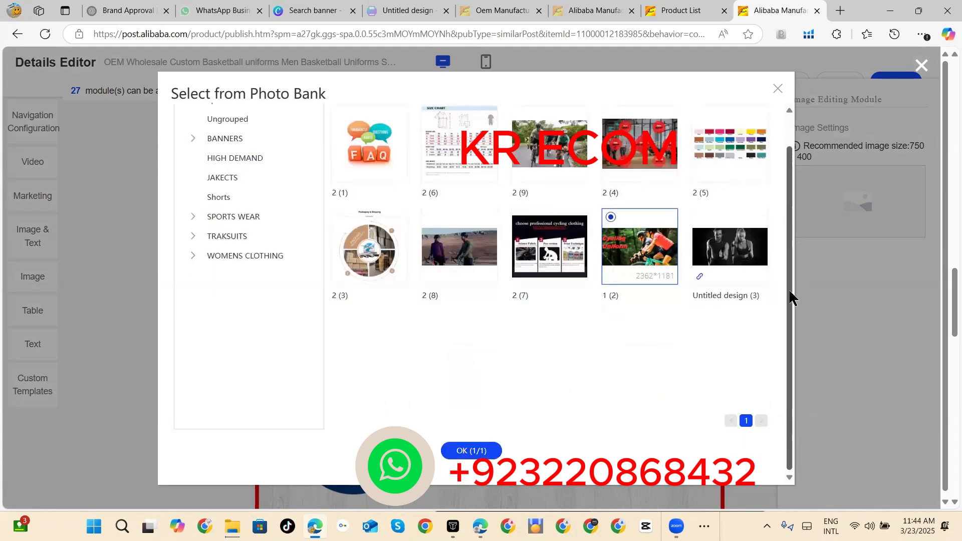
pyautogui.click(473, 451)
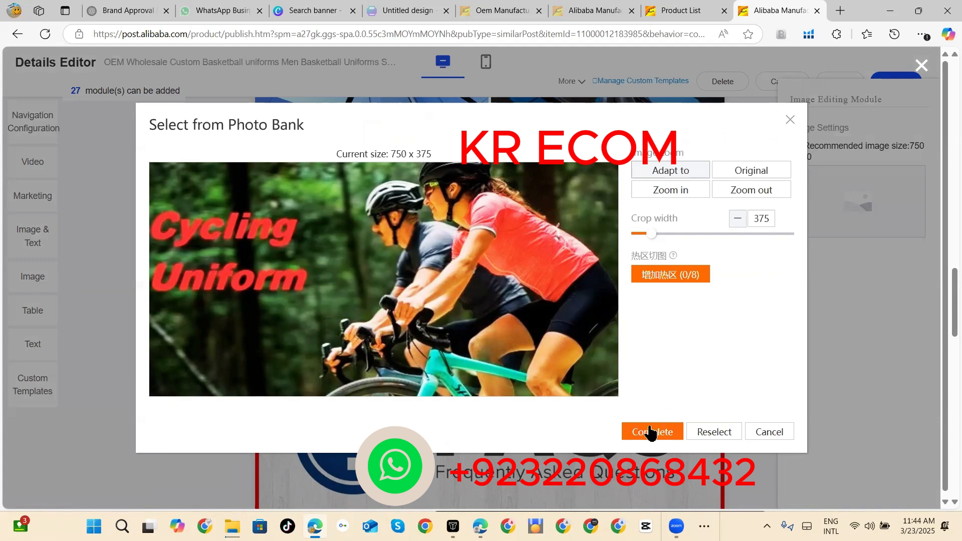
pyautogui.click(649, 431)
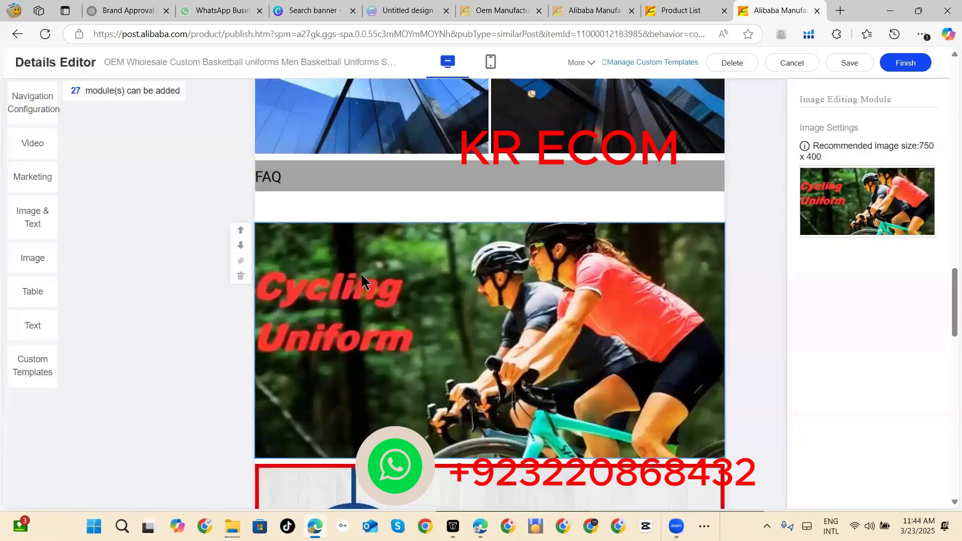
# Step: Move the Cycling Uniform banner module up until it sits directly above the Product Description heading
pyautogui.click(241, 230)
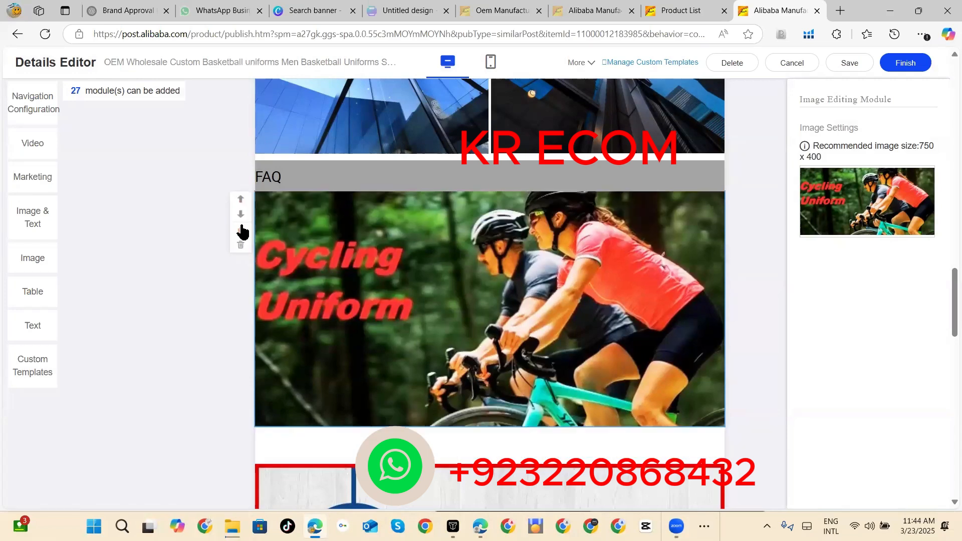
pyautogui.click(240, 203)
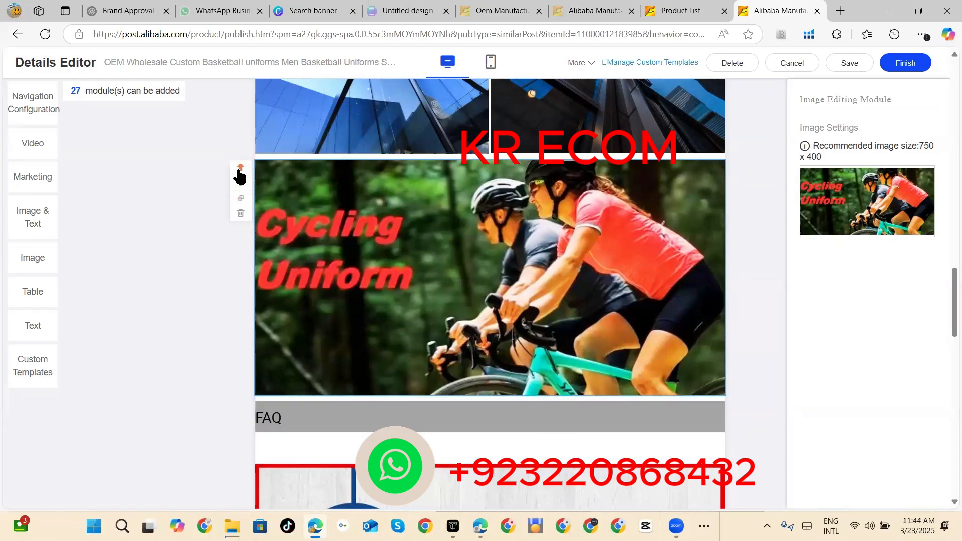
pyautogui.click(240, 175)
pyautogui.click(241, 171)
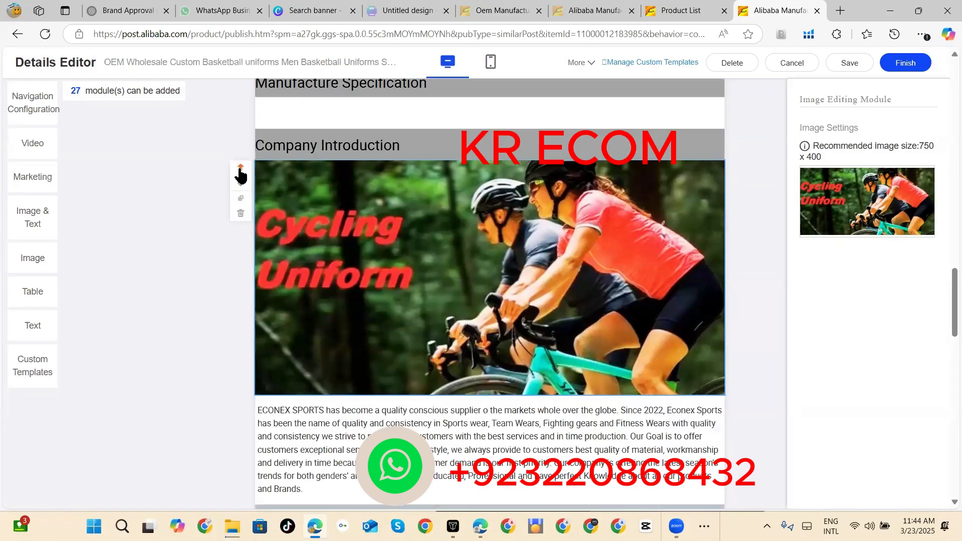
pyautogui.click(240, 170)
pyautogui.click(241, 170)
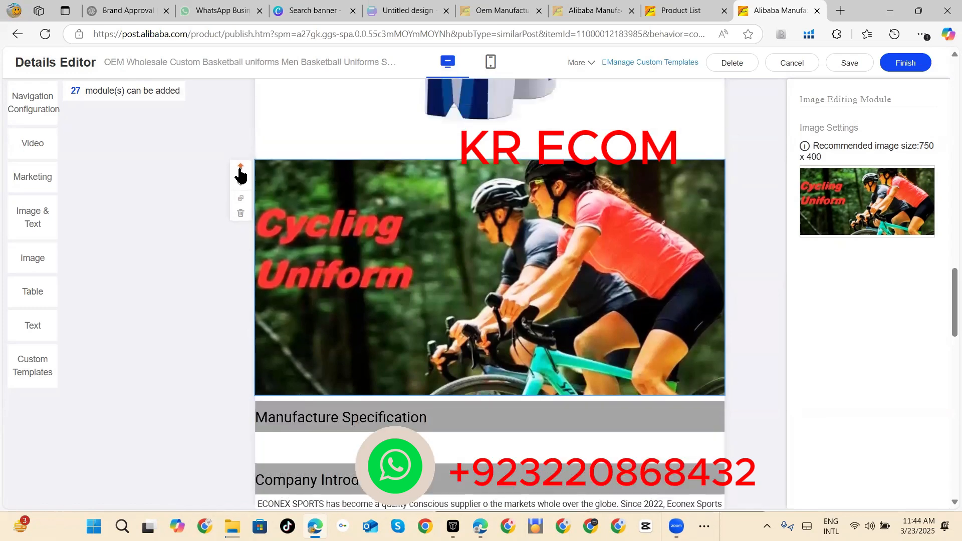
pyautogui.click(241, 170)
pyautogui.click(240, 170)
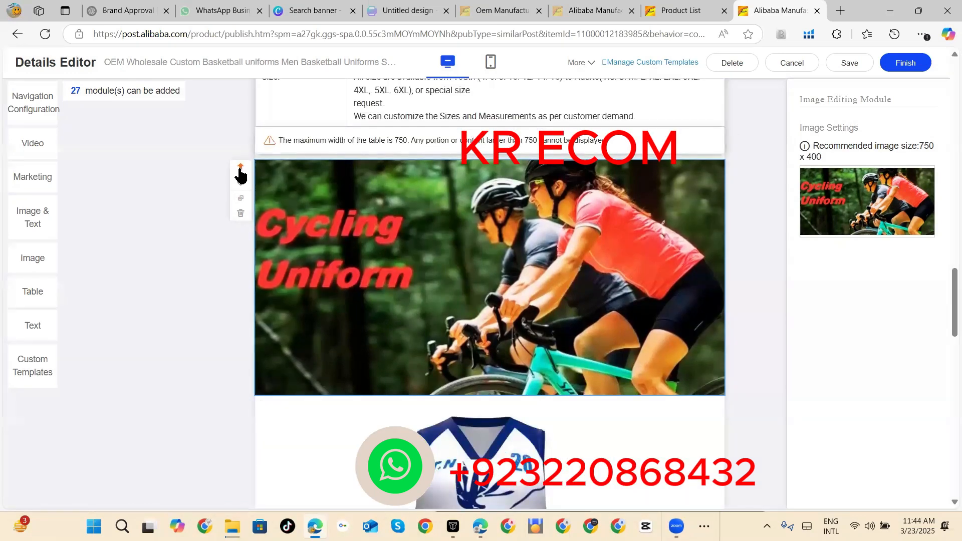
pyautogui.click(240, 171)
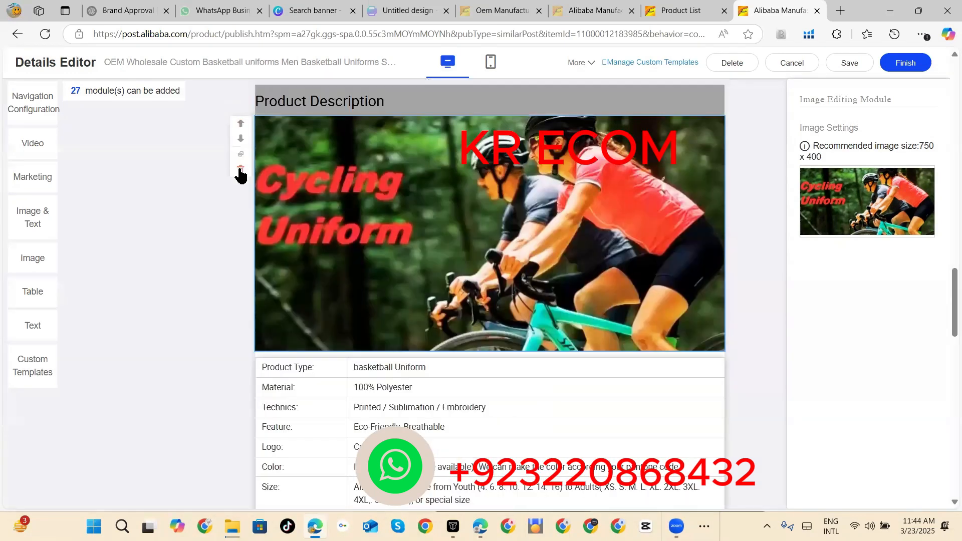
pyautogui.click(240, 124)
pyautogui.click(99, 203)
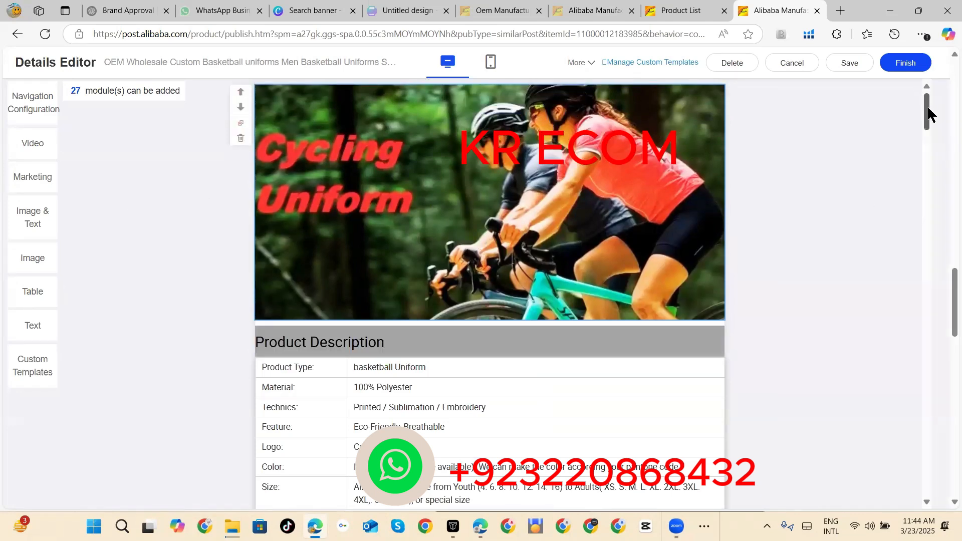
# Step: Add the Photo Bank images 2 (9), 2 (8), 2 (6) and 2 (5) to the multi-image module above the Manufacture Specification heading
pyautogui.moveTo(928, 107); pyautogui.dragTo(927, 372)
pyautogui.click(455, 239)
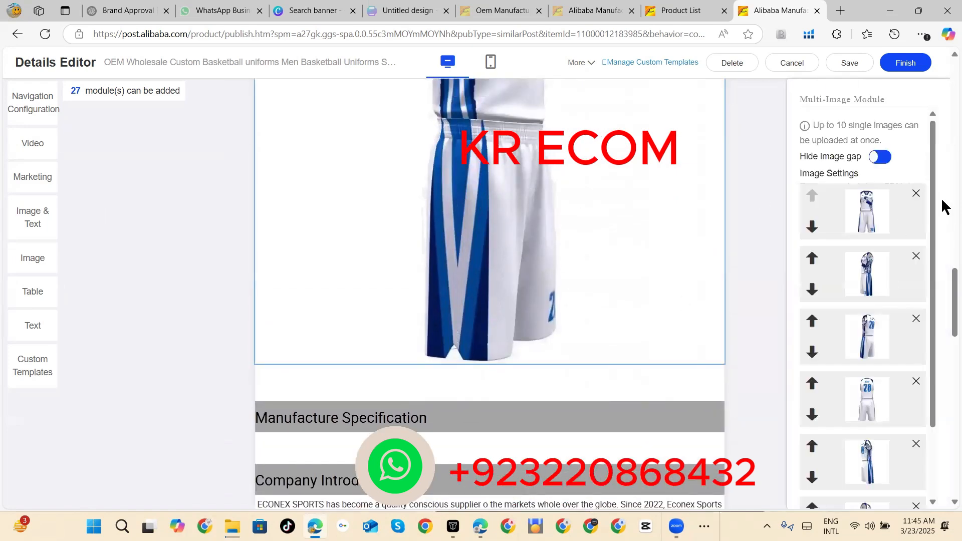
pyautogui.moveTo(931, 193); pyautogui.dragTo(937, 343)
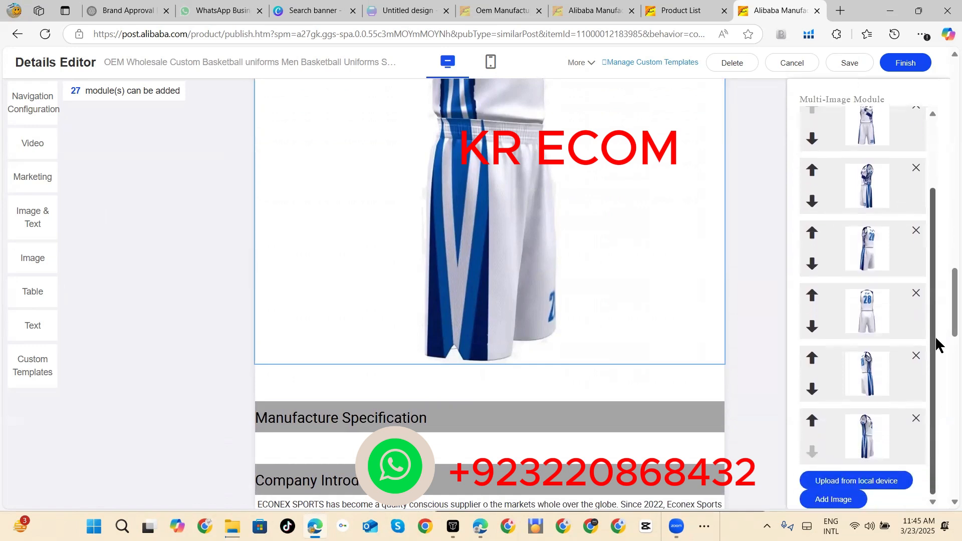
pyautogui.click(835, 499)
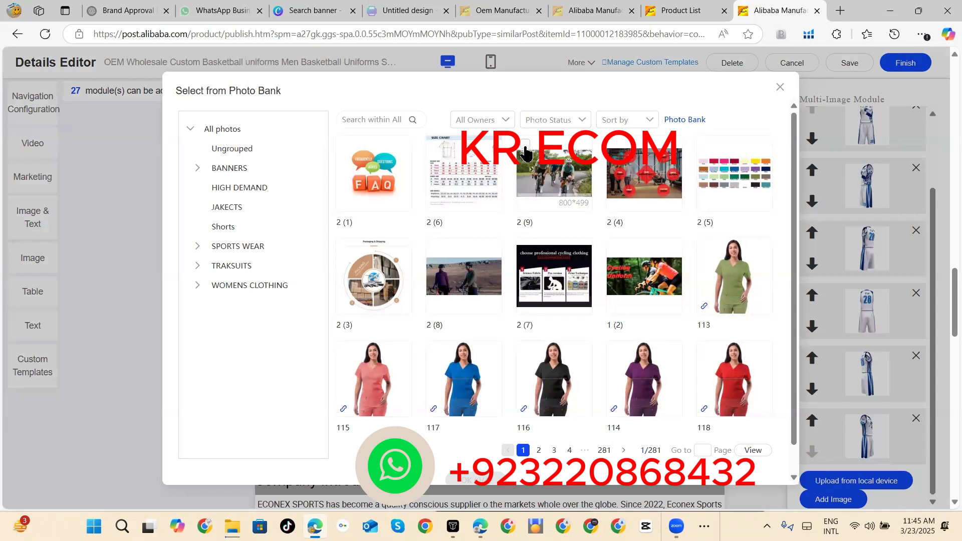
pyautogui.click(525, 145)
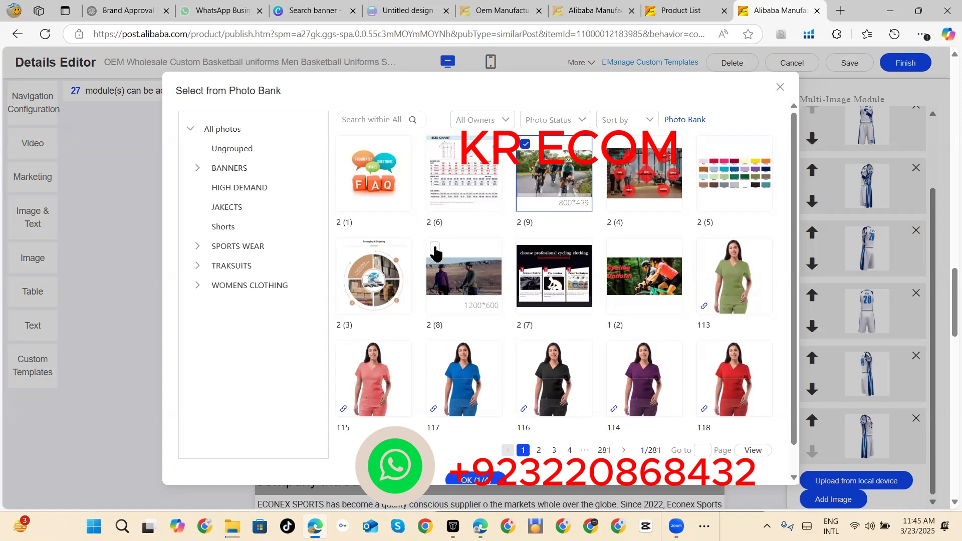
pyautogui.click(435, 248)
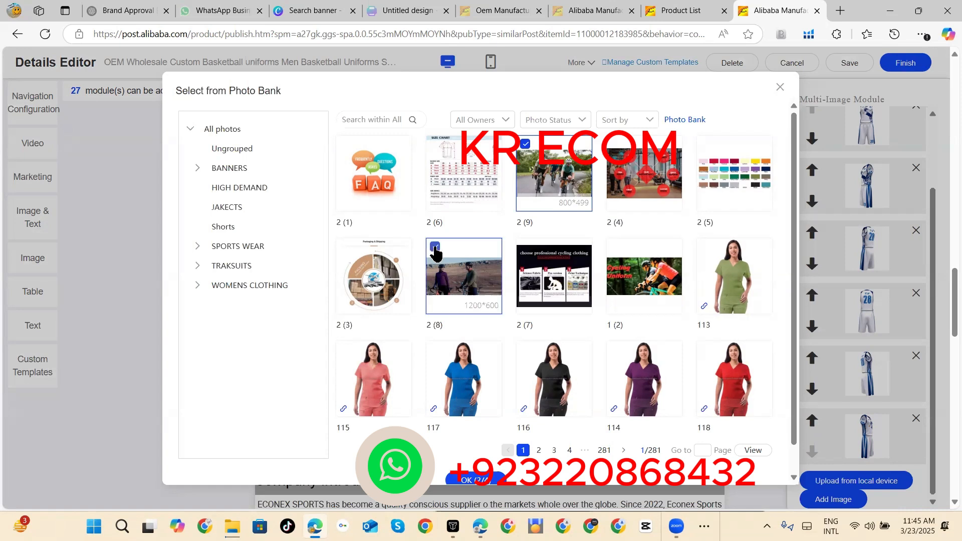
pyautogui.click(439, 148)
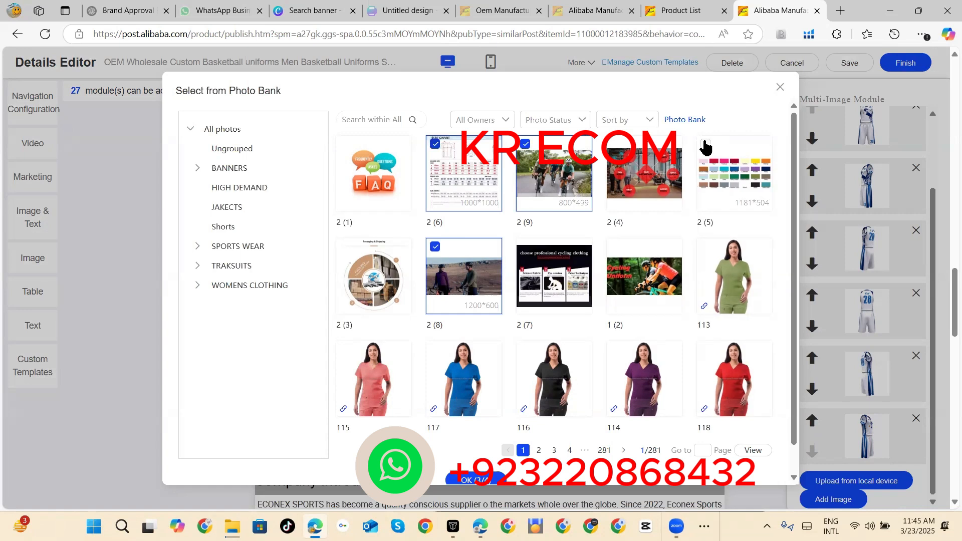
pyautogui.click(706, 145)
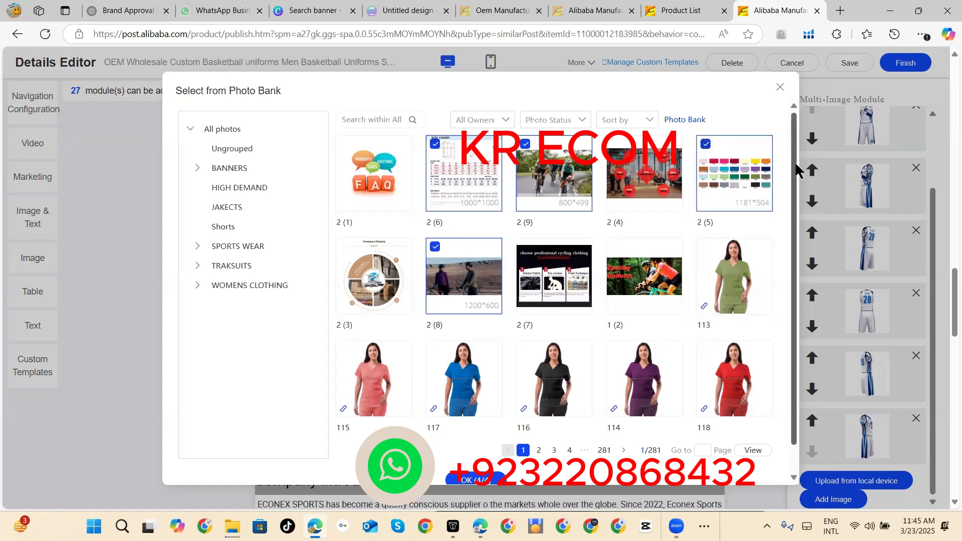
pyautogui.scroll(-1, 791, 240)
pyautogui.moveTo(466, 422)
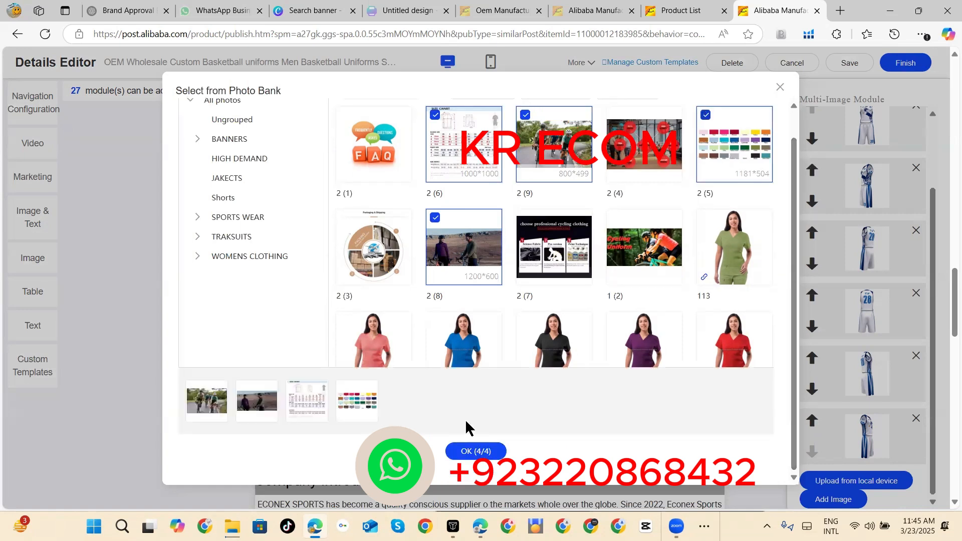
pyautogui.click(481, 453)
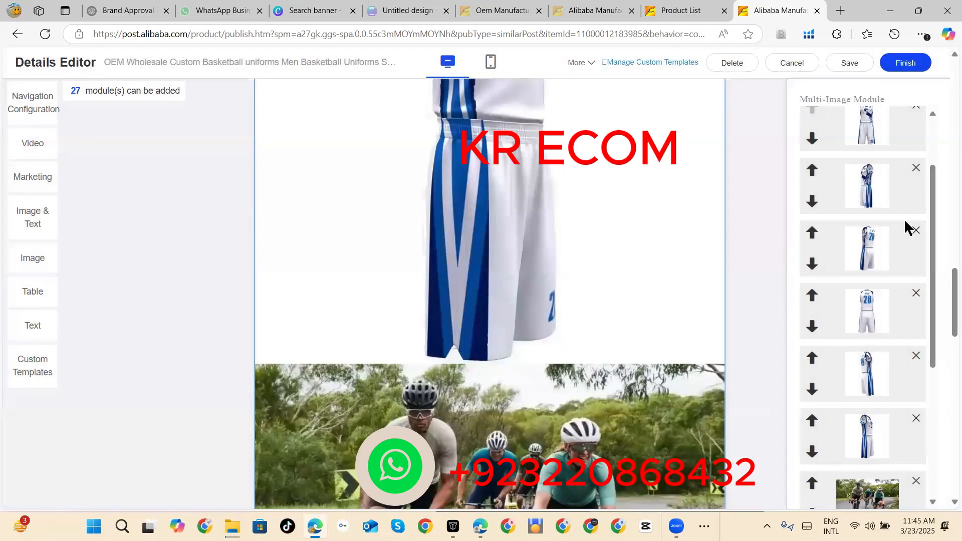
# Step: Add another empty image module to the product description and select it below the FAQs banner
pyautogui.moveTo(931, 221); pyautogui.dragTo(922, 123)
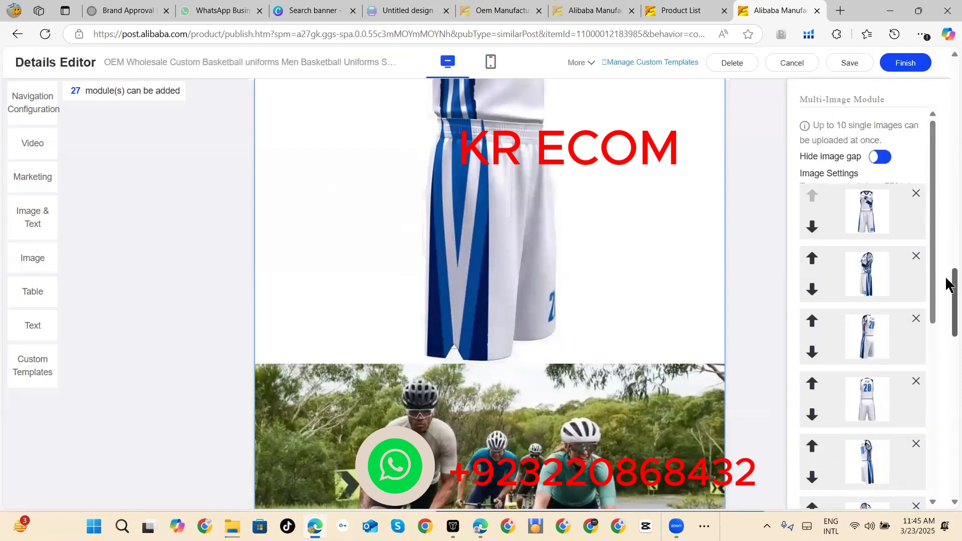
pyautogui.moveTo(948, 285); pyautogui.dragTo(947, 143)
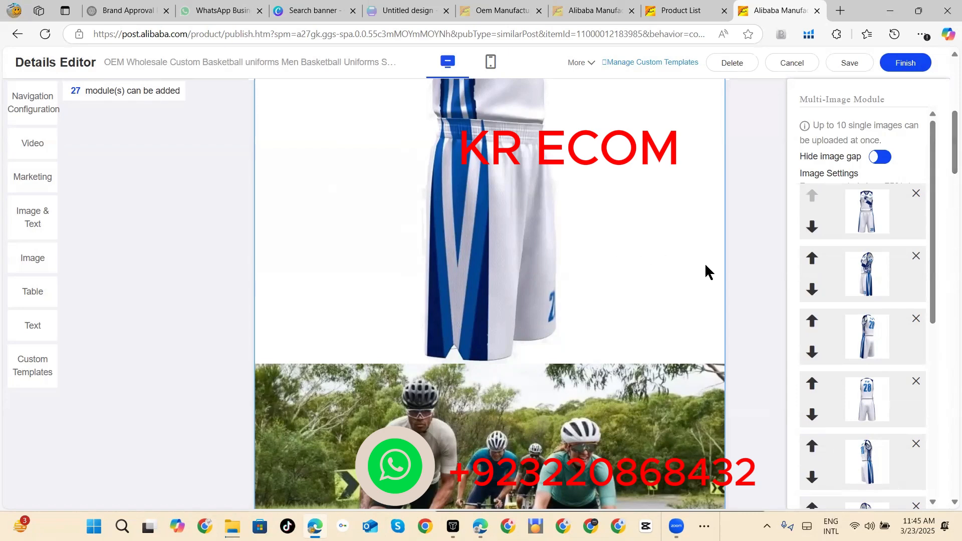
pyautogui.scroll(-10, 757, 277)
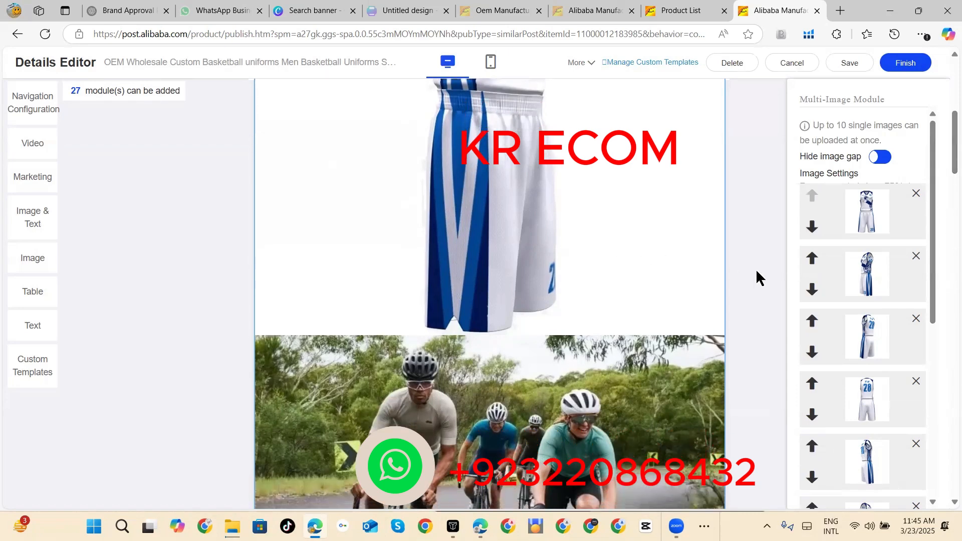
pyautogui.scroll(-10, 757, 277)
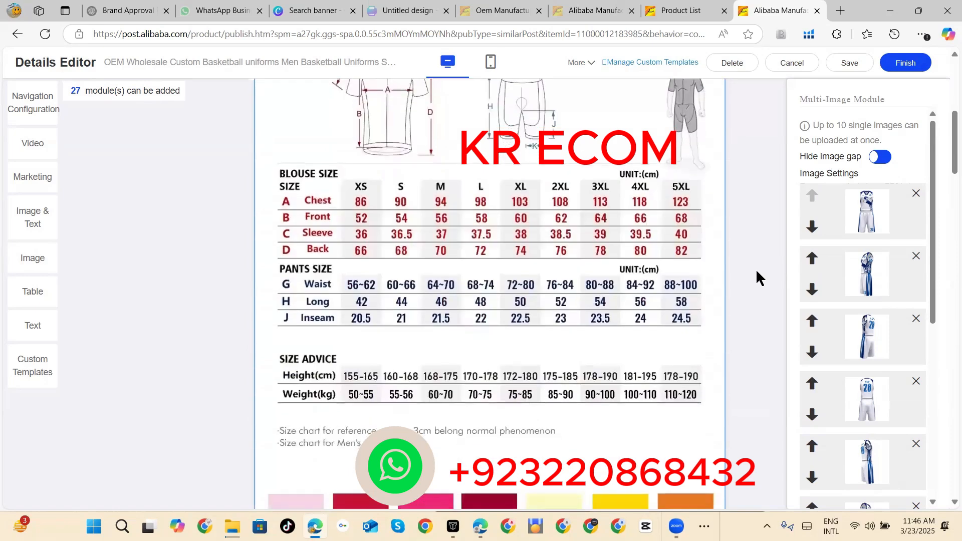
pyautogui.scroll(-6, 757, 273)
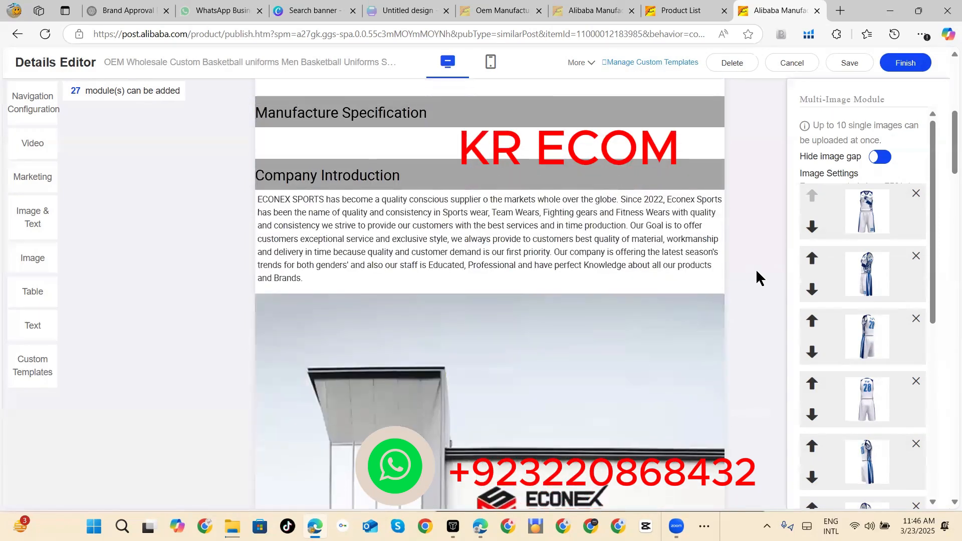
pyautogui.click(531, 160)
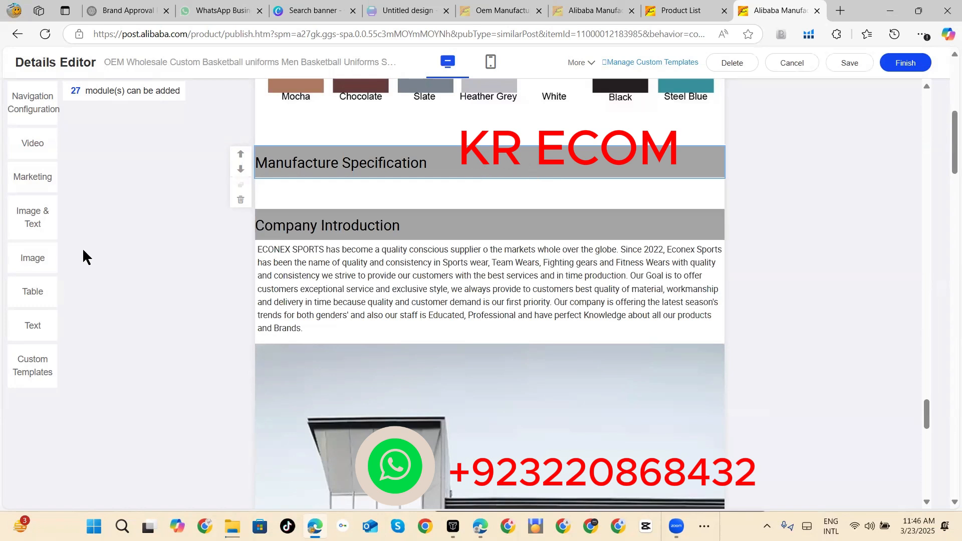
pyautogui.click(32, 257)
pyautogui.moveTo(929, 408); pyautogui.dragTo(930, 479)
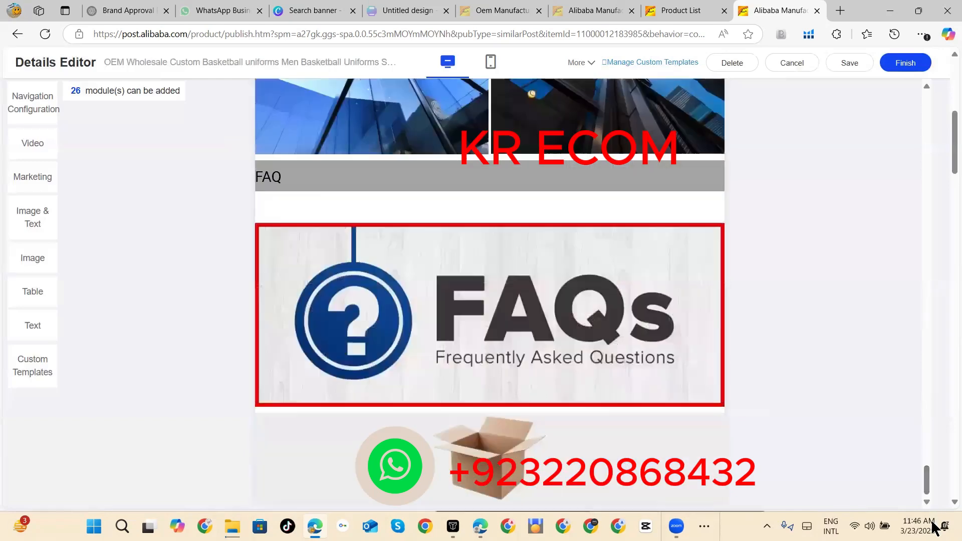
pyautogui.click(611, 429)
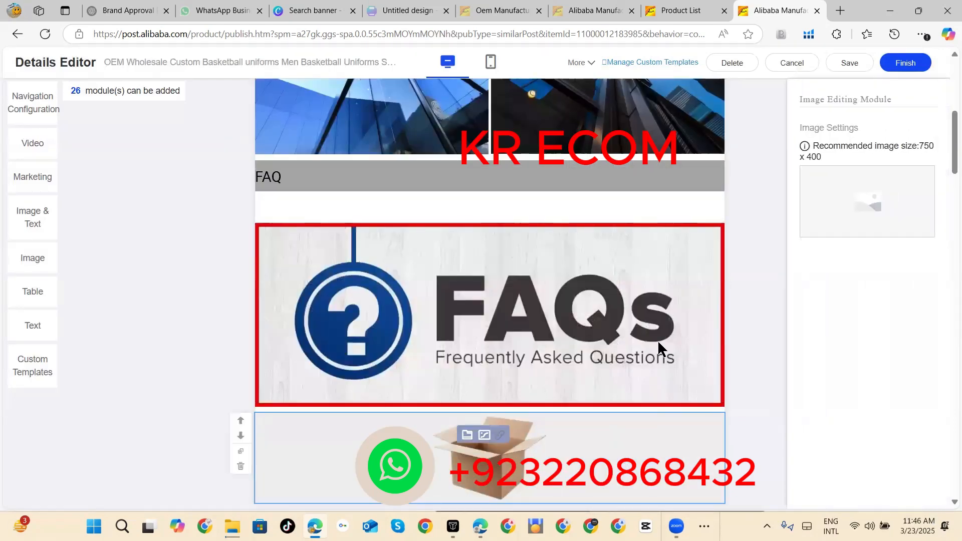
# Step: Fill the empty image module below the FAQs banner with Photo Bank image 2 (4), keeping its default crop
pyautogui.moveTo(896, 187)
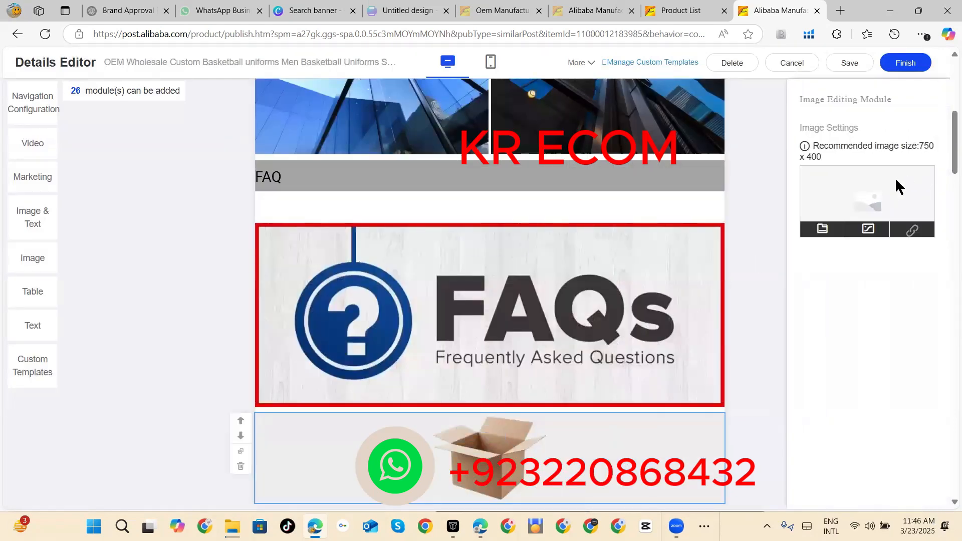
pyautogui.click(868, 229)
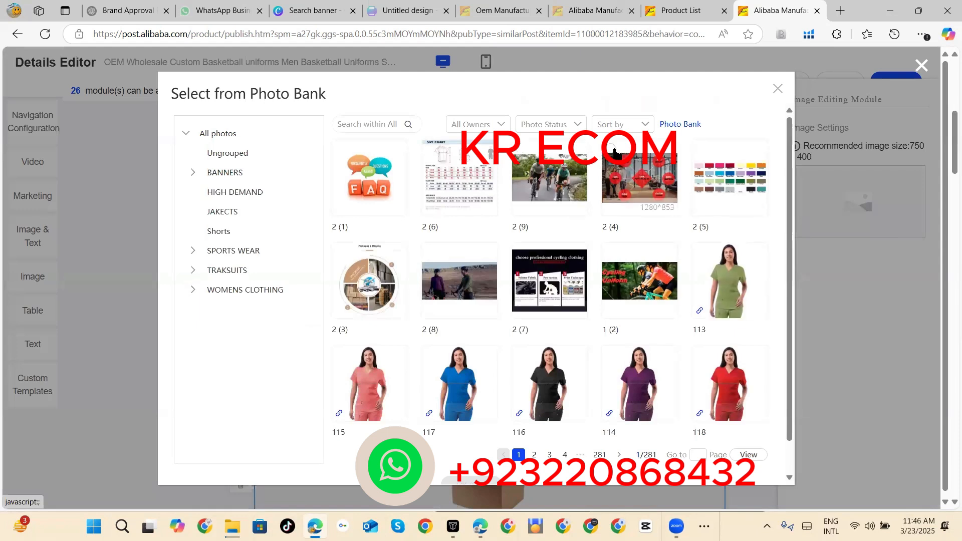
pyautogui.click(615, 153)
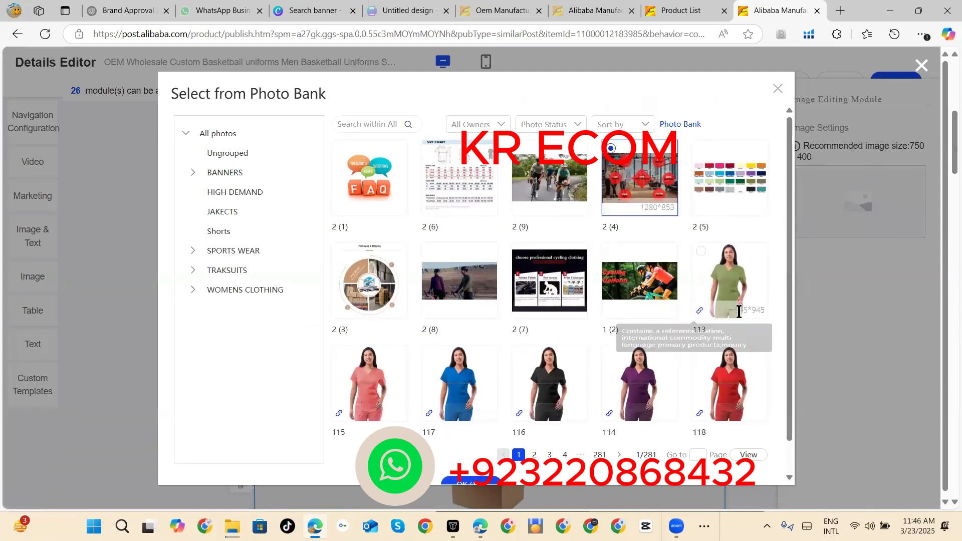
pyautogui.moveTo(789, 288); pyautogui.dragTo(792, 358)
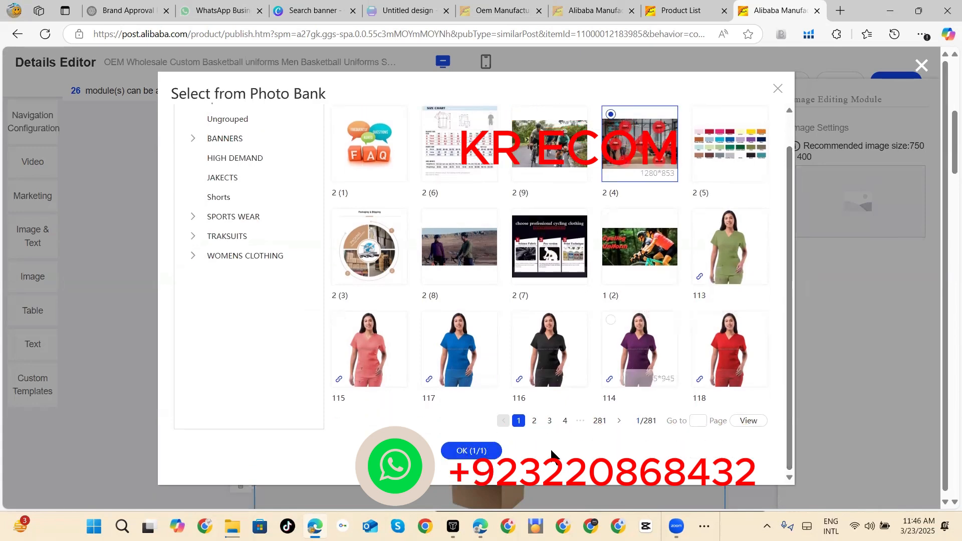
pyautogui.click(470, 450)
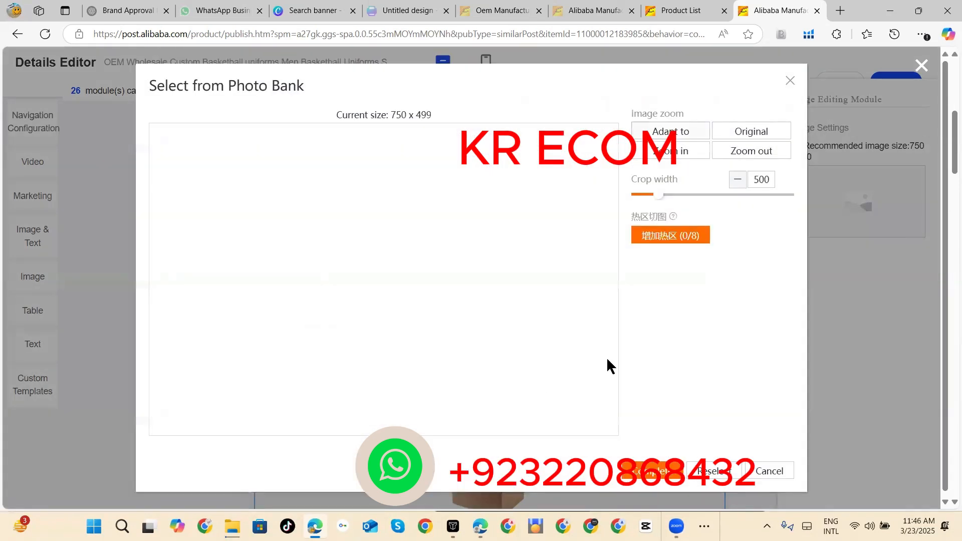
pyautogui.click(656, 471)
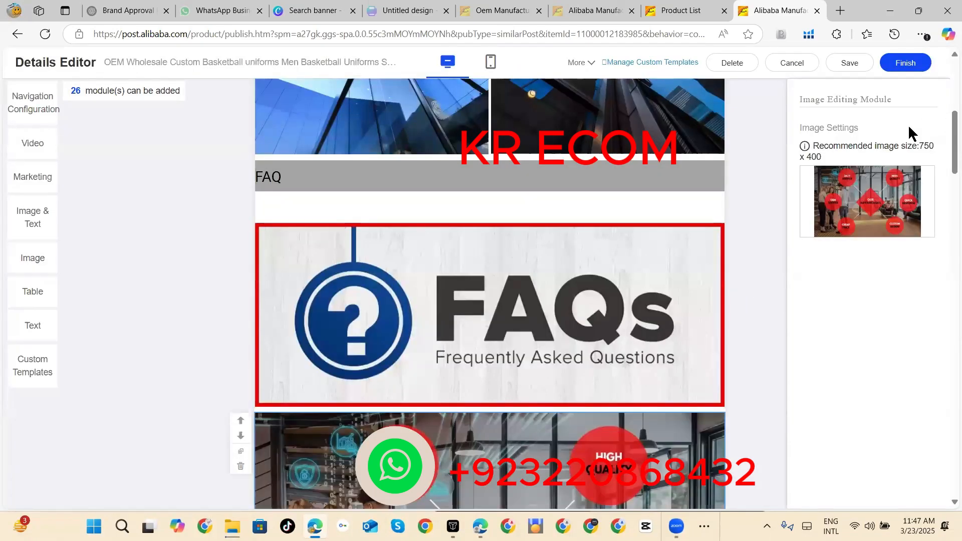
# Step: Move the Our Advantages image module up until it sits directly below the Manufacture Specification heading
pyautogui.scroll(-4, 776, 176)
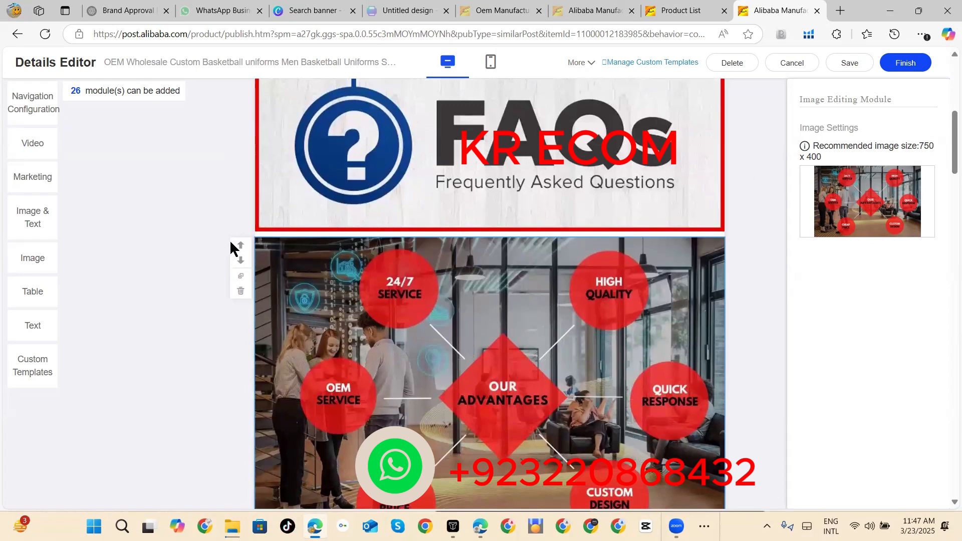
pyautogui.click(240, 246)
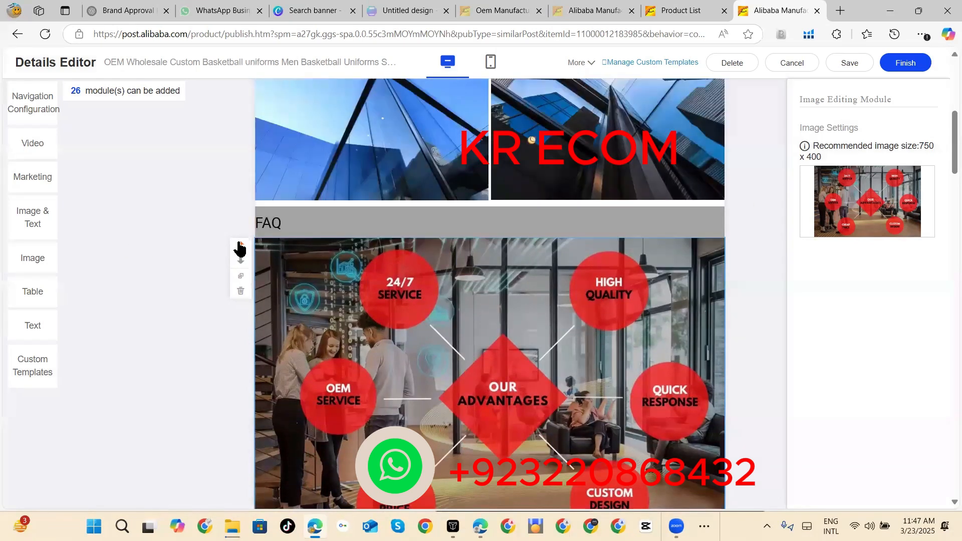
pyautogui.click(240, 246)
pyautogui.click(240, 247)
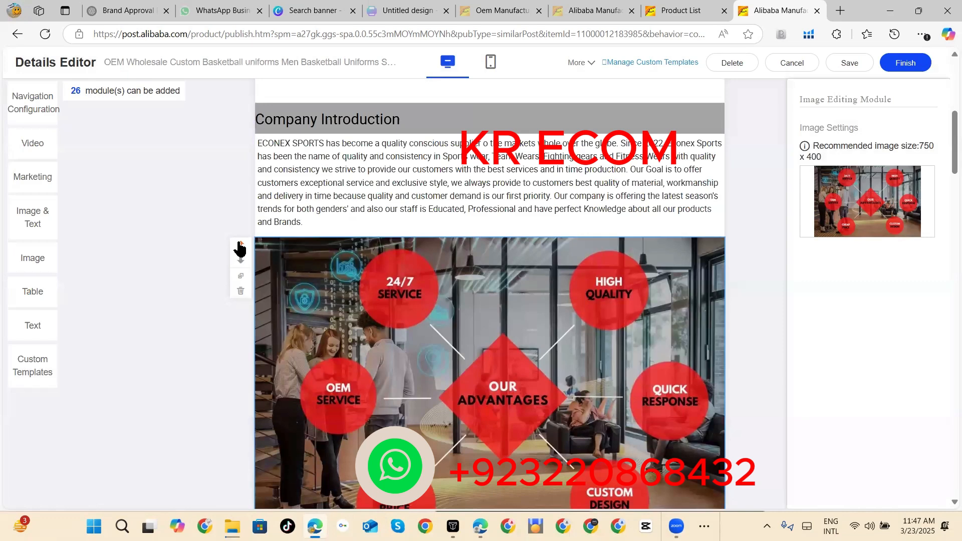
pyautogui.click(240, 246)
pyautogui.click(240, 247)
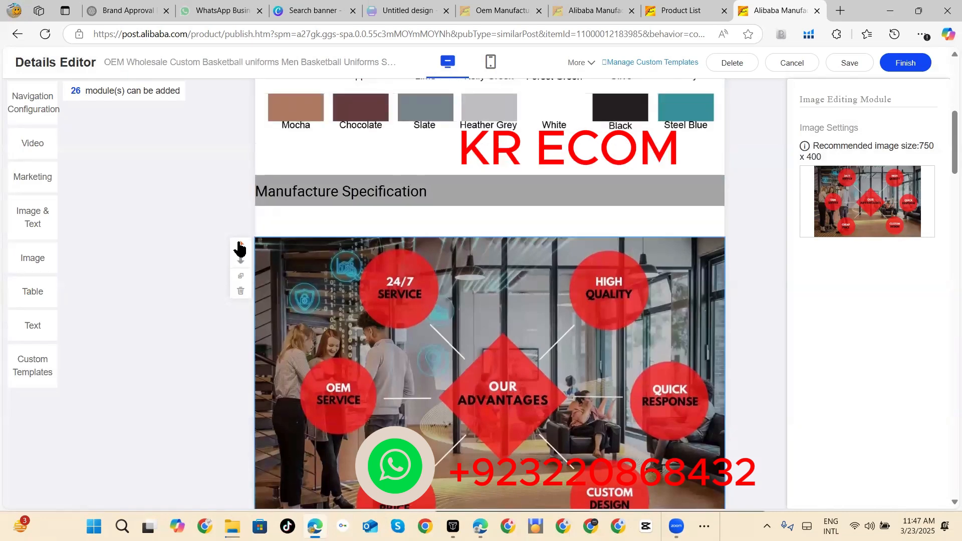
pyautogui.click(240, 246)
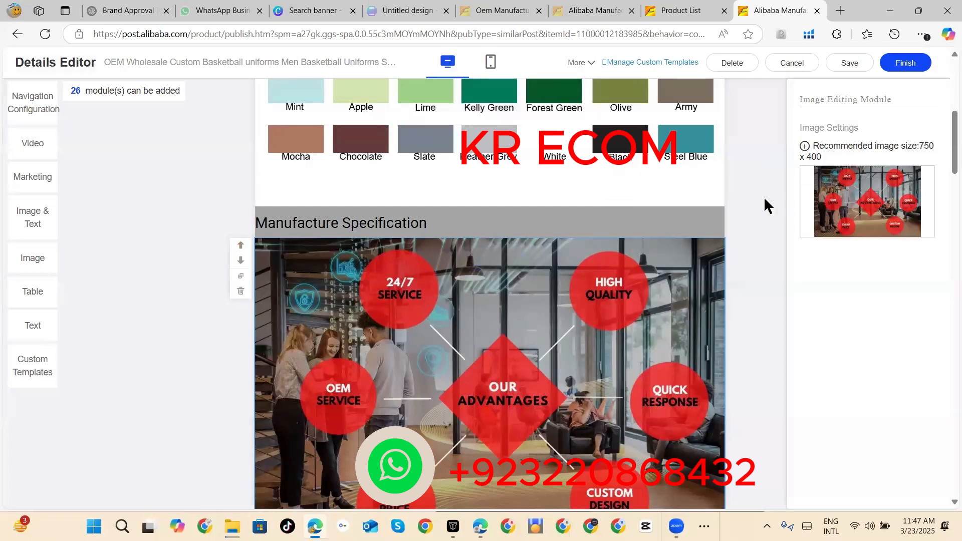
# Step: Add a Title-Text module to the product description
pyautogui.scroll(-3, 751, 169)
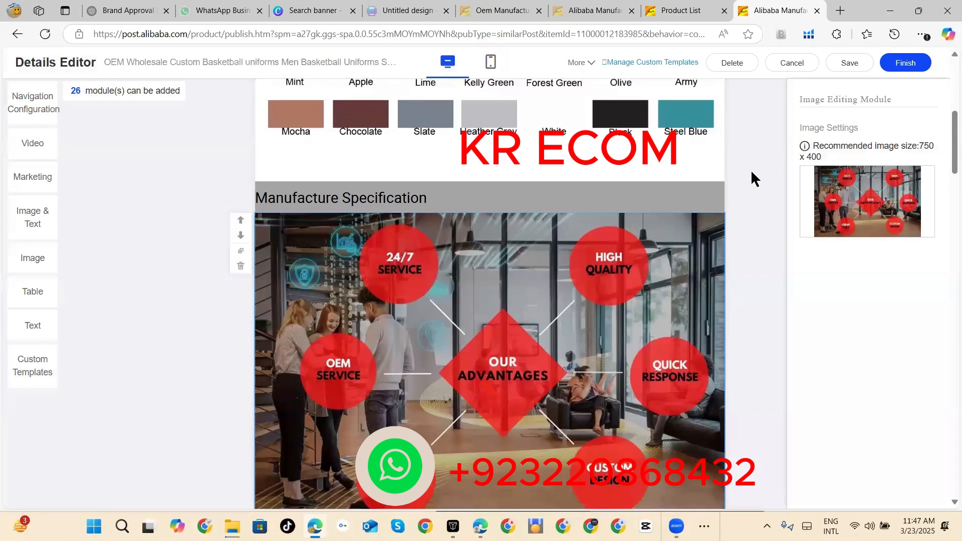
pyautogui.scroll(-2, 752, 172)
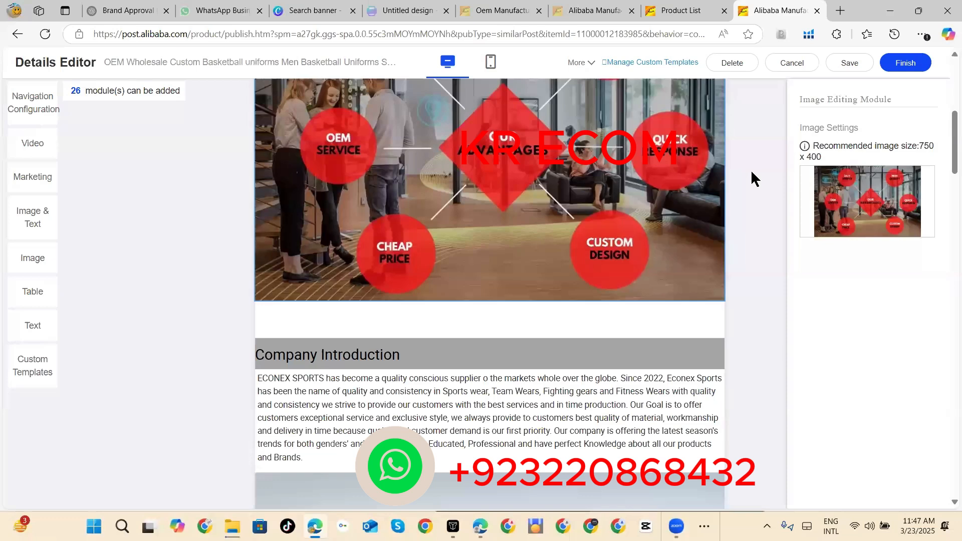
pyautogui.scroll(1, 685, 181)
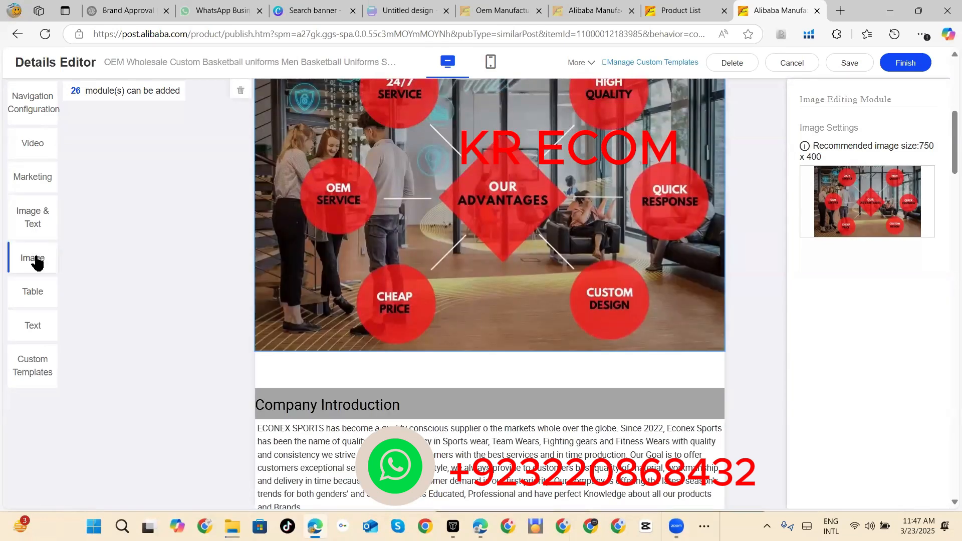
pyautogui.click(33, 328)
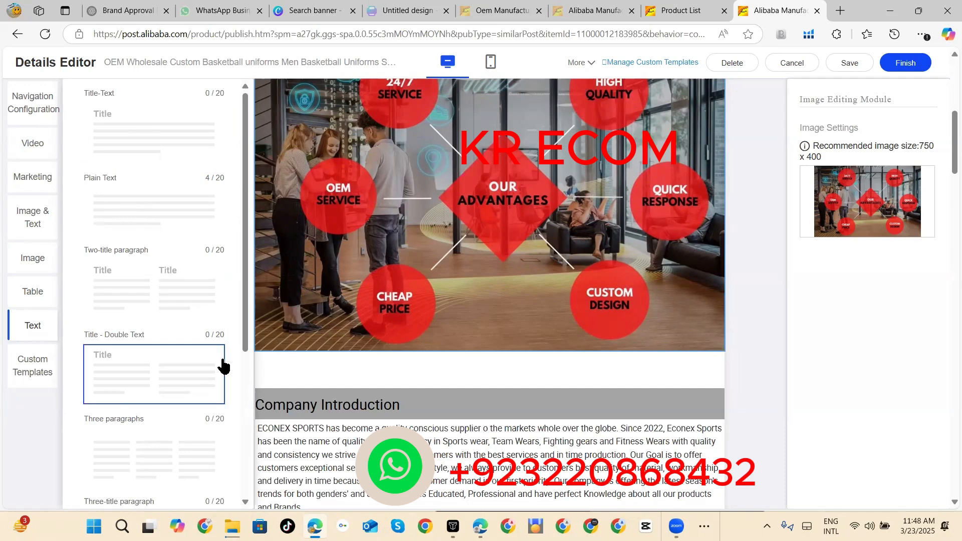
pyautogui.click(188, 120)
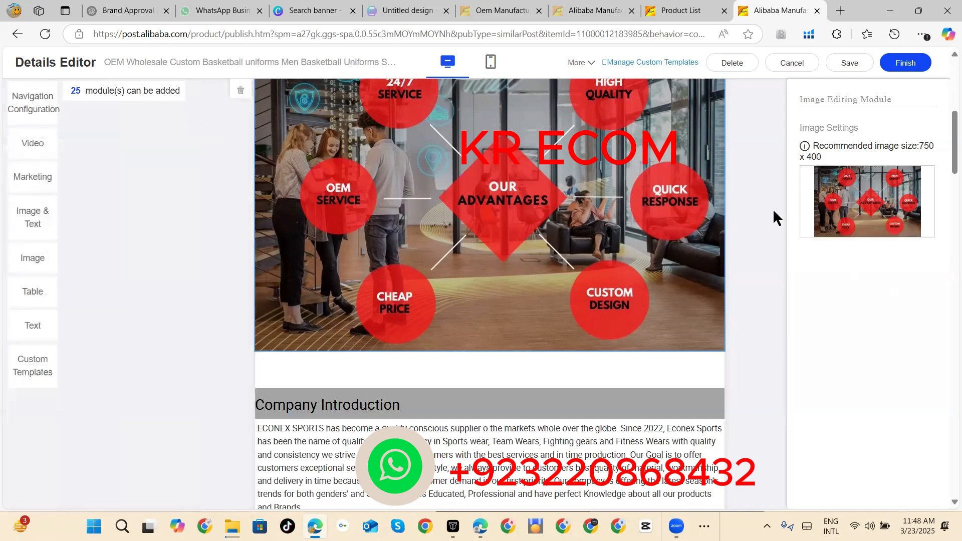
# Step: Move the new Title-Text module up directly below the Our Advantages image and delete the empty text module beneath it
pyautogui.scroll(-10, 773, 208)
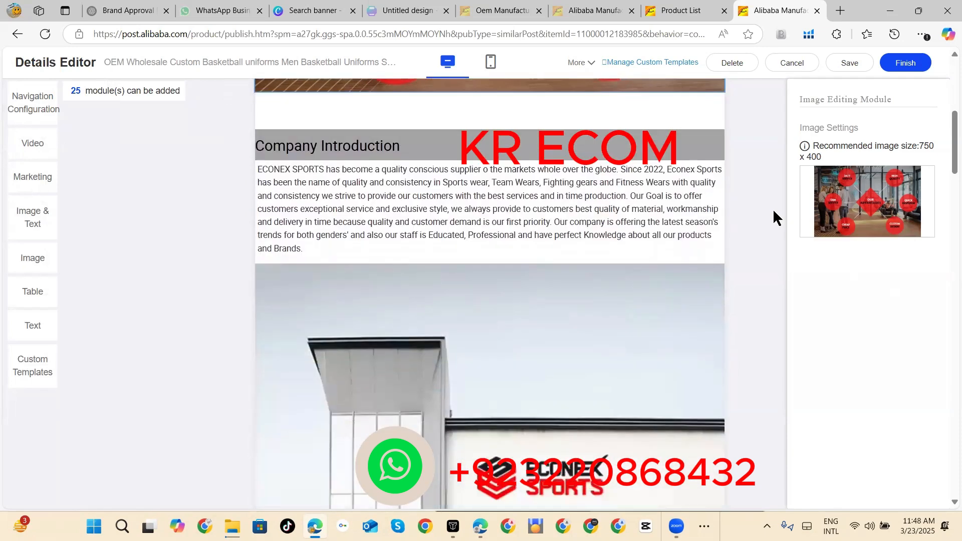
pyautogui.scroll(-8, 773, 209)
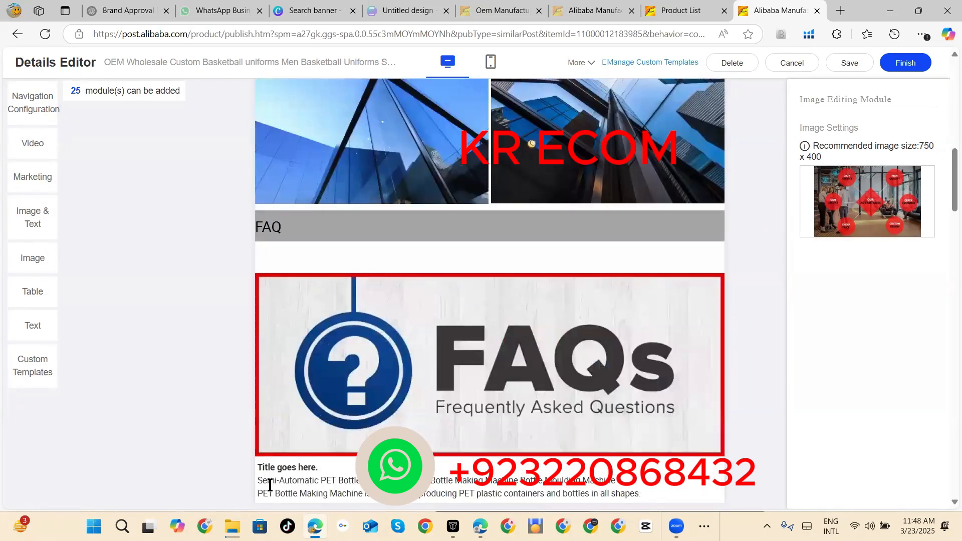
pyautogui.click(284, 460)
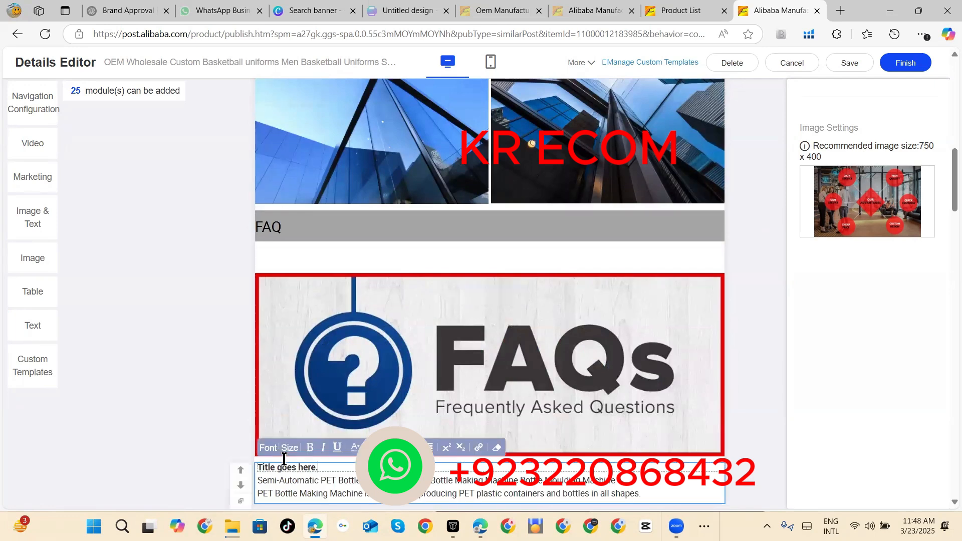
pyautogui.click(241, 473)
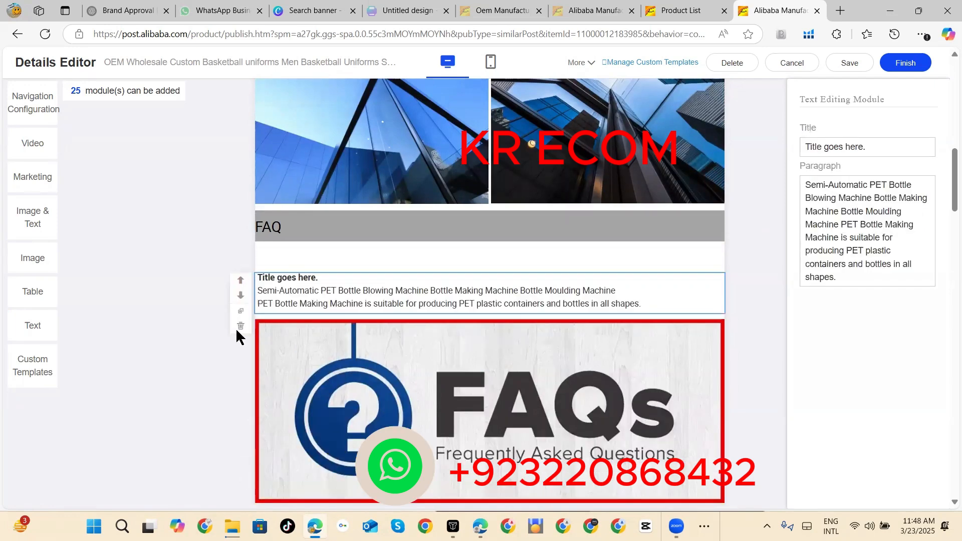
pyautogui.click(241, 280)
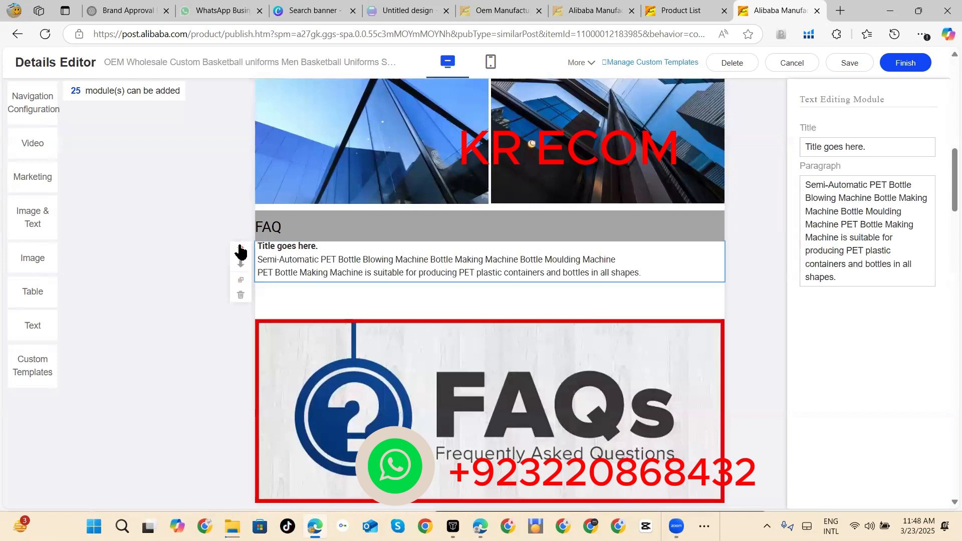
pyautogui.click(240, 248)
pyautogui.click(240, 218)
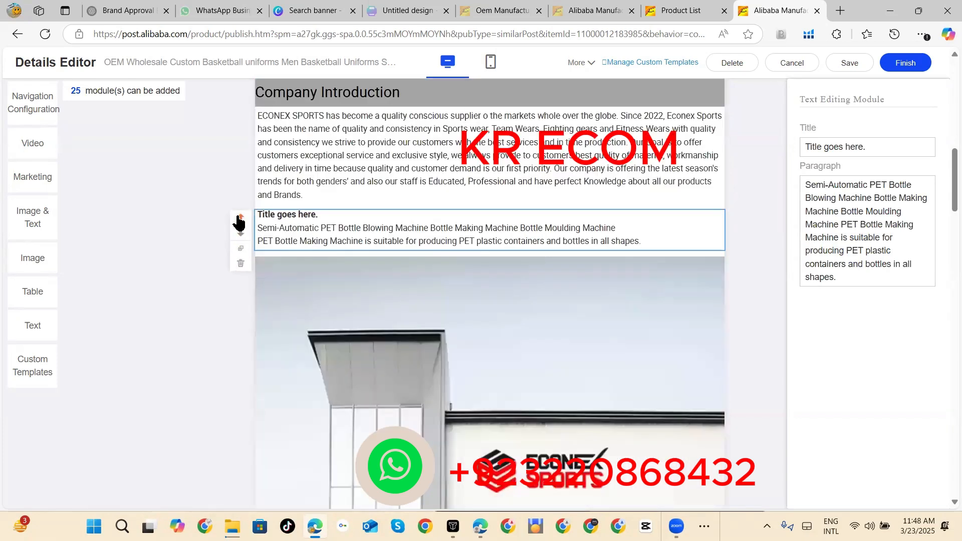
pyautogui.click(240, 219)
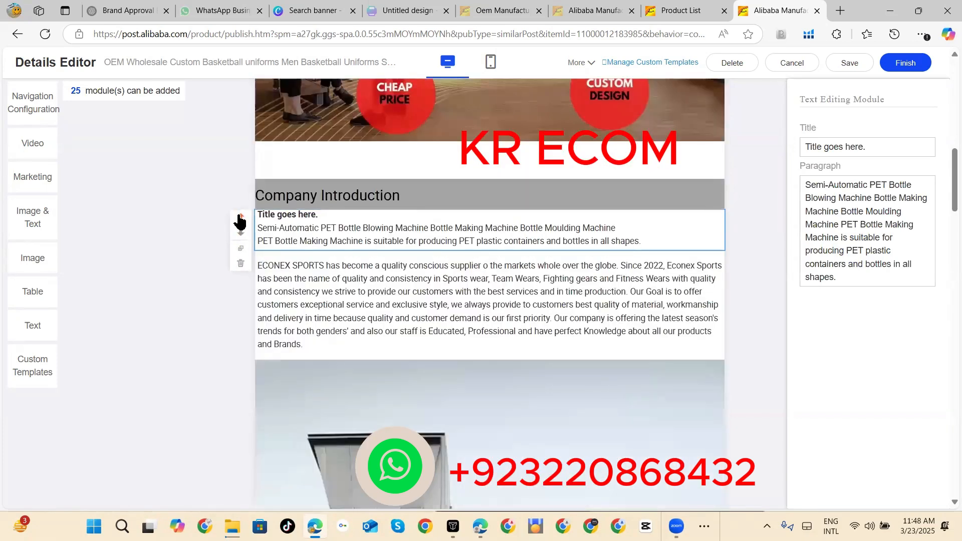
pyautogui.click(240, 219)
pyautogui.click(240, 218)
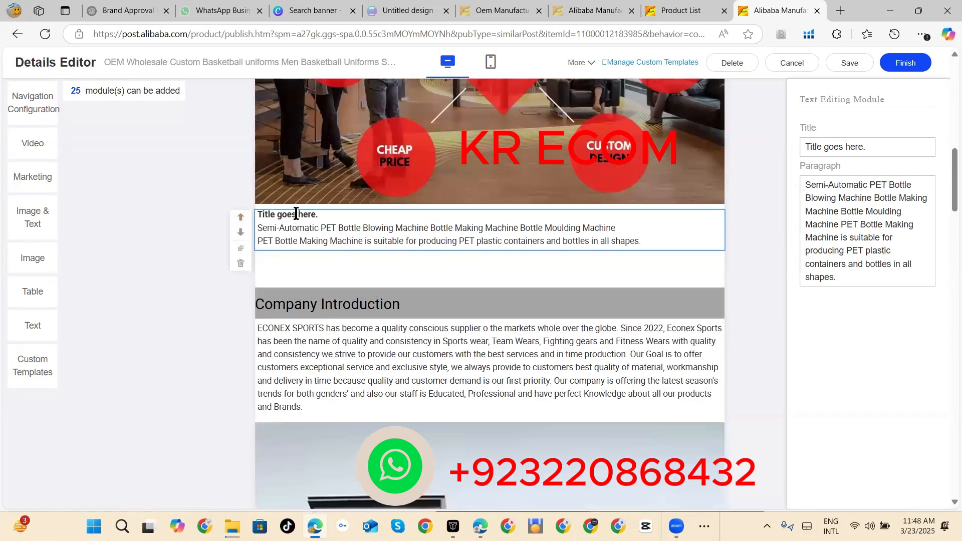
pyautogui.click(282, 269)
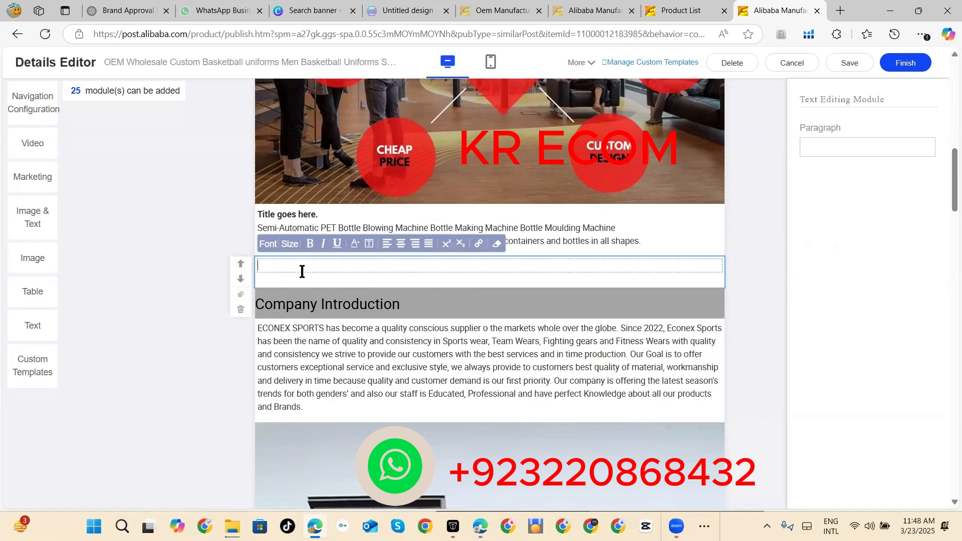
pyautogui.click(240, 309)
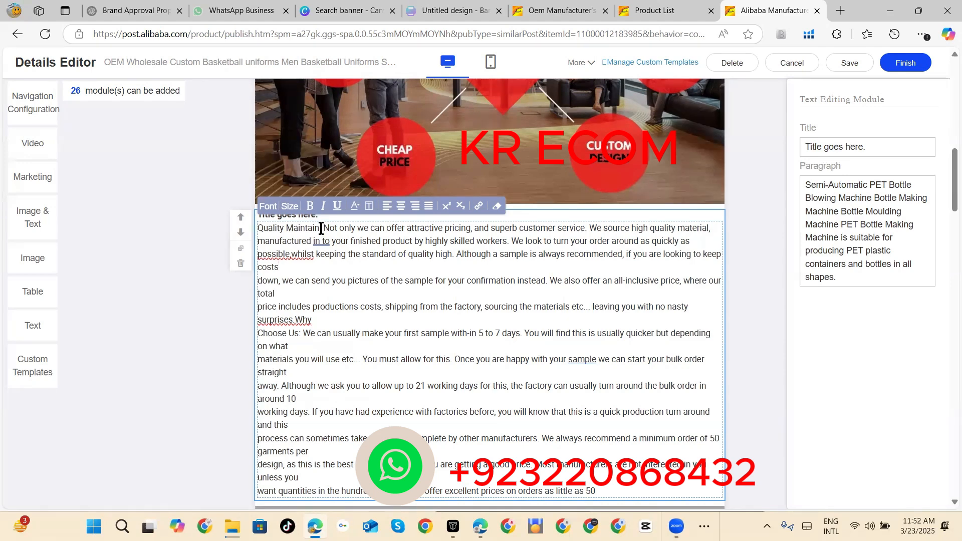
# Step: Cut "Quality Maintain:" from the start of the paragraph and paste it over the module's placeholder title
pyautogui.moveTo(321, 229); pyautogui.dragTo(257, 228)
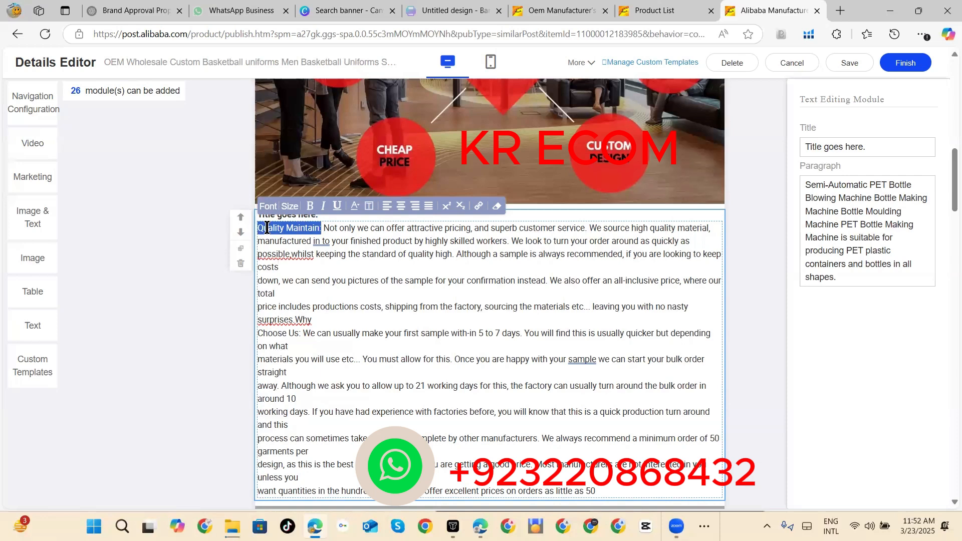
pyautogui.rightClick(267, 228)
pyautogui.click(292, 308)
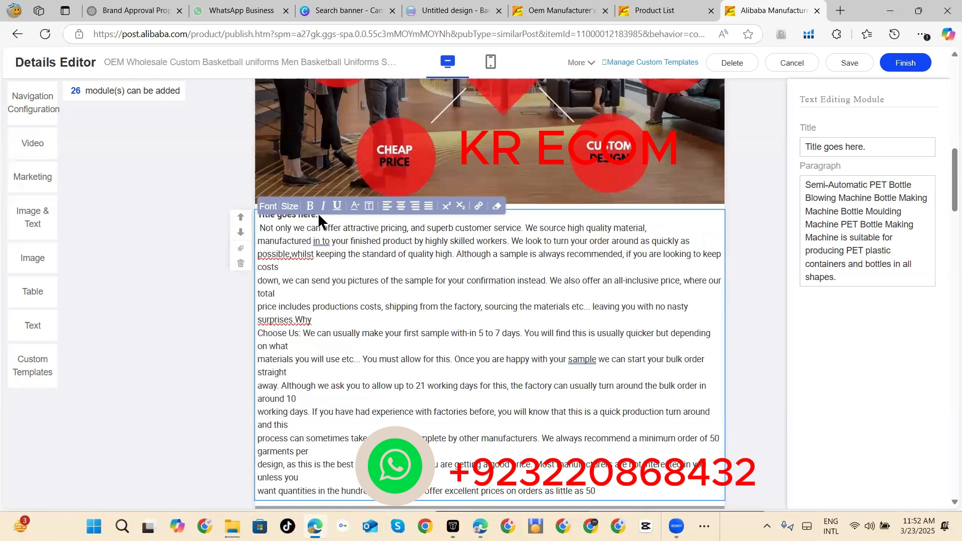
pyautogui.click(773, 214)
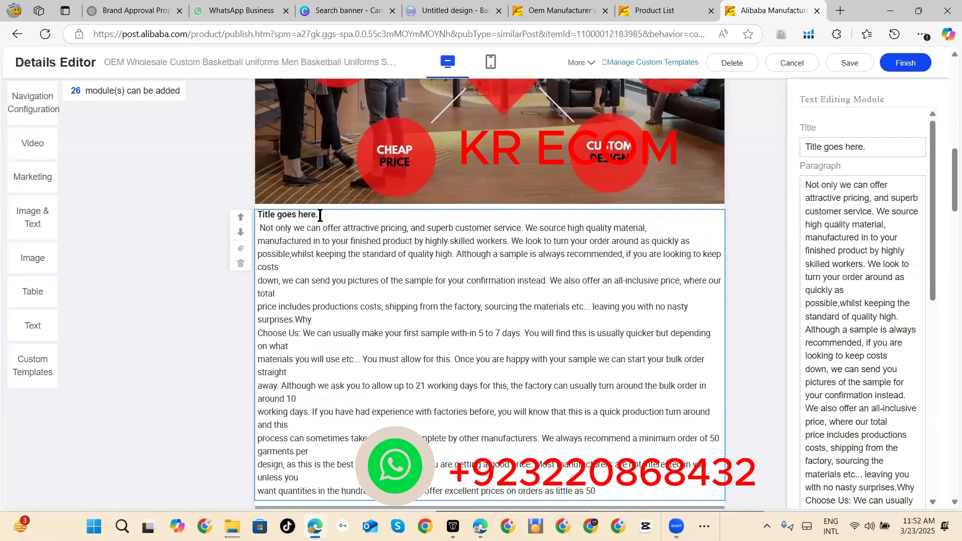
pyautogui.moveTo(320, 215); pyautogui.dragTo(256, 213)
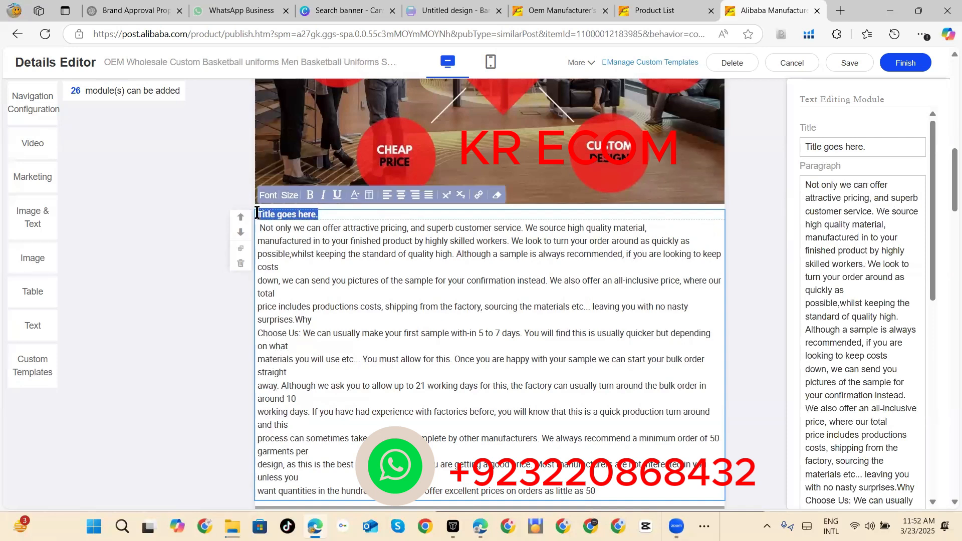
pyautogui.rightClick(260, 215)
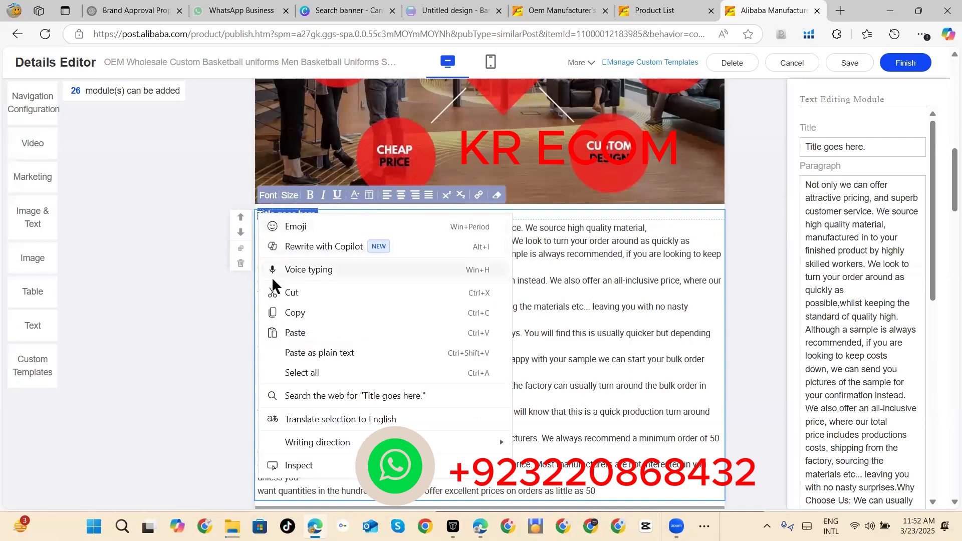
pyautogui.click(284, 333)
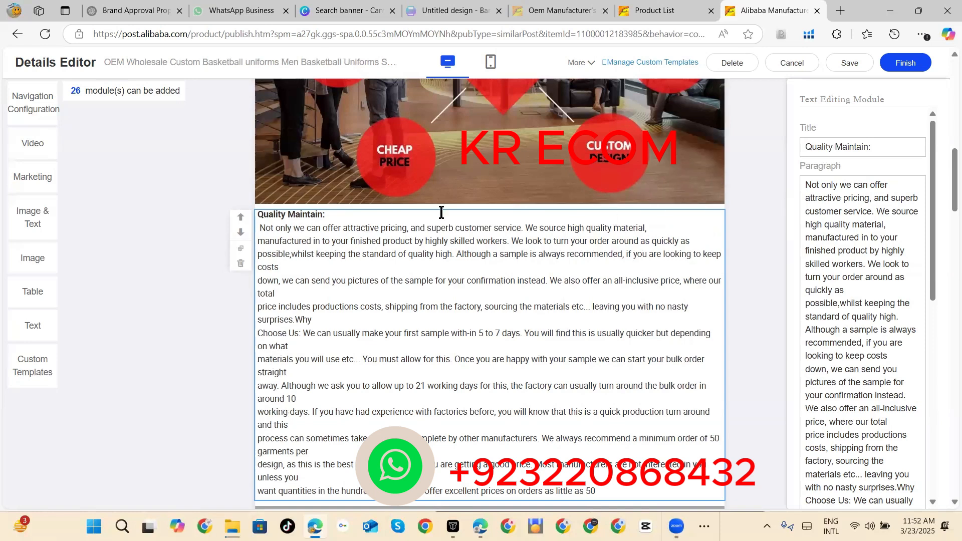
# Step: Remove the stray line breaks before "down, we can send" and "price includes" in the Quality Maintain paragraph
pyautogui.click(259, 280)
pyautogui.press('BackSpace')
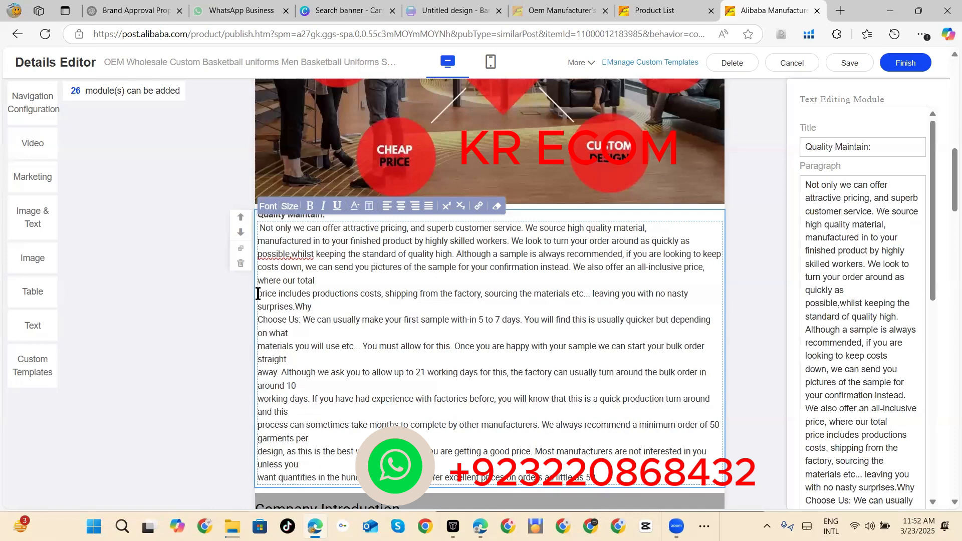
pyautogui.press('BackSpace')
pyautogui.click(258, 295)
pyautogui.press('BackSpace')
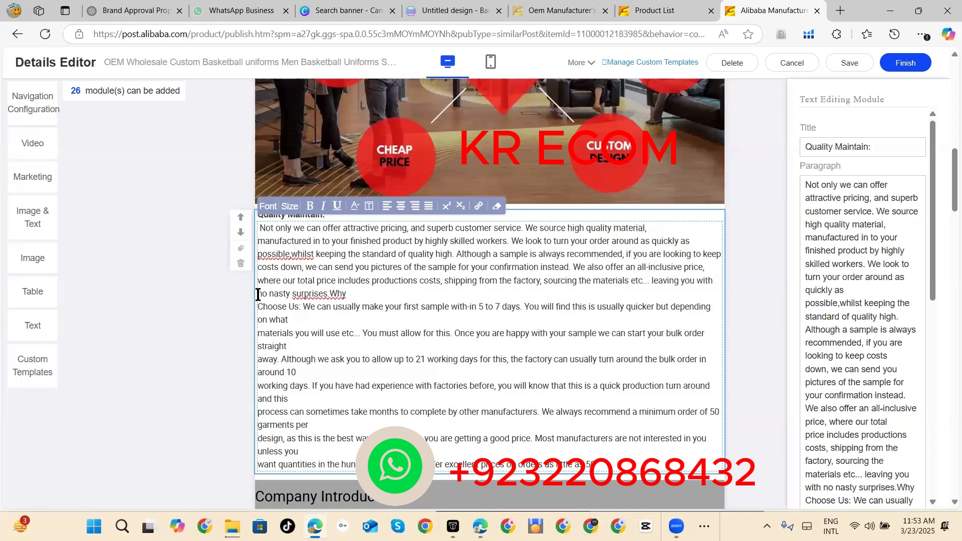
# Step: Put "Why Choose Us:" together at the start of its own line and make it bold
pyautogui.click(330, 295)
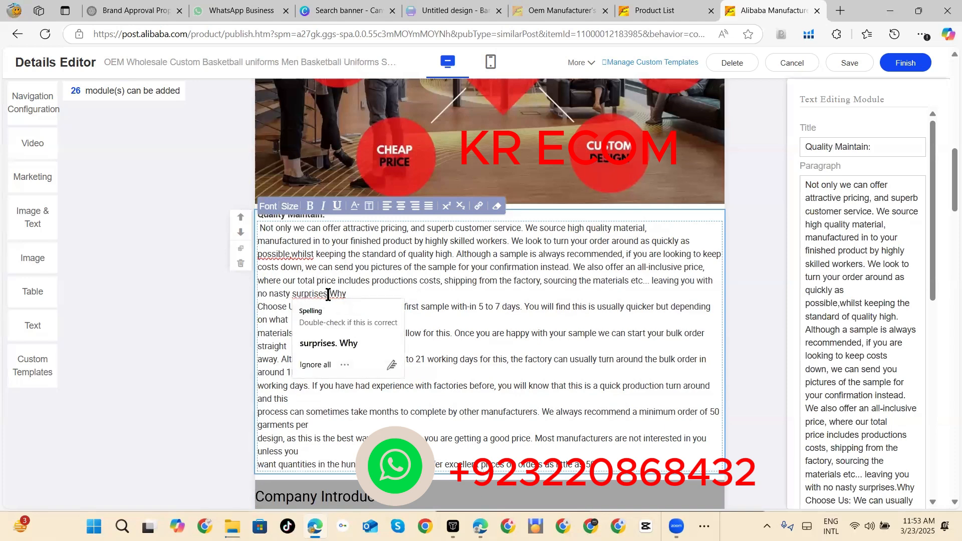
pyautogui.press('Return')
pyautogui.click(257, 319)
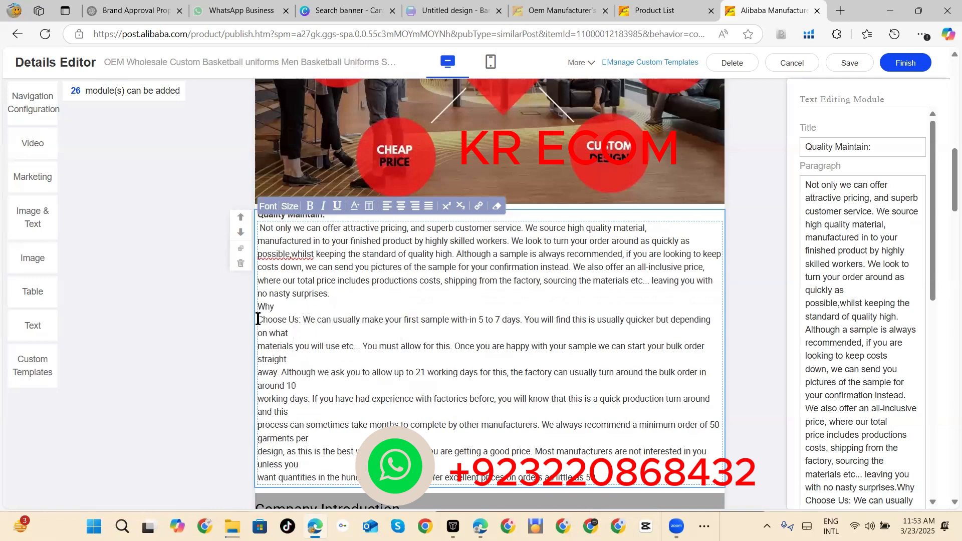
pyautogui.press('BackSpace')
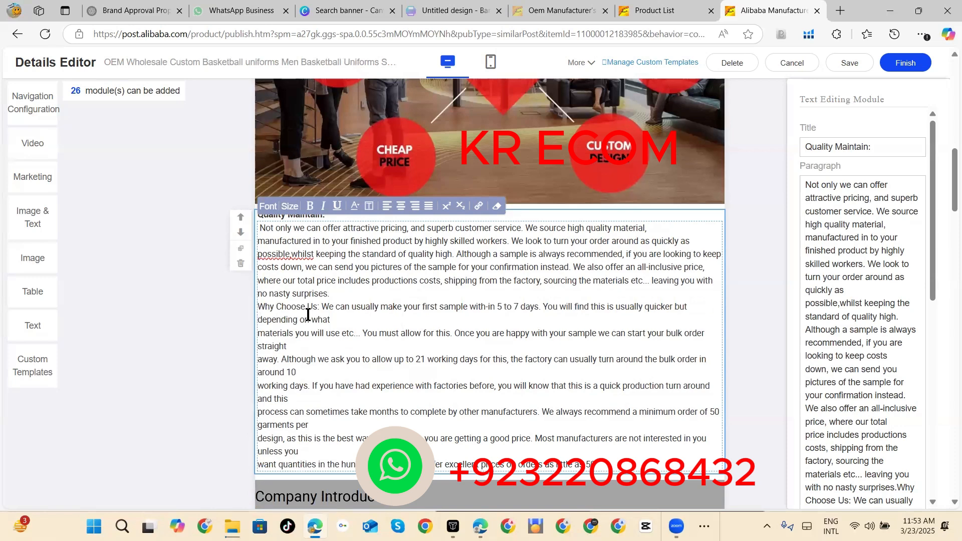
pyautogui.moveTo(320, 306); pyautogui.dragTo(260, 308)
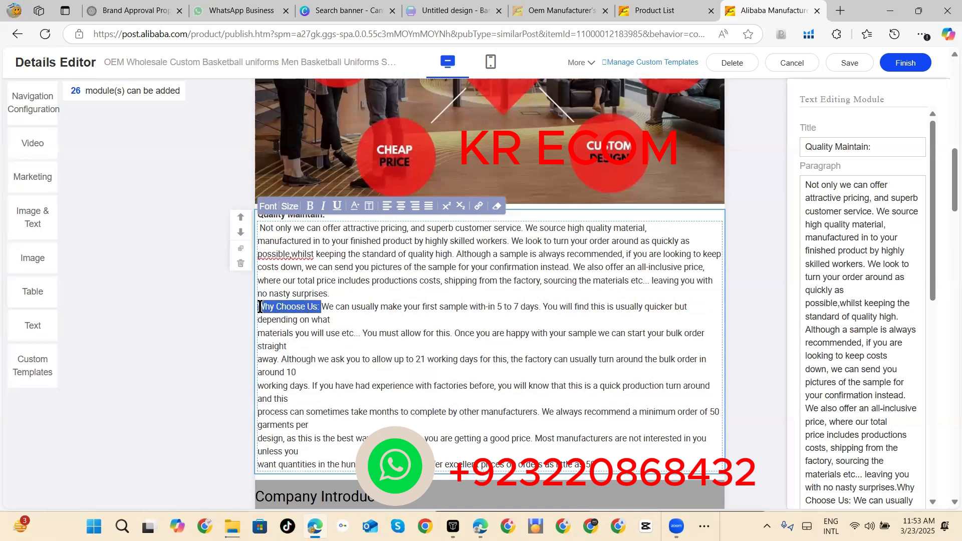
pyautogui.click(311, 207)
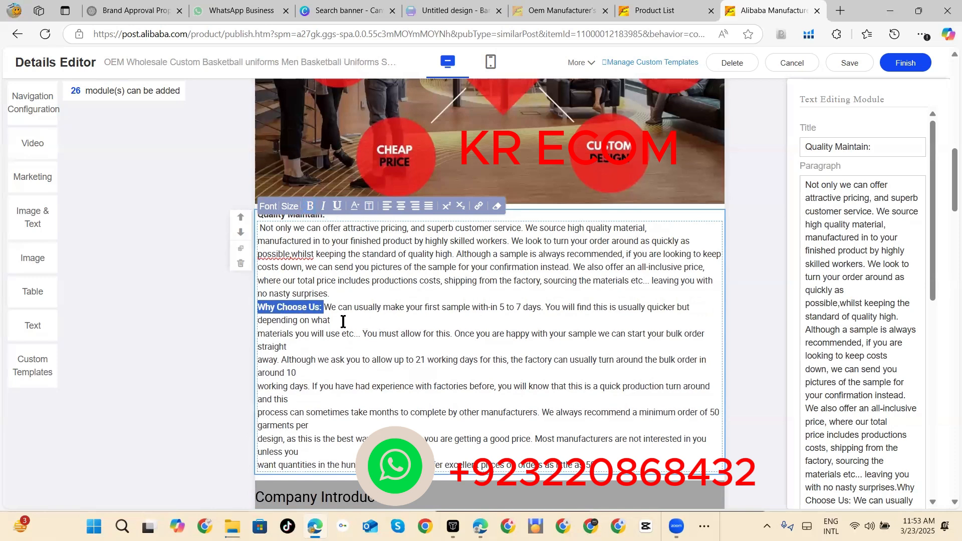
# Step: Join the broken lines of the Why Choose Us paragraph into continuous text and accept the suggested comma after "sample"
pyautogui.click(257, 335)
pyautogui.press('BackSpace')
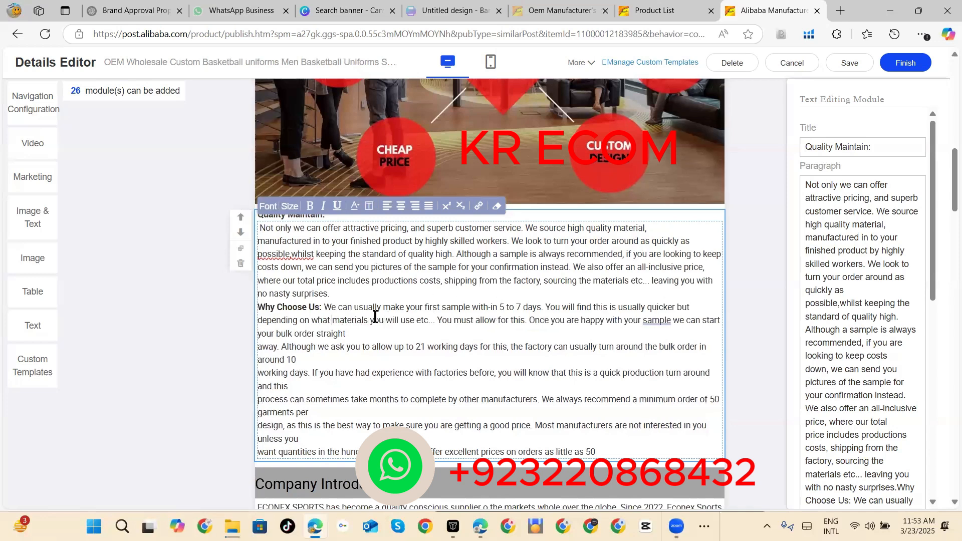
pyautogui.click(652, 319)
pyautogui.click(661, 371)
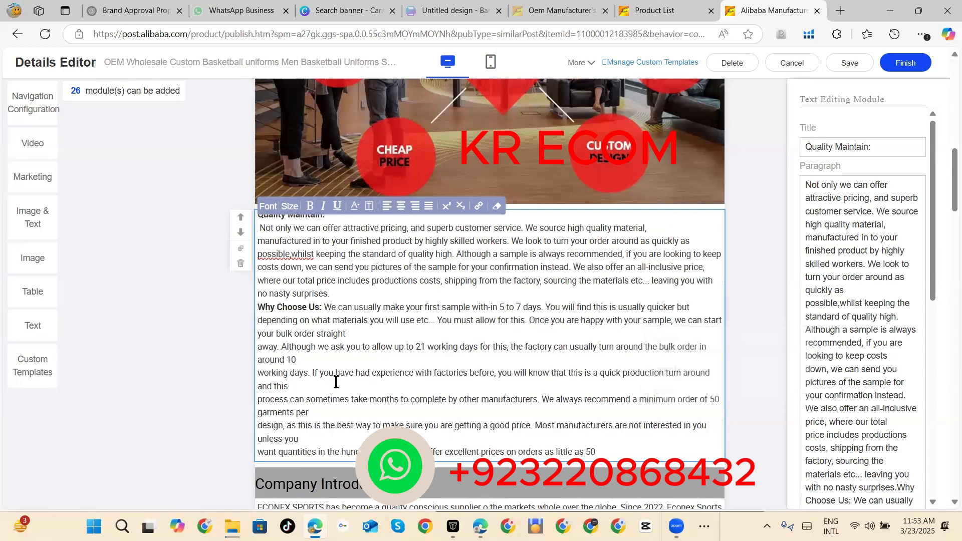
pyautogui.click(257, 347)
pyautogui.press('BackSpace')
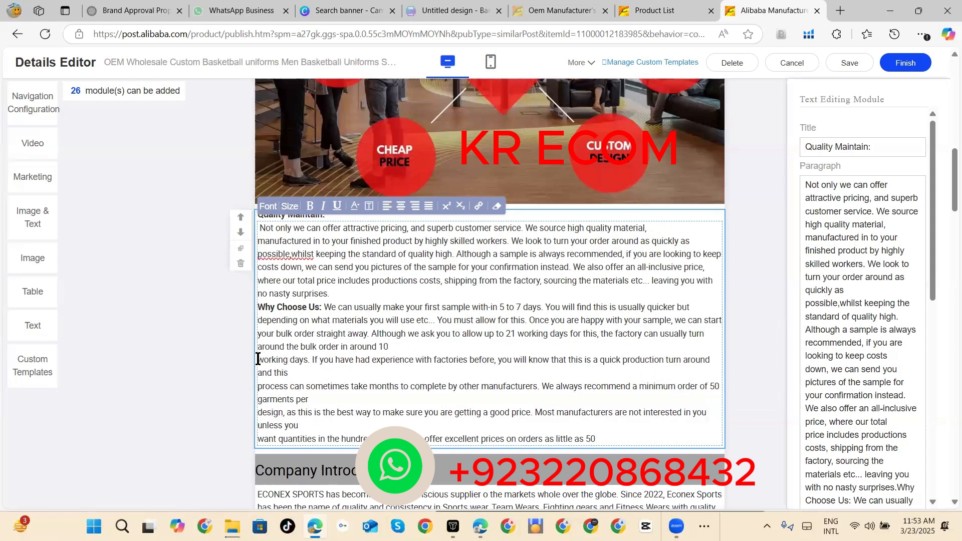
pyautogui.click(257, 360)
pyautogui.press('BackSpace')
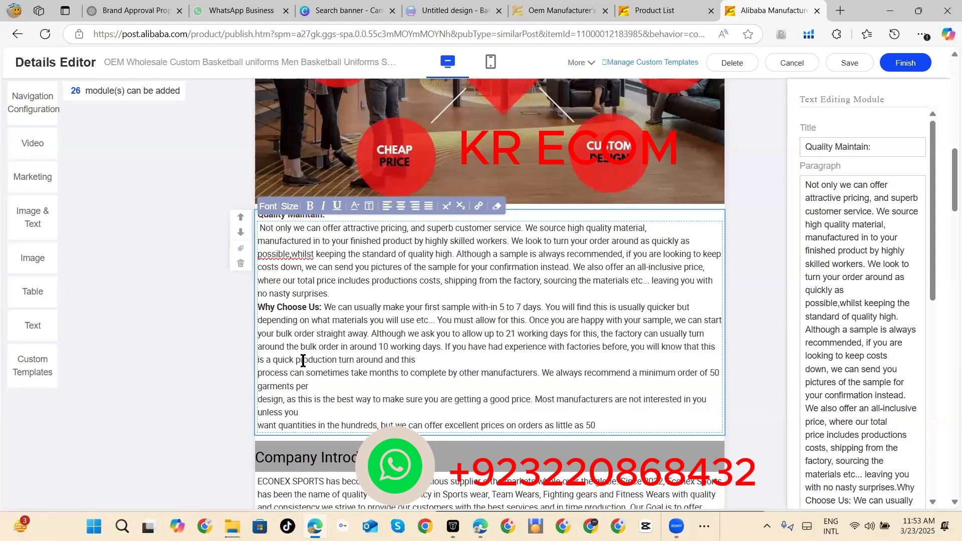
pyautogui.click(258, 372)
pyautogui.press('BackSpace')
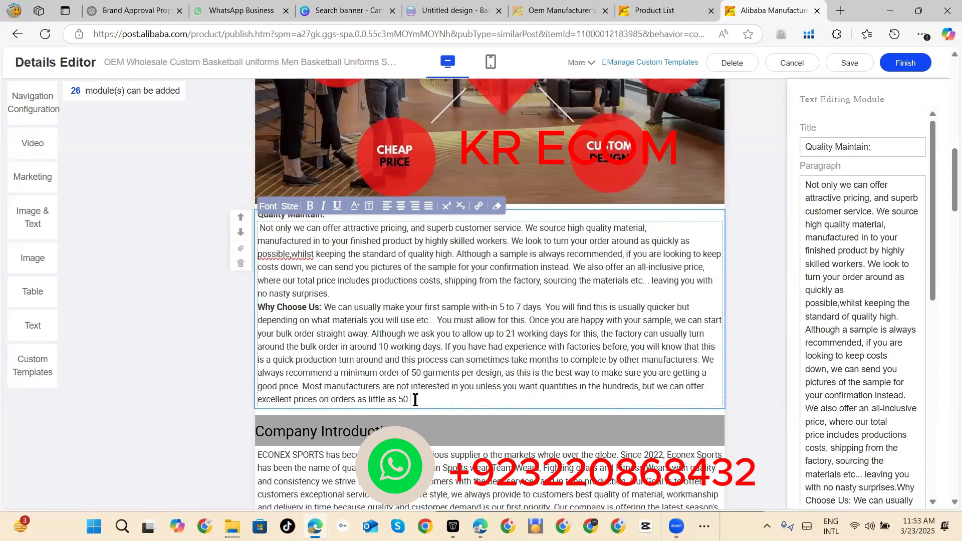
# Step: End the Why Choose Us paragraph with "MOQ." after "50" and make "5 to 7 days" bold
pyautogui.click(415, 400)
pyautogui.write('MOQ.')
pyautogui.moveTo(501, 306); pyautogui.dragTo(542, 307)
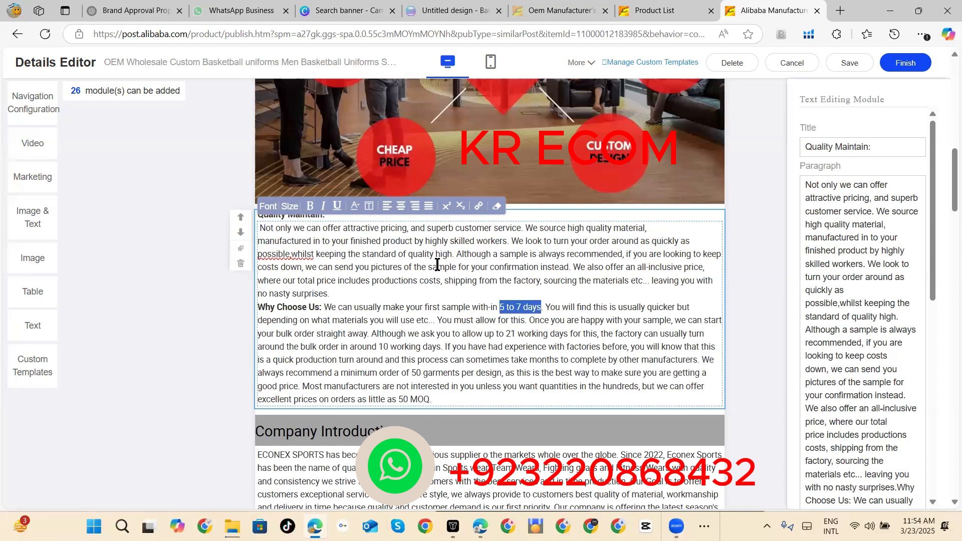
pyautogui.click(311, 206)
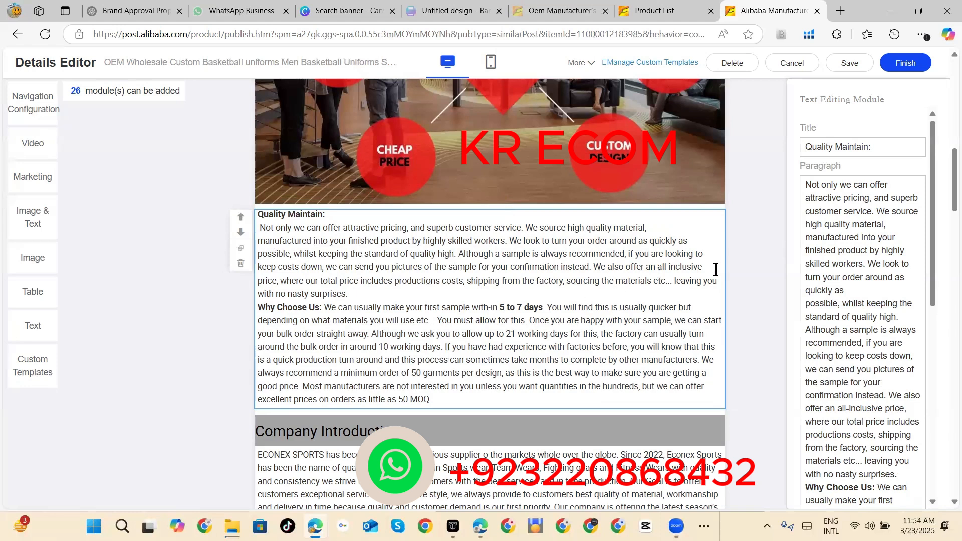
# Step: Review the description modules from the size and color charts through Company Introduction to the FAQ section
pyautogui.scroll(-5, 744, 267)
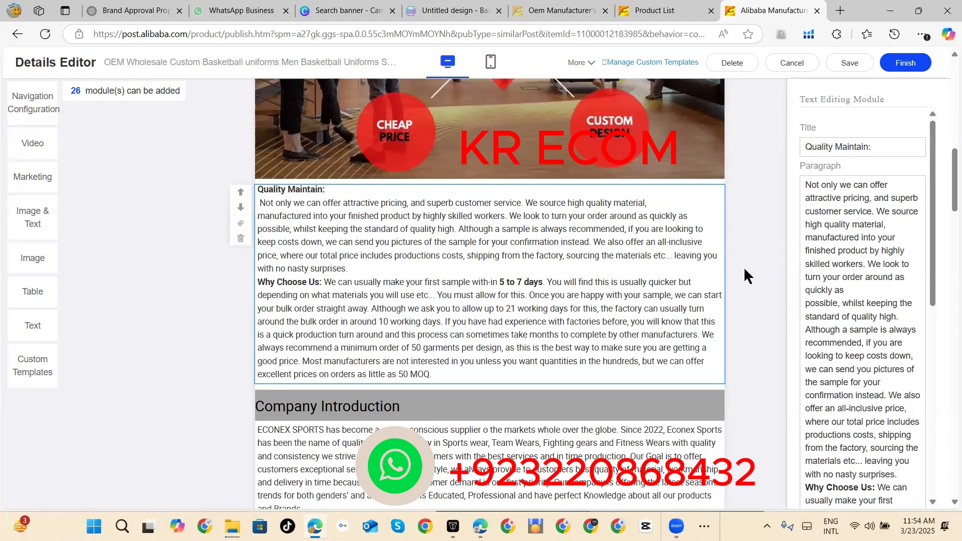
pyautogui.scroll(-1, 743, 267)
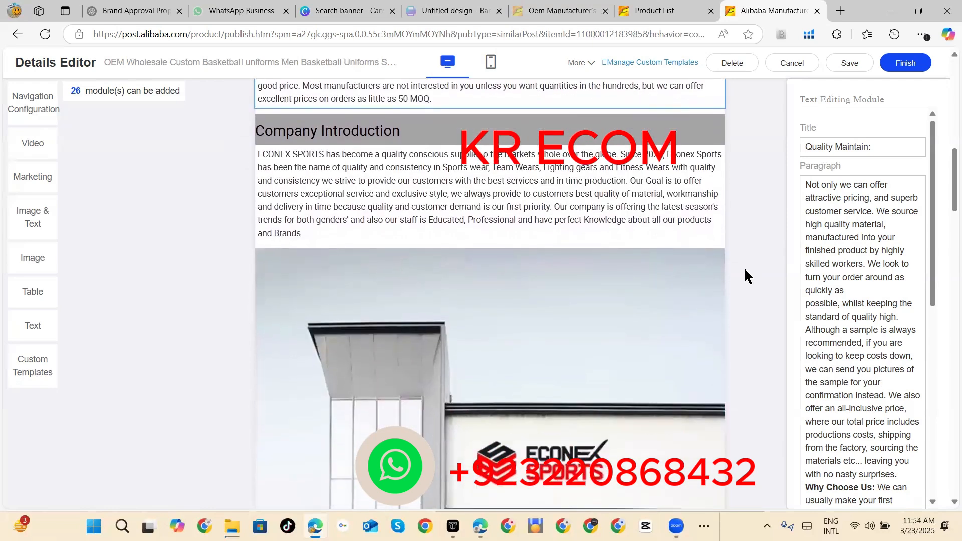
pyautogui.scroll(-5, 743, 266)
pyautogui.scroll(-8, 744, 266)
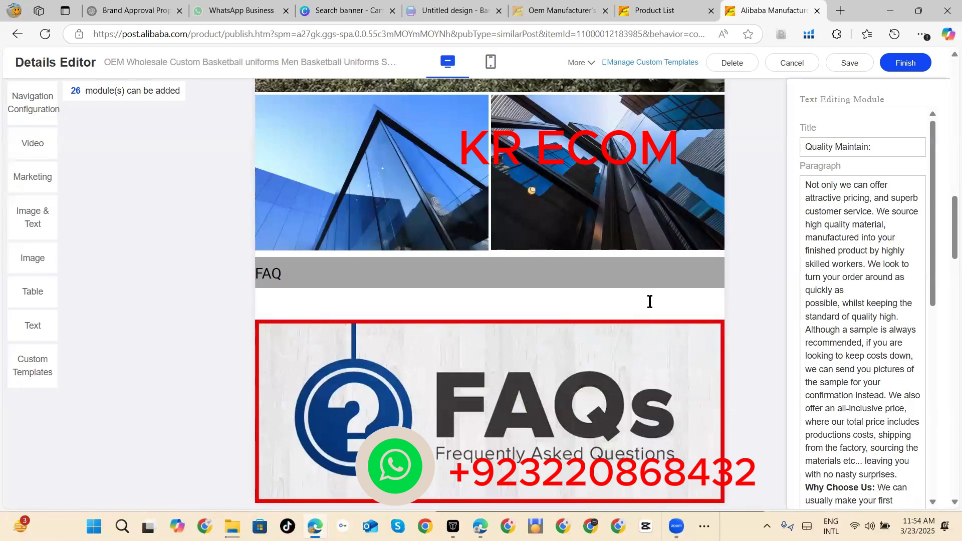
pyautogui.scroll(5, 789, 249)
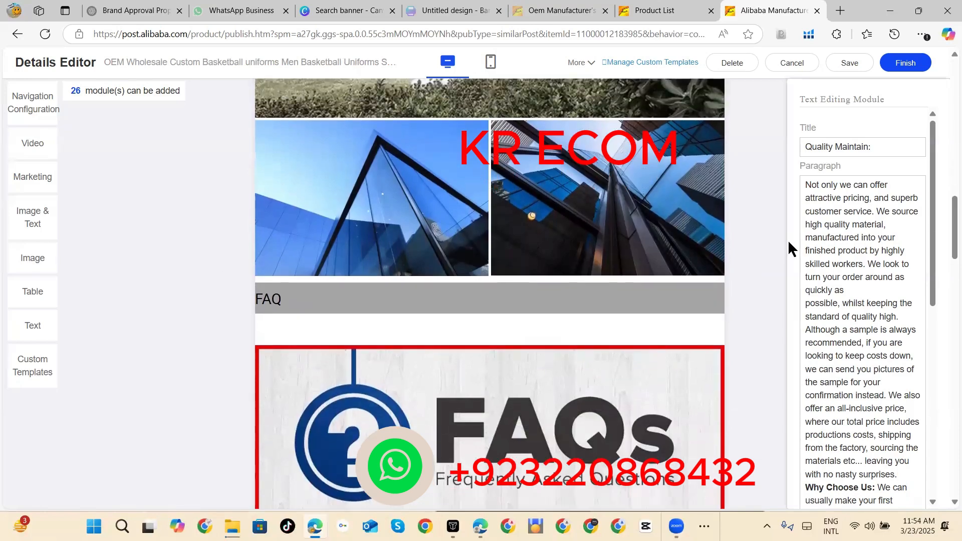
pyautogui.scroll(6, 789, 249)
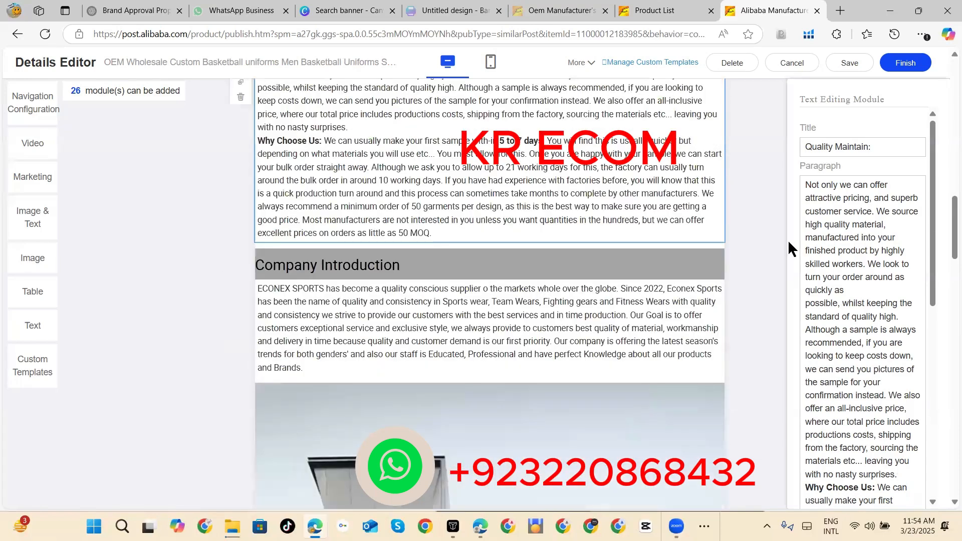
pyautogui.scroll(8, 788, 249)
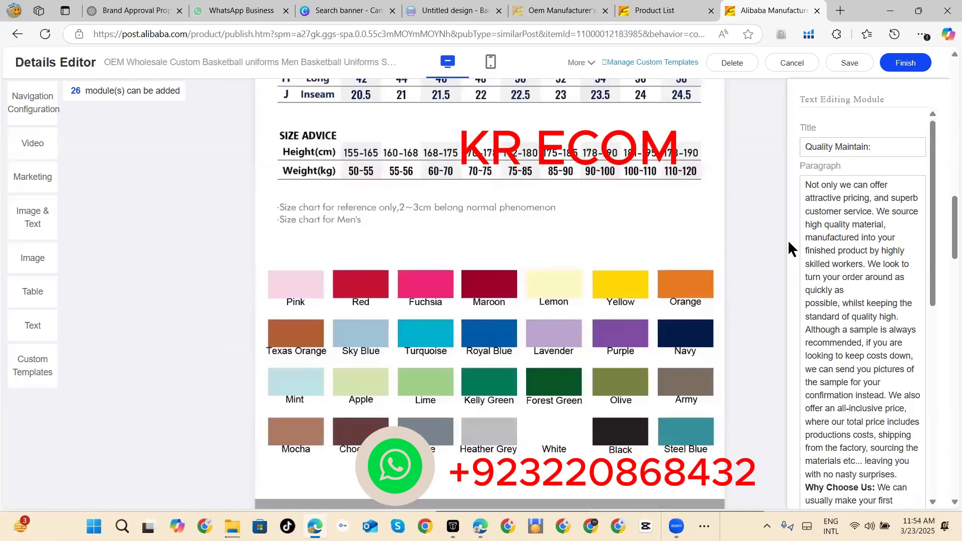
pyautogui.scroll(-8, 789, 249)
pyautogui.scroll(-6, 789, 249)
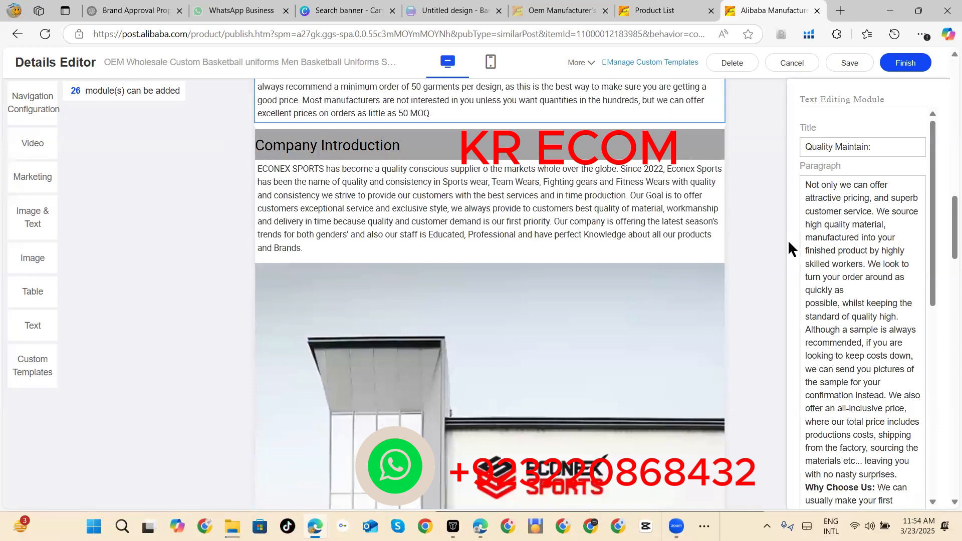
pyautogui.scroll(-3, 743, 303)
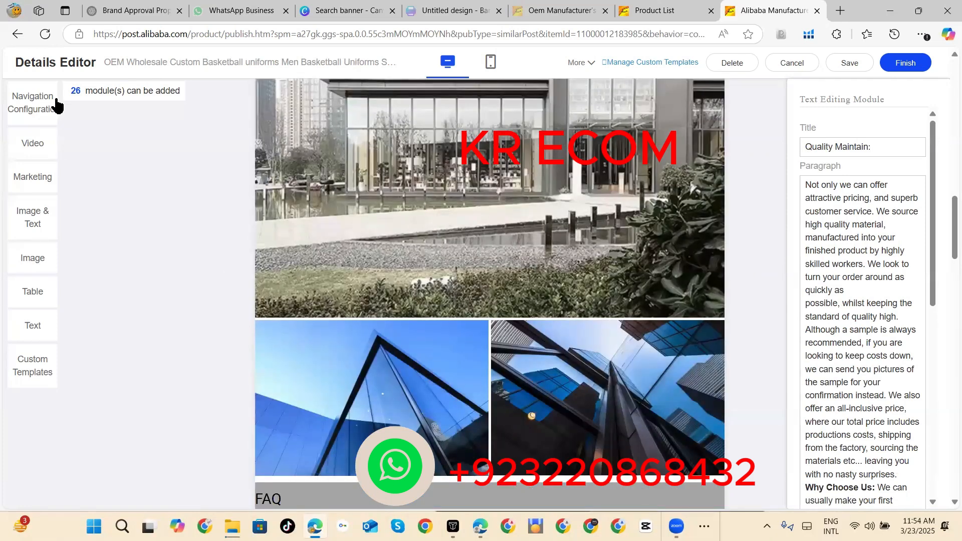
# Step: Add a Single Image module below the FAQs banner and fill it with the packaging and shipping image "2 (3)" from the Photo Bank
pyautogui.click(35, 264)
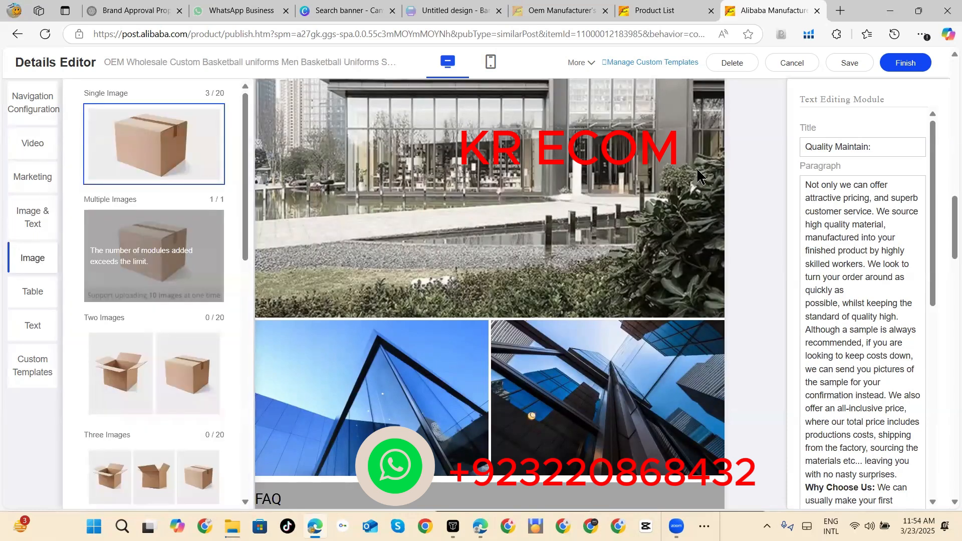
pyautogui.scroll(-6, 762, 204)
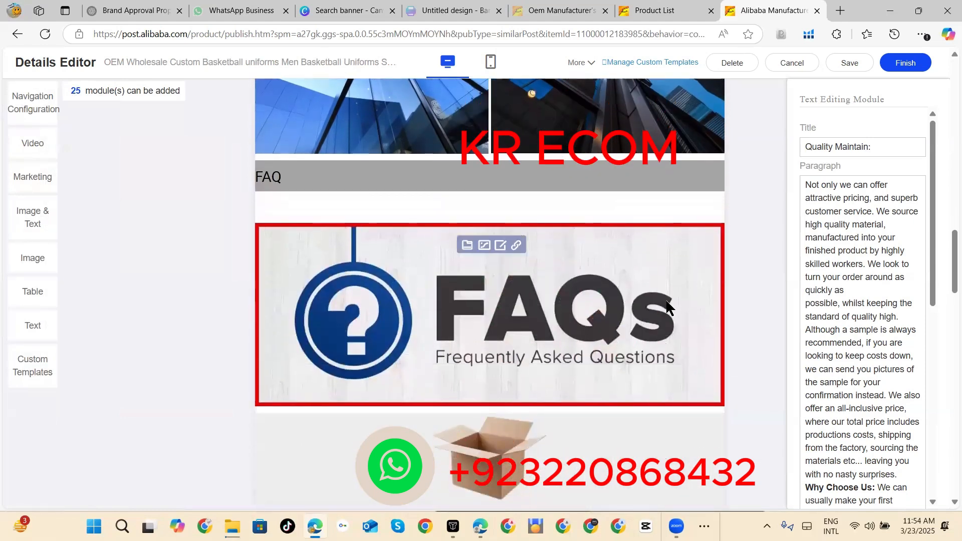
pyautogui.click(585, 425)
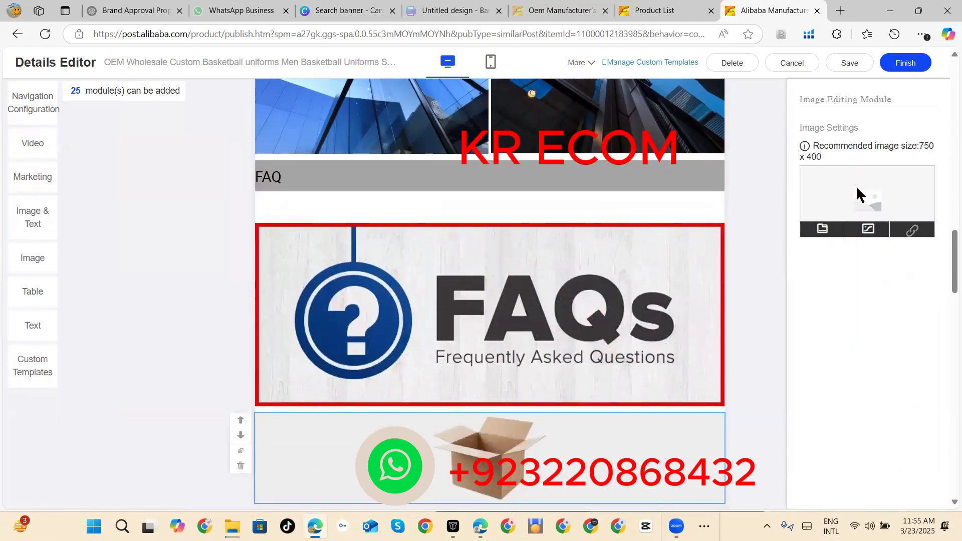
pyautogui.click(867, 229)
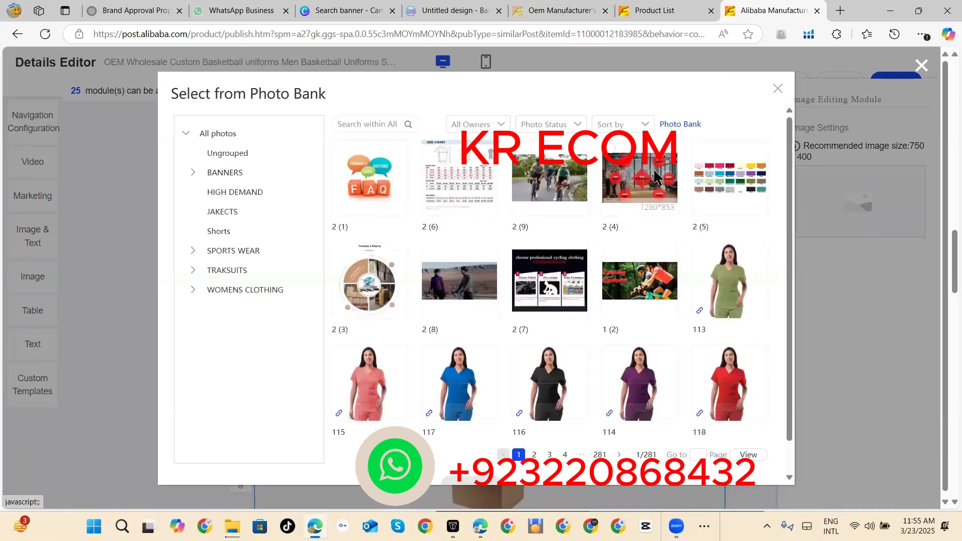
pyautogui.click(343, 257)
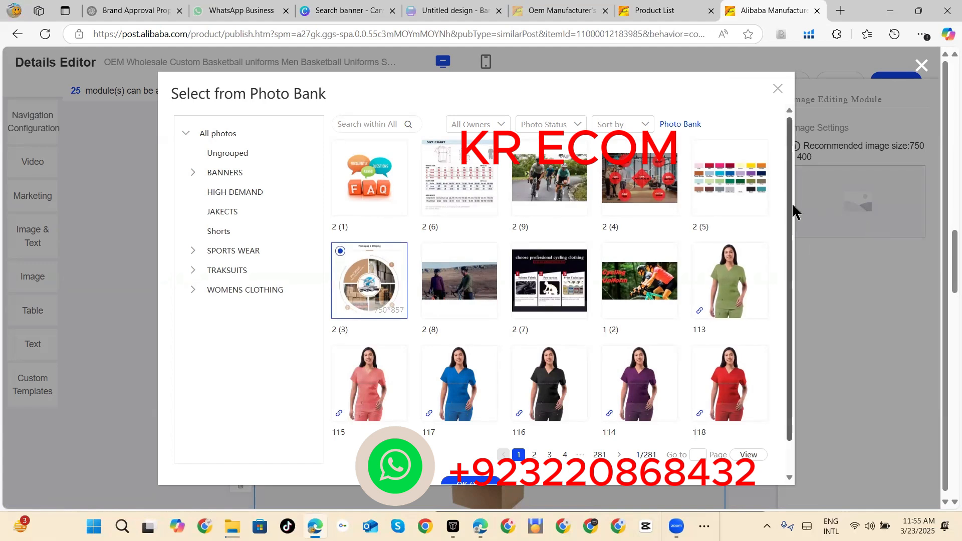
pyautogui.scroll(-1, 792, 213)
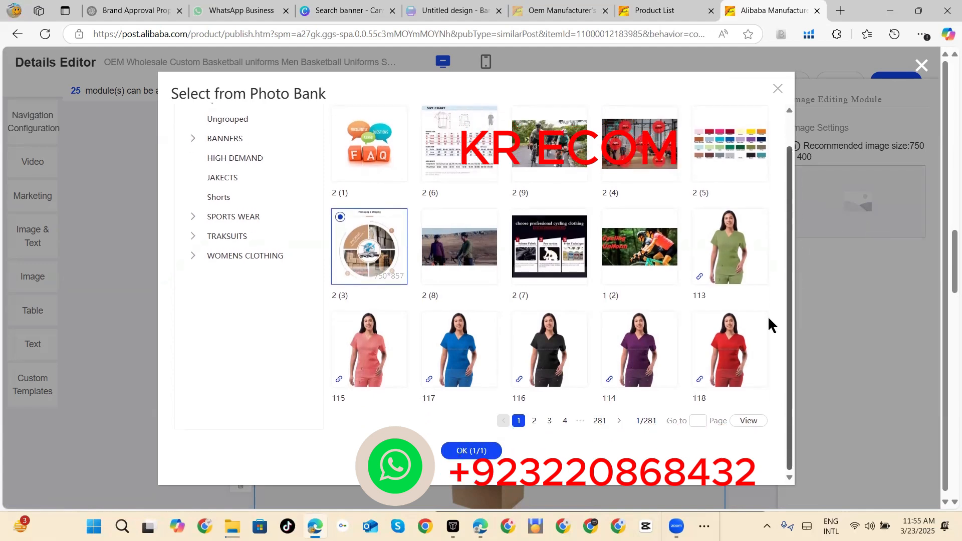
pyautogui.click(449, 446)
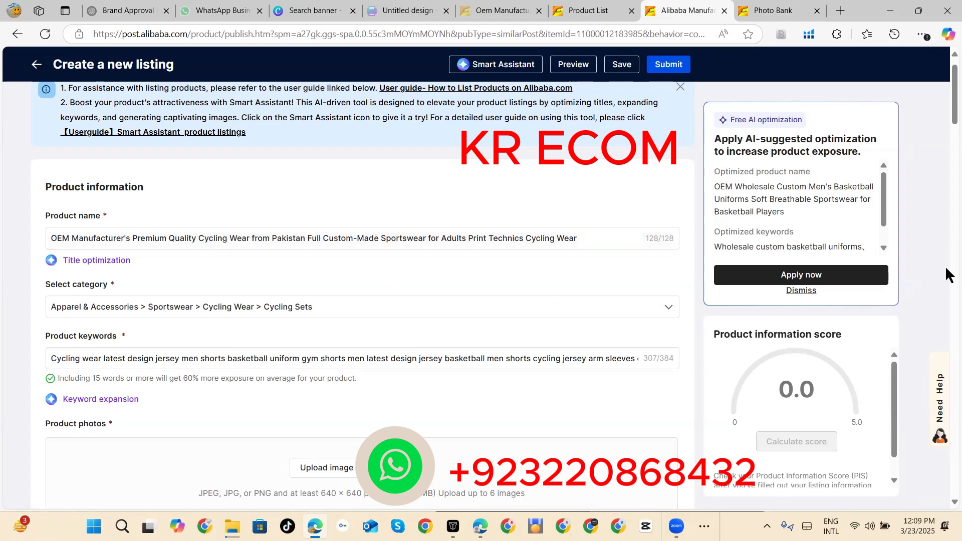
pyautogui.moveTo(947, 118); pyautogui.dragTo(946, 125)
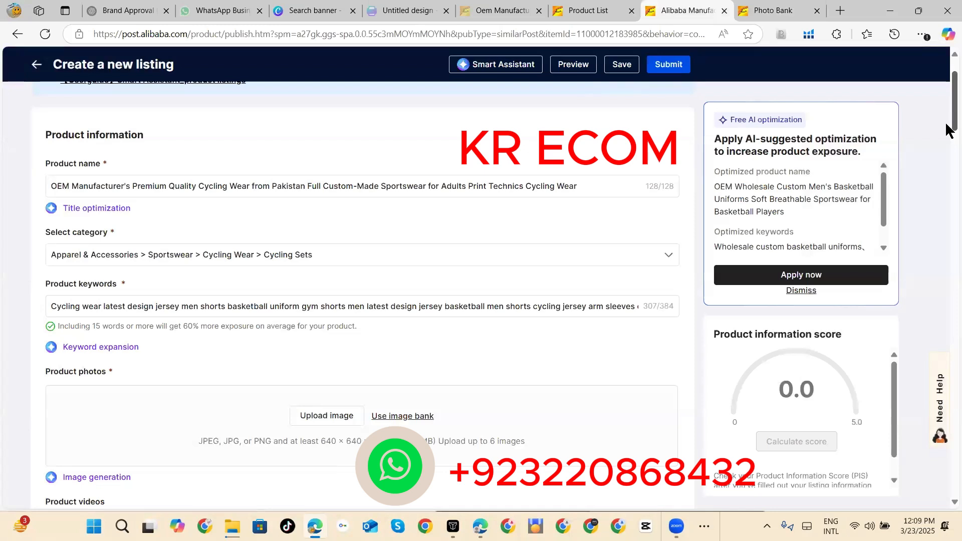
pyautogui.scroll(-3, 949, 131)
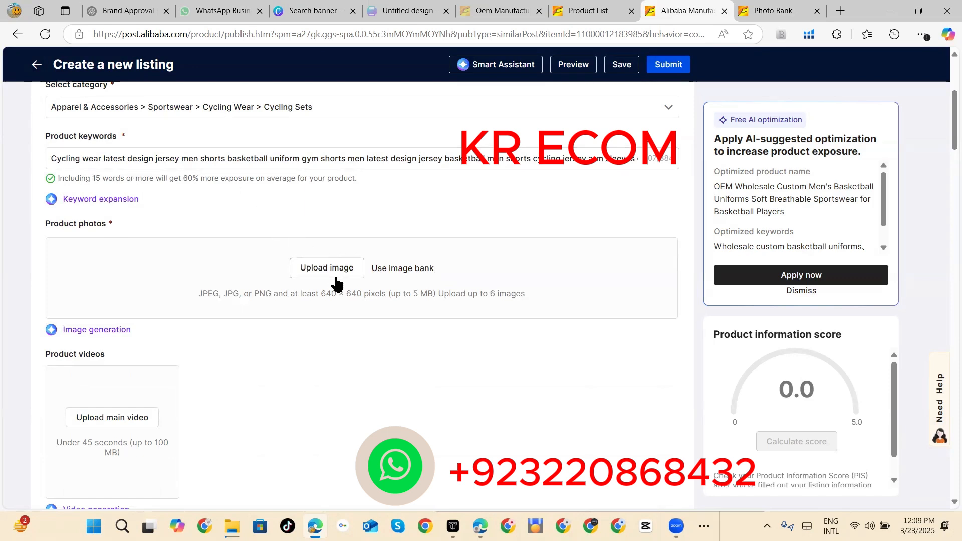
pyautogui.click(403, 269)
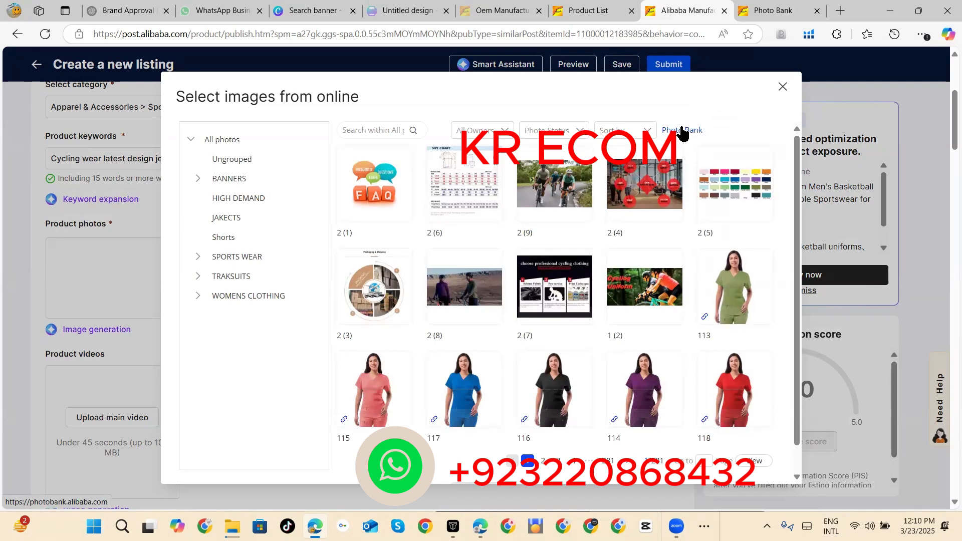
pyautogui.click(783, 88)
# Step: Switch to the Photo Bank page and open the Cycling Sets group under SPORTS WEAR > Cycling Wear
pyautogui.click(770, 7)
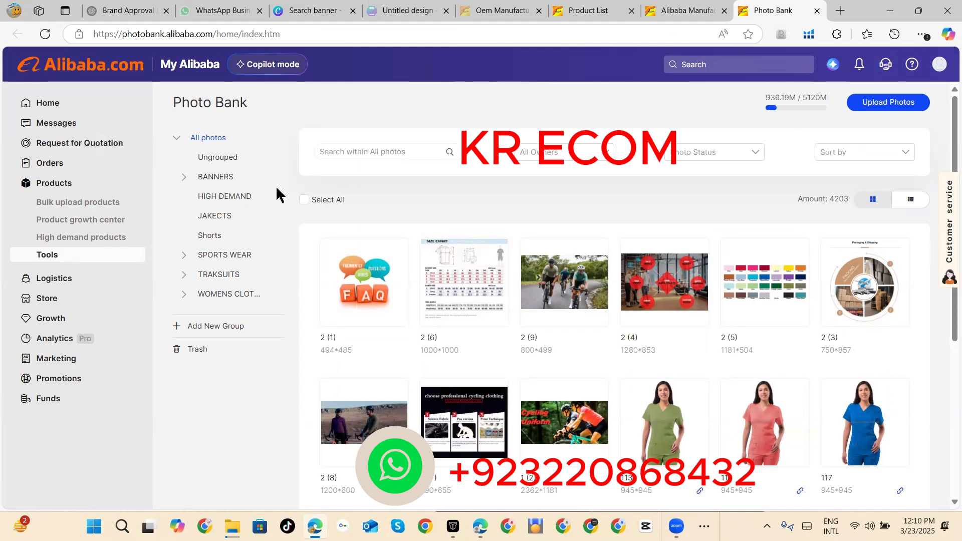
pyautogui.click(184, 256)
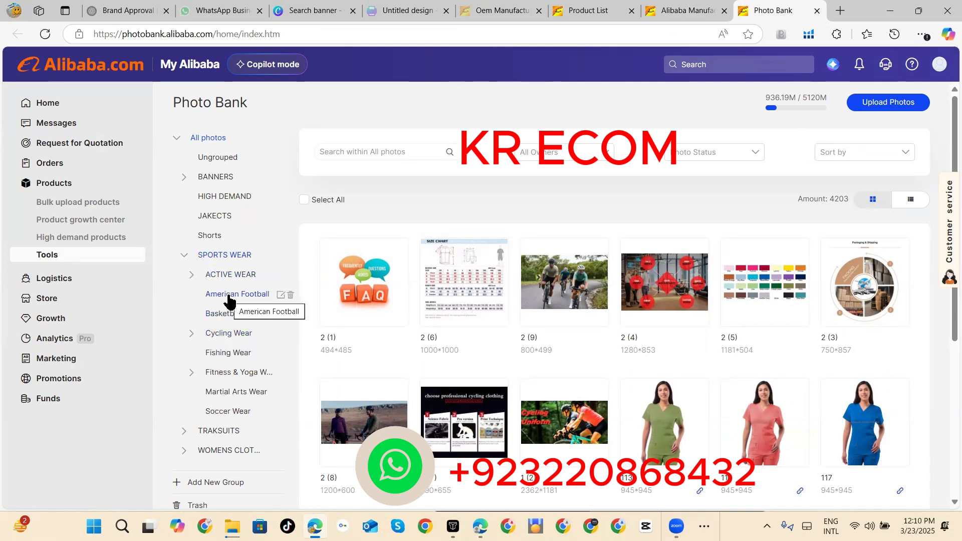
pyautogui.click(192, 334)
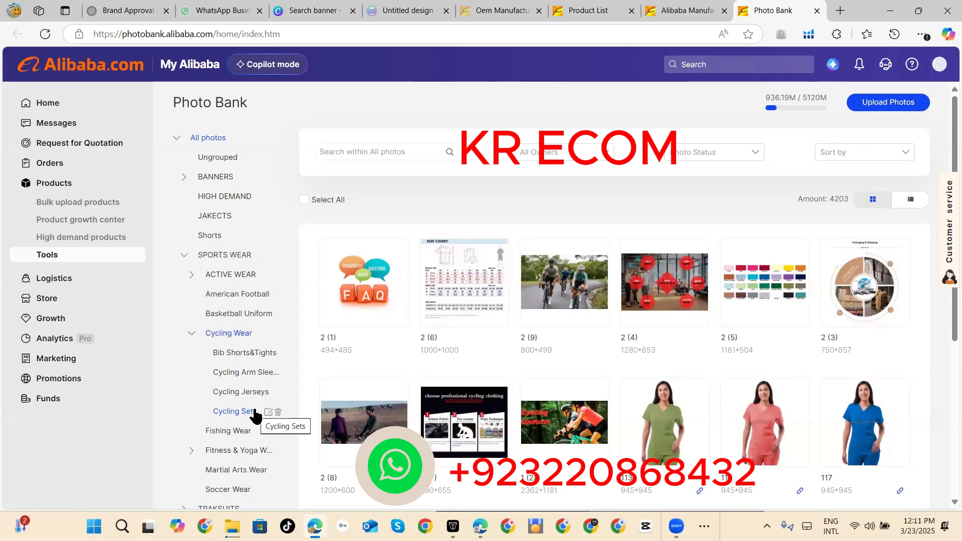
pyautogui.click(233, 411)
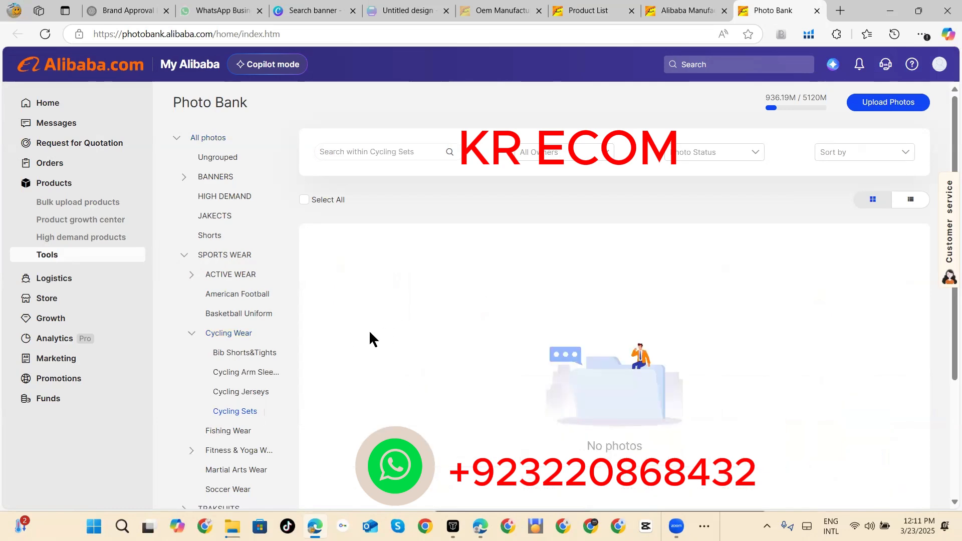
# Step: Upload the JPG images 1 to 6 from Downloads to the Cycling Sets group with a framed watermark in the middle
pyautogui.click(888, 104)
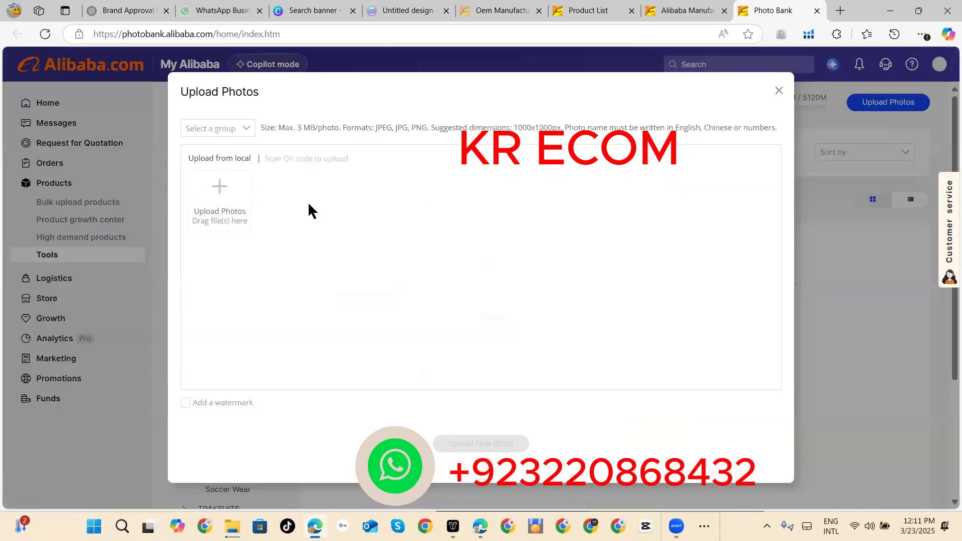
pyautogui.click(233, 186)
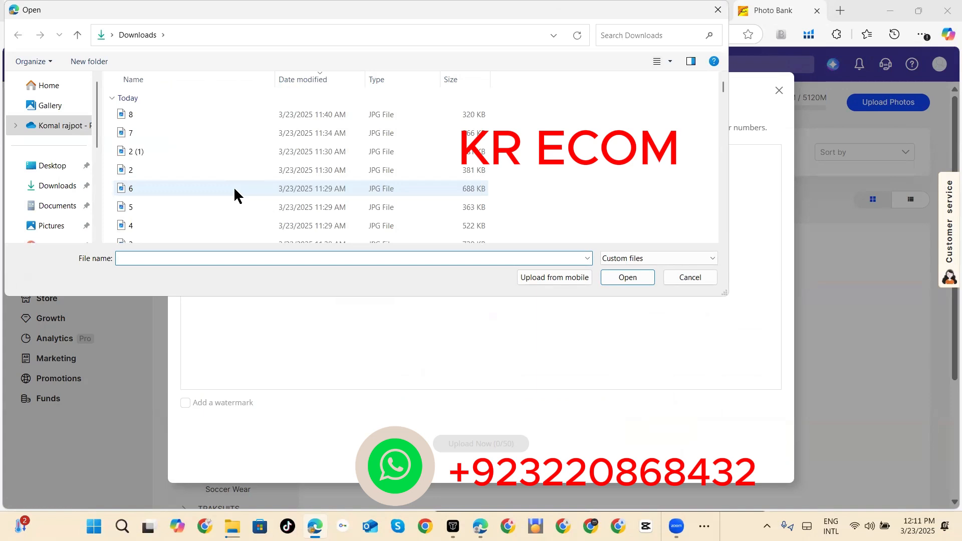
pyautogui.click(58, 188)
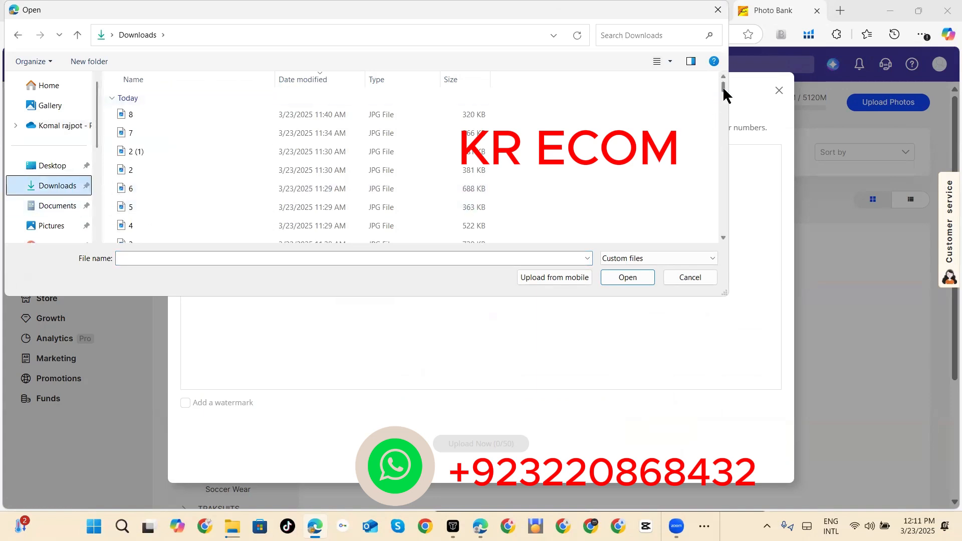
pyautogui.moveTo(723, 90); pyautogui.dragTo(724, 88)
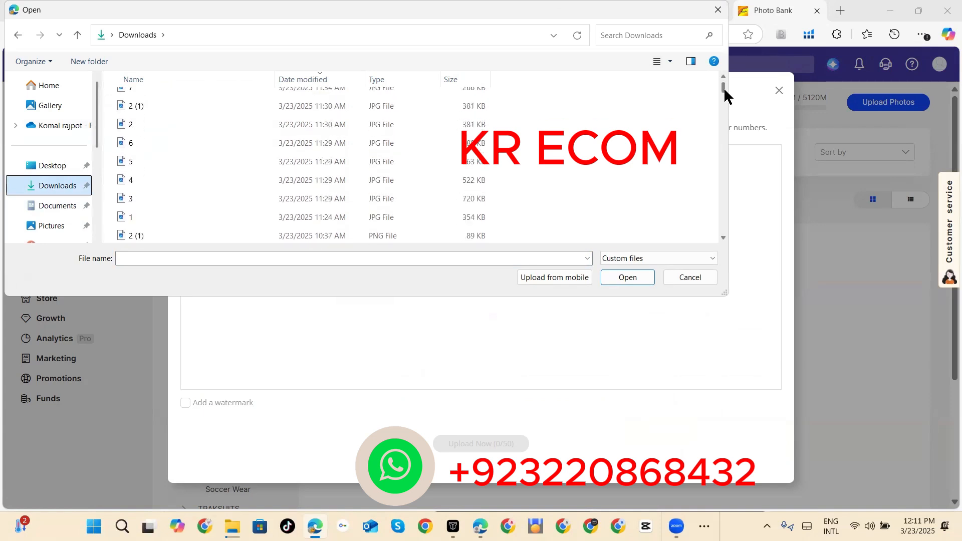
pyautogui.click(228, 213)
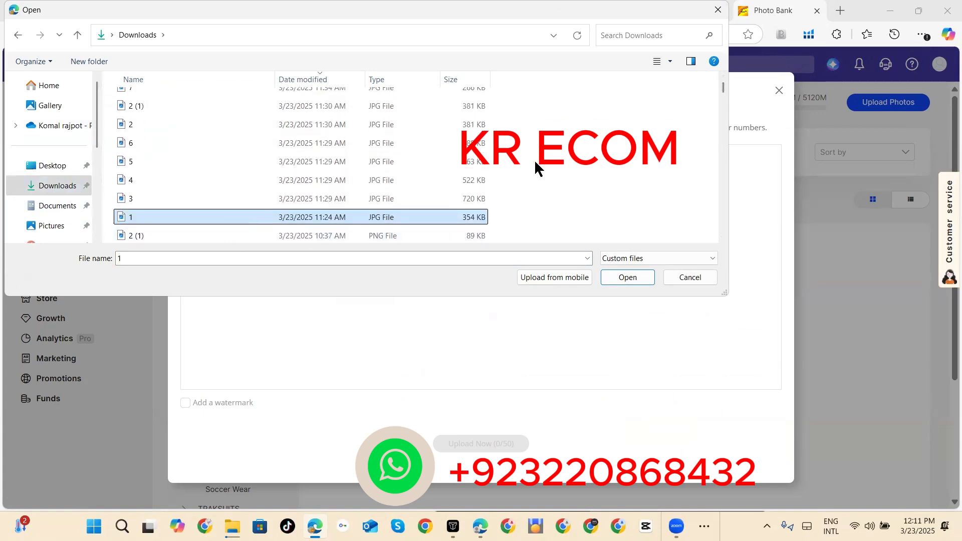
pyautogui.moveTo(503, 221); pyautogui.dragTo(483, 122)
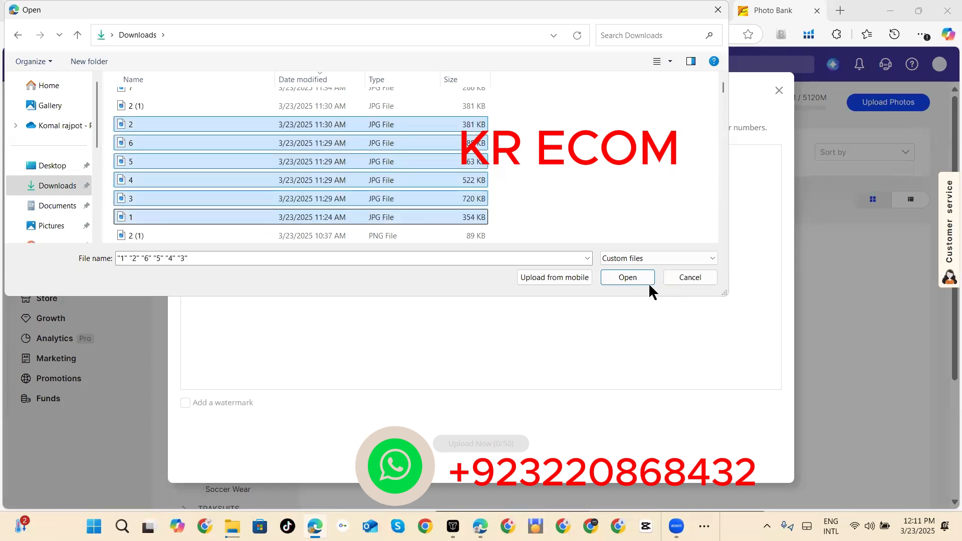
pyautogui.click(637, 275)
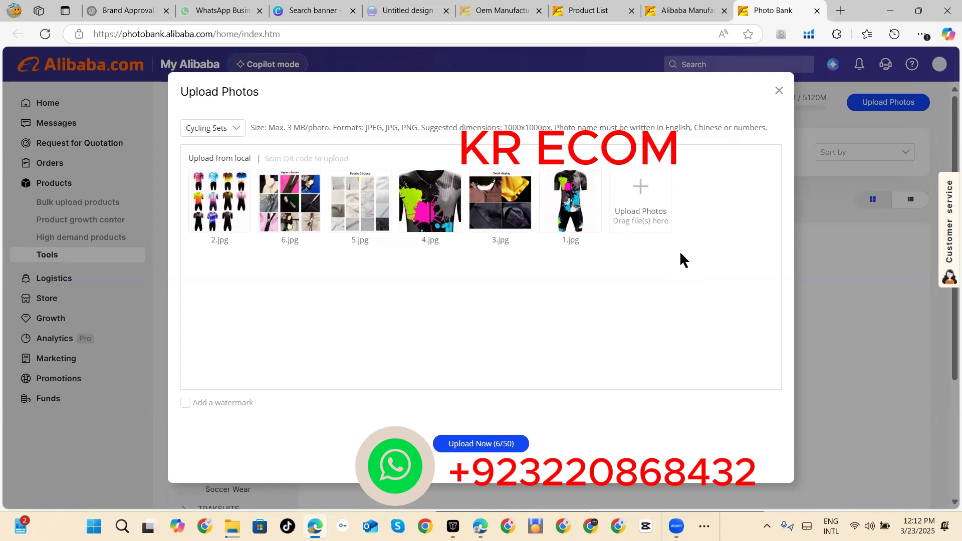
pyautogui.click(185, 403)
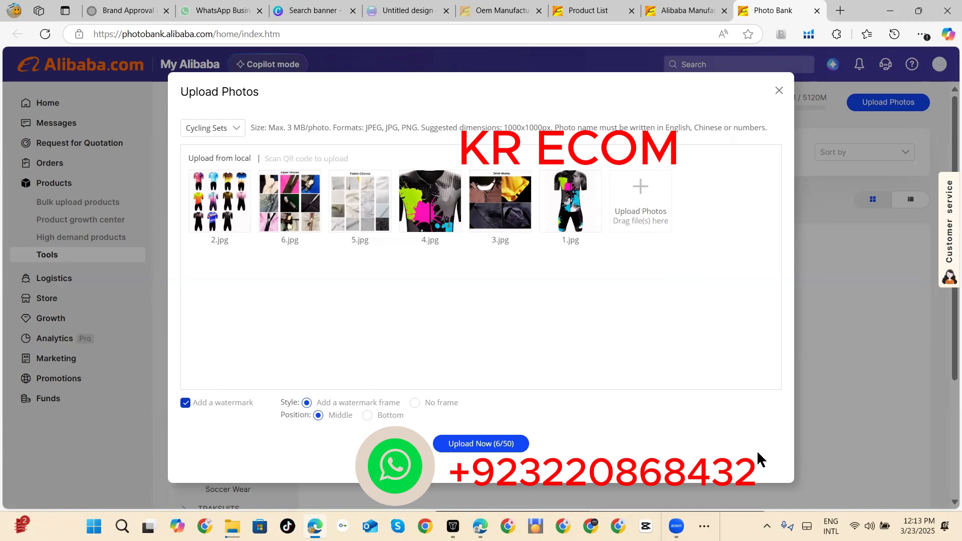
pyautogui.click(504, 446)
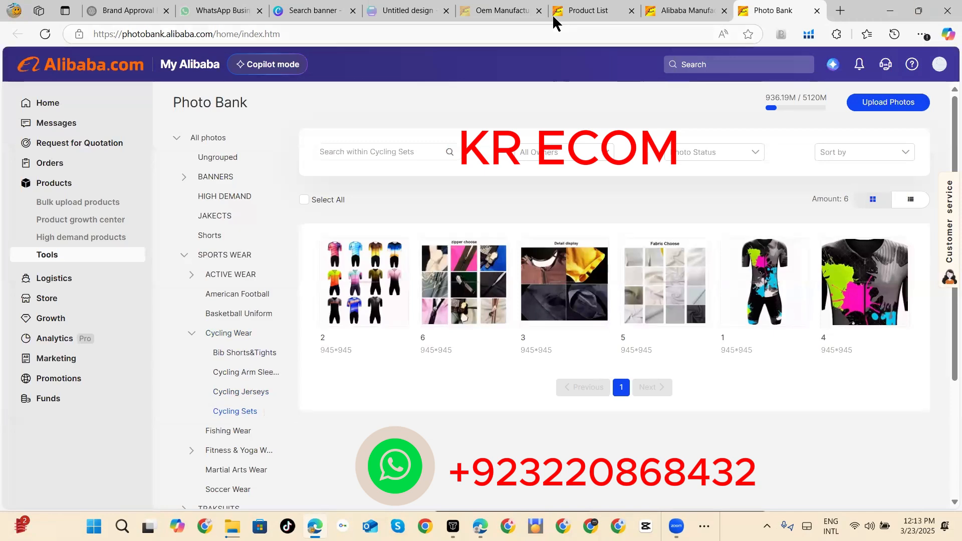
# Step: Return to the listing's online image selection and open the Cycling Sets group under SPORTS WEAR > Cycling Wear
pyautogui.click(692, 11)
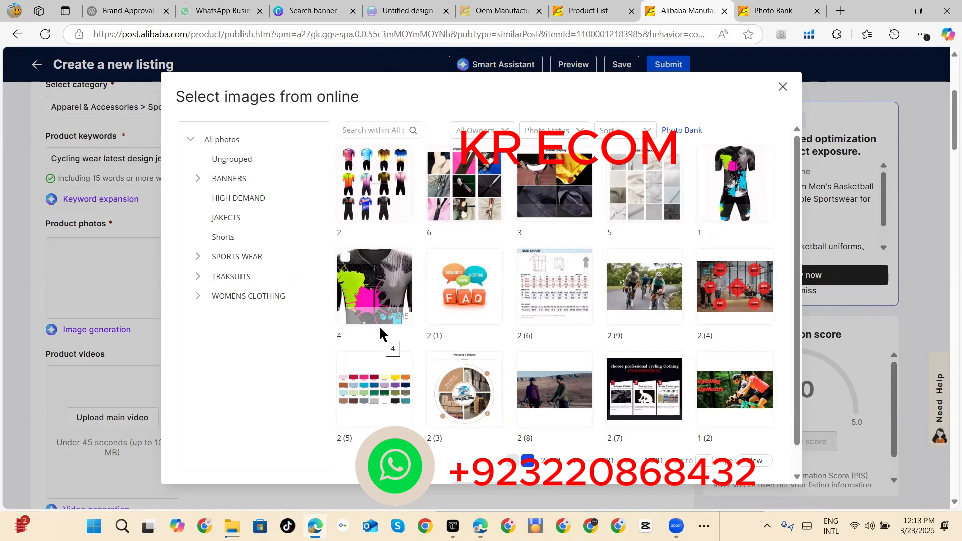
pyautogui.click(197, 257)
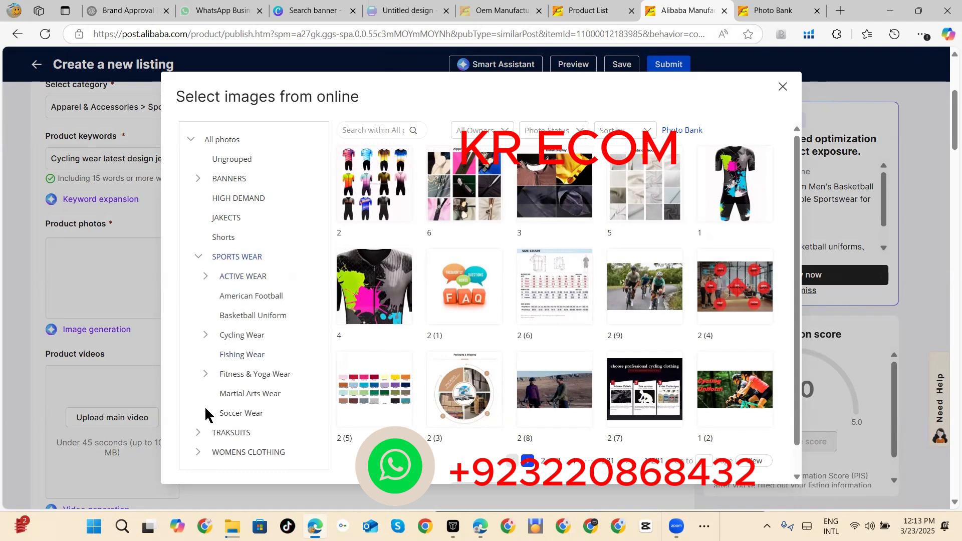
pyautogui.click(206, 335)
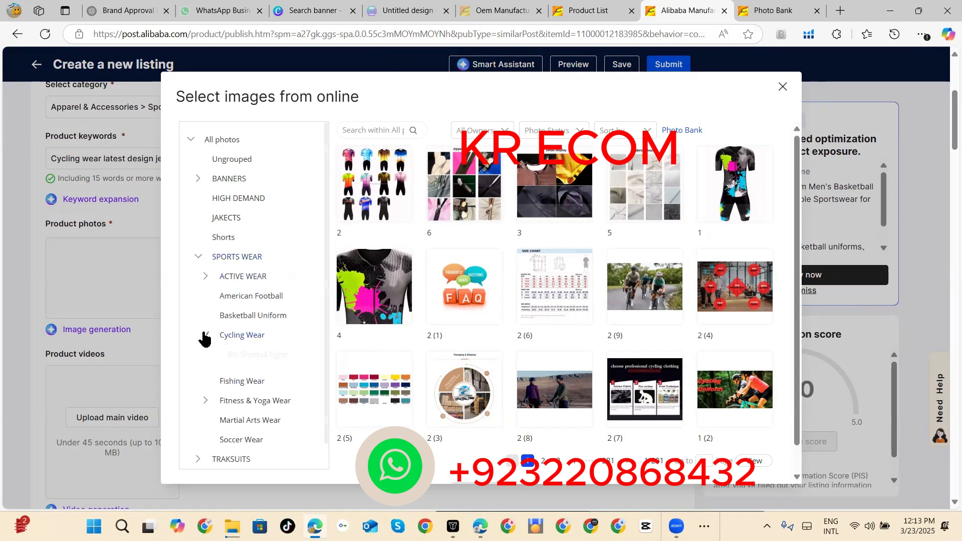
pyautogui.click(246, 414)
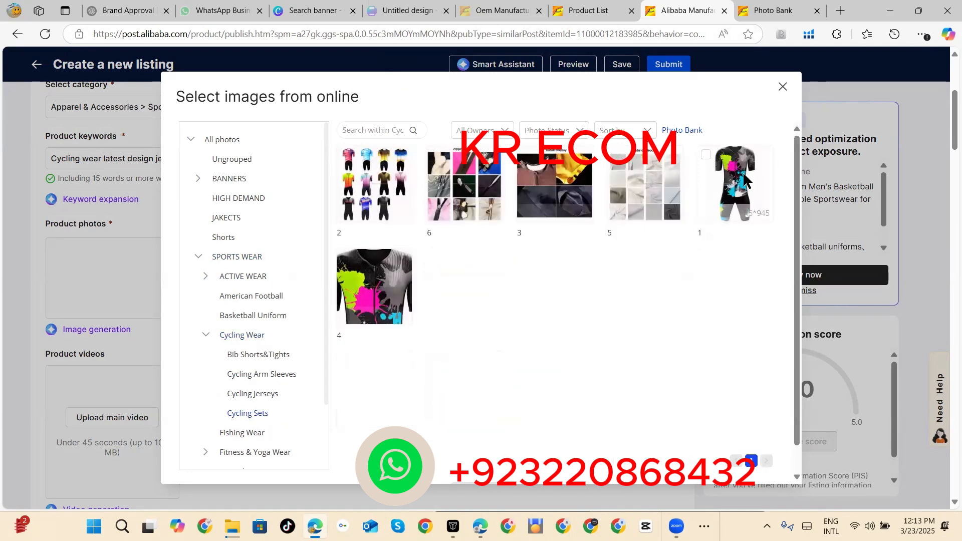
# Step: Add the Cycling Sets images 1, 4, 5, 3, 6 and 2, in that order, as the product photos
pyautogui.click(706, 156)
pyautogui.click(344, 259)
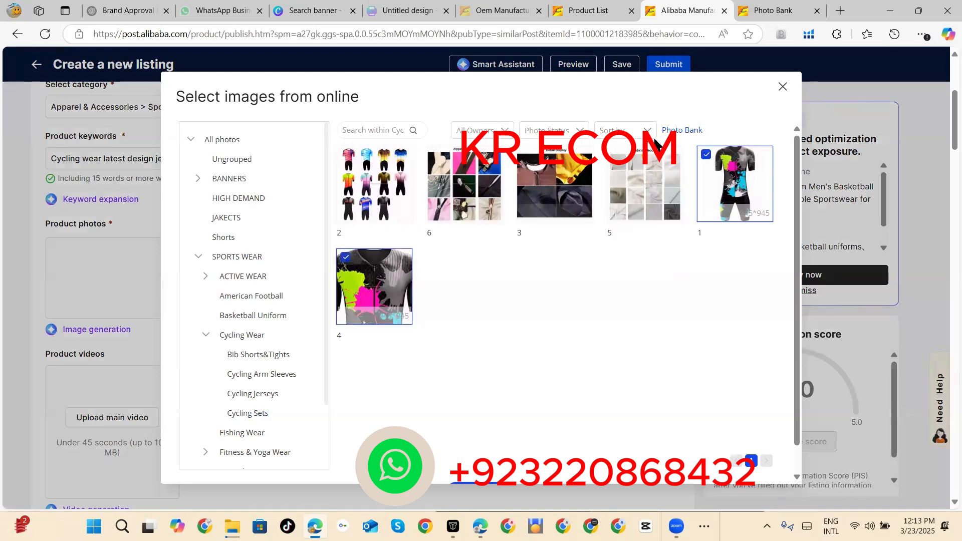
pyautogui.click(616, 154)
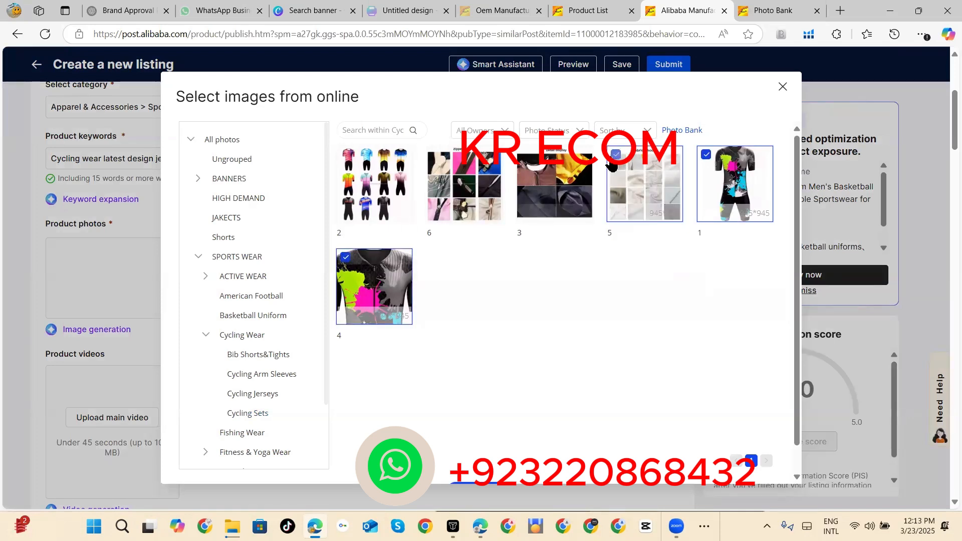
pyautogui.click(529, 165)
pyautogui.click(435, 164)
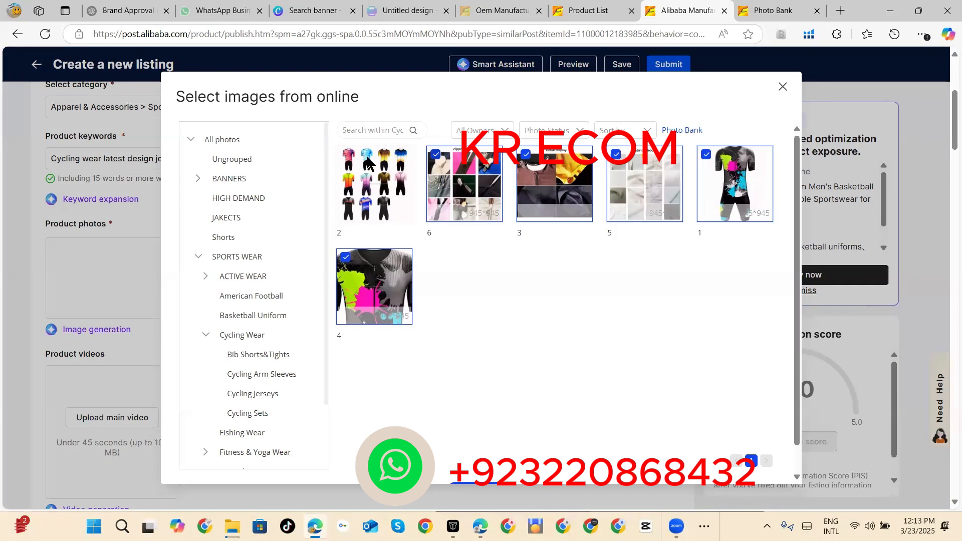
pyautogui.click(346, 155)
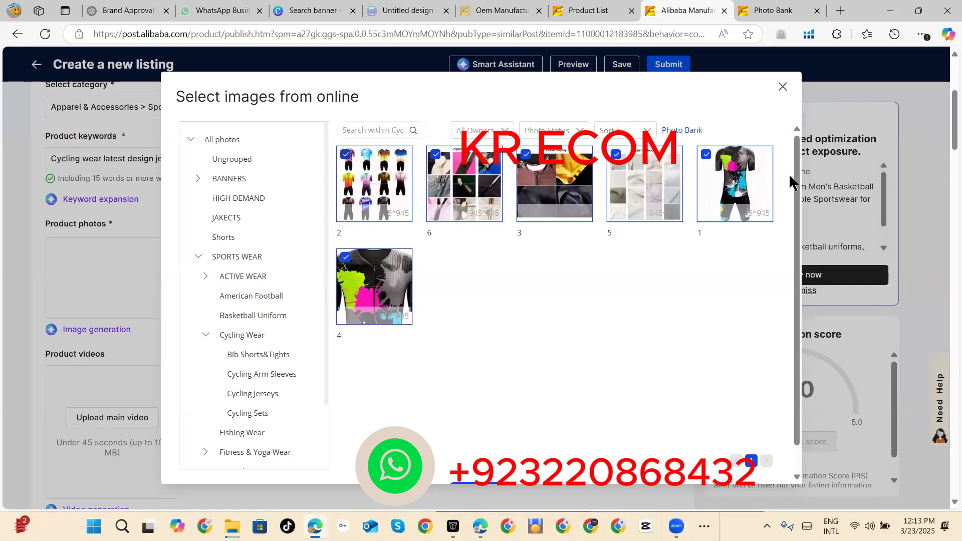
pyautogui.scroll(-1, 643, 387)
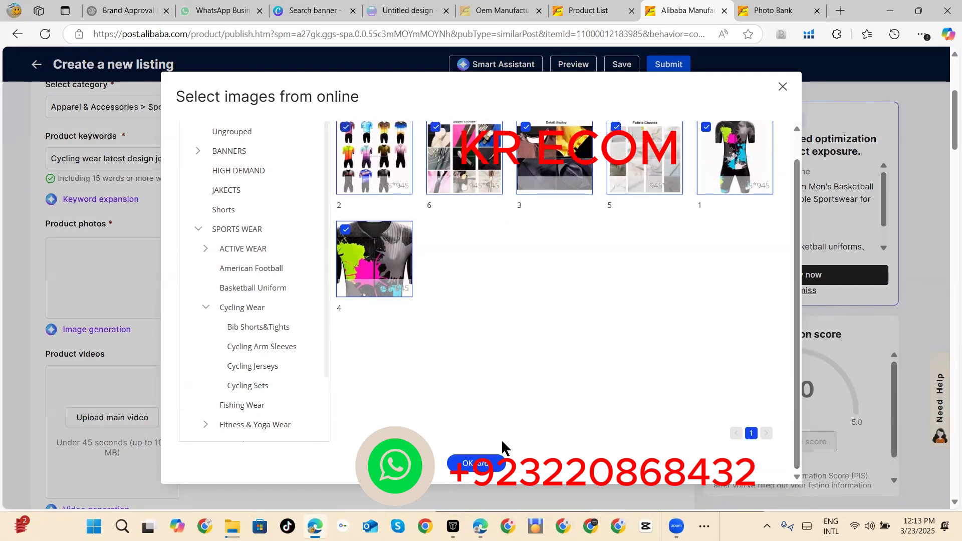
pyautogui.click(492, 456)
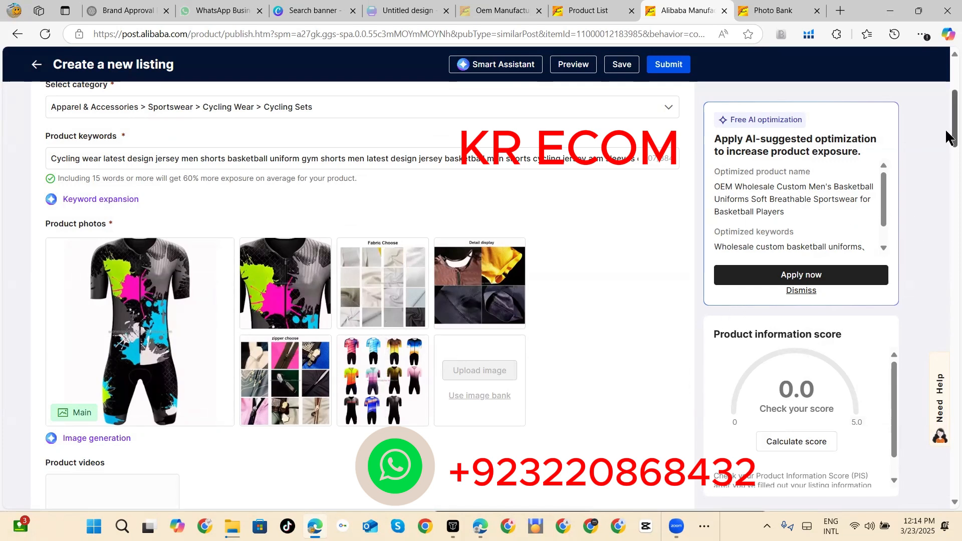
# Step: Calculate the listing's product information score
pyautogui.moveTo(946, 125)
pyautogui.mouseDown()
pyautogui.moveTo(946, 160)
pyautogui.moveTo(946, 139)
pyautogui.mouseUp()
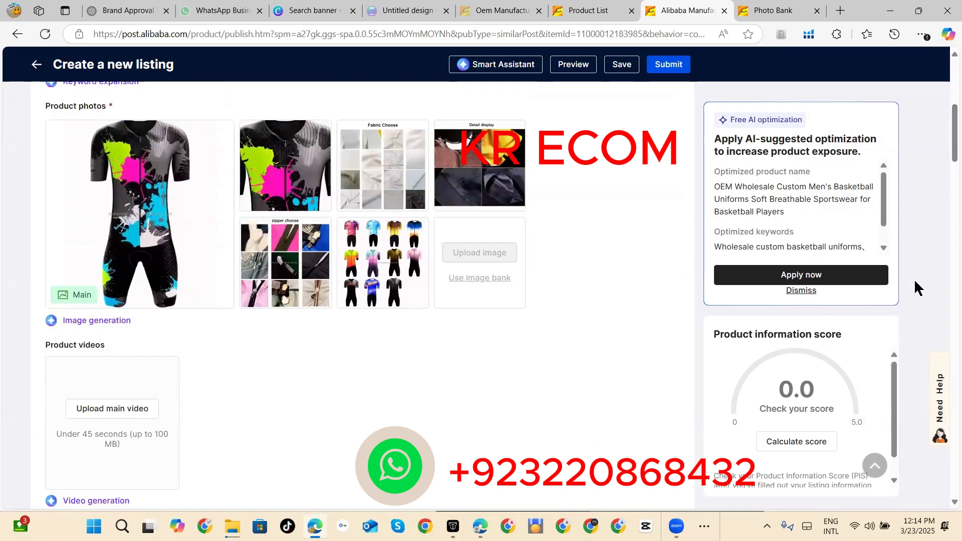
pyautogui.scroll(-1, 915, 281)
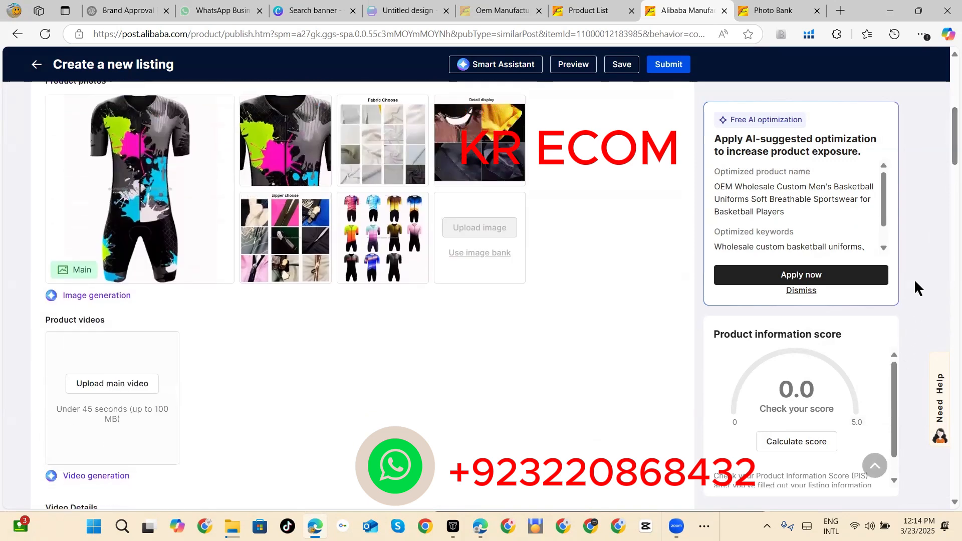
pyautogui.click(781, 441)
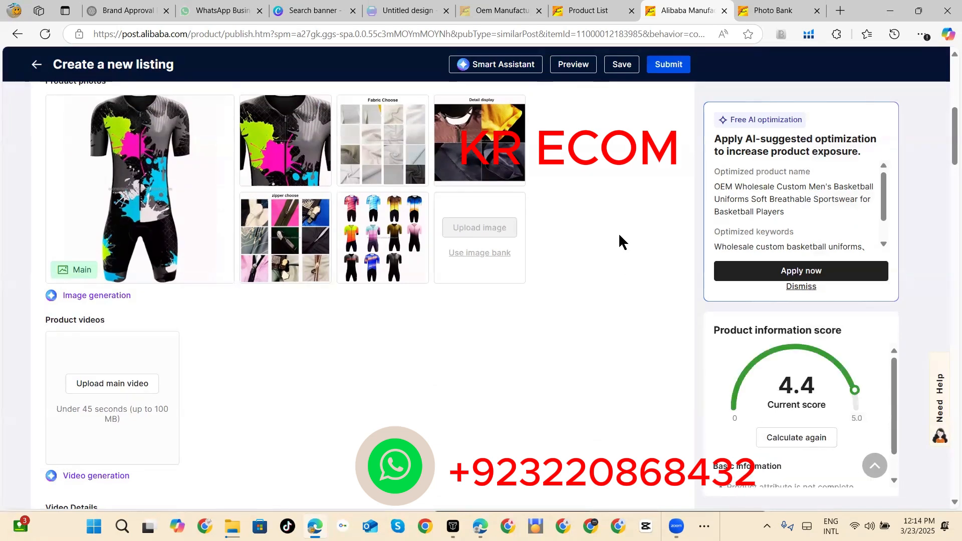
# Step: Set the product group to Sports Wear > Cycling Jerseys
pyautogui.scroll(-6, 620, 236)
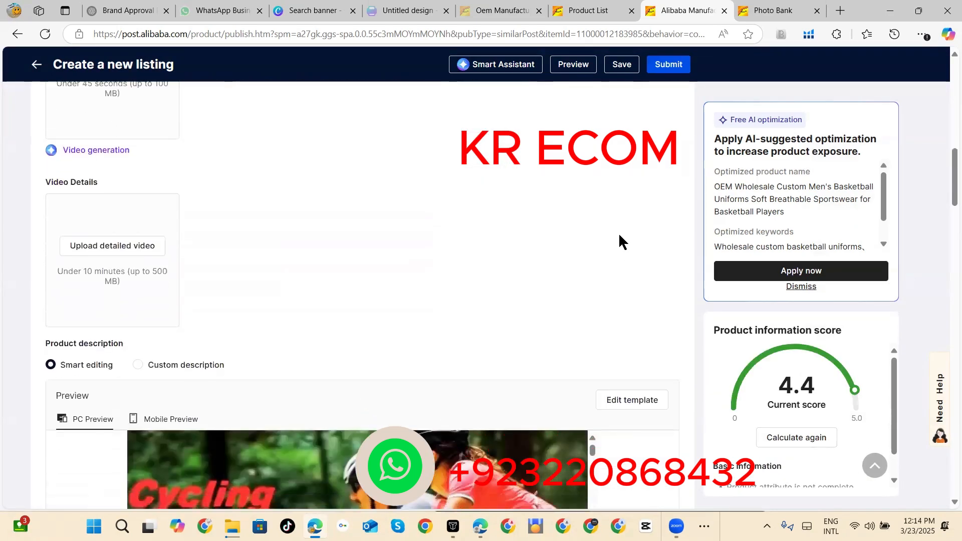
pyautogui.scroll(-4, 620, 236)
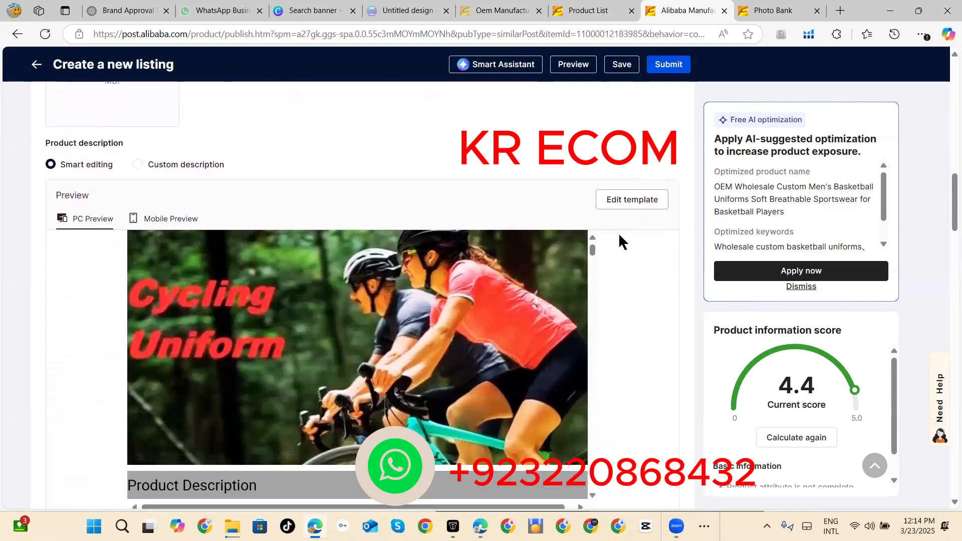
pyautogui.scroll(-1, 620, 241)
pyautogui.scroll(-2, 619, 241)
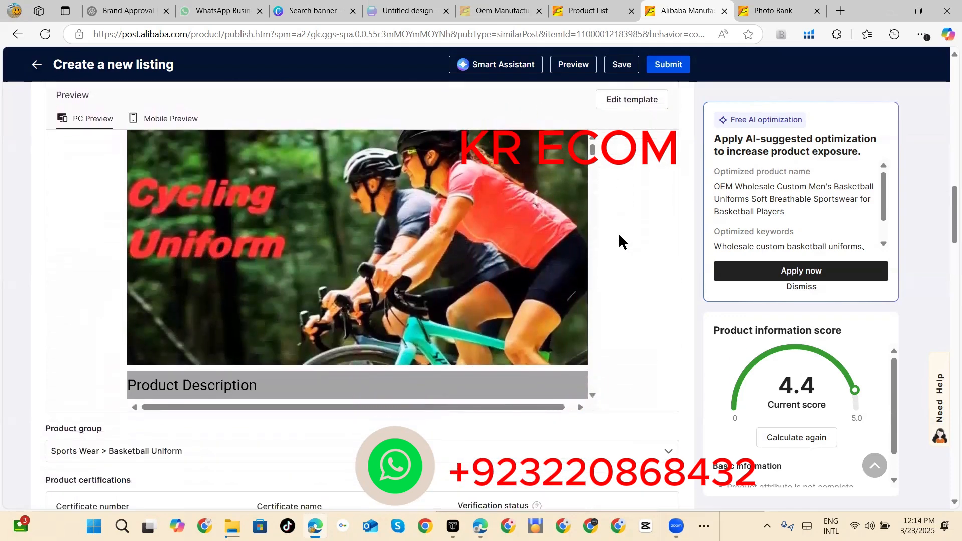
pyautogui.scroll(-1, 619, 242)
pyautogui.scroll(-6, 620, 241)
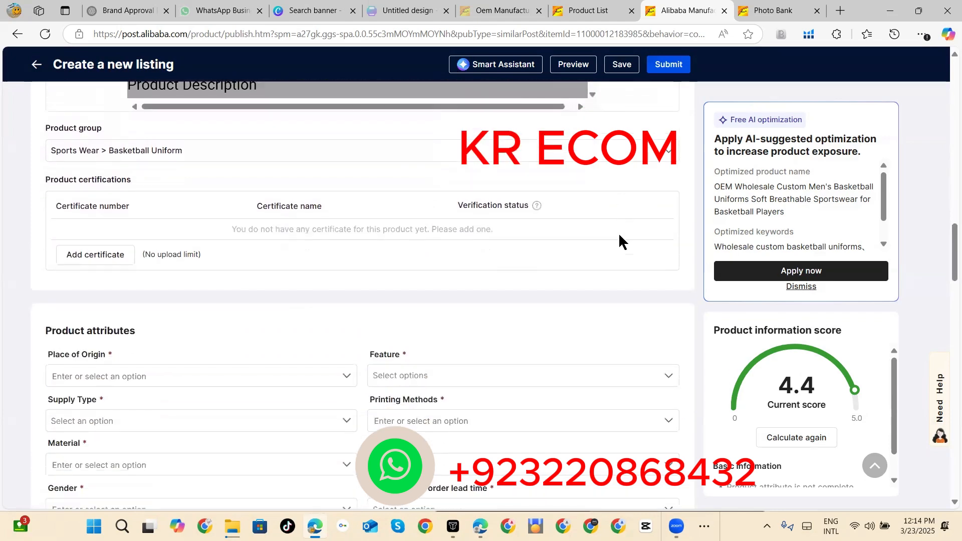
pyautogui.scroll(-1, 621, 242)
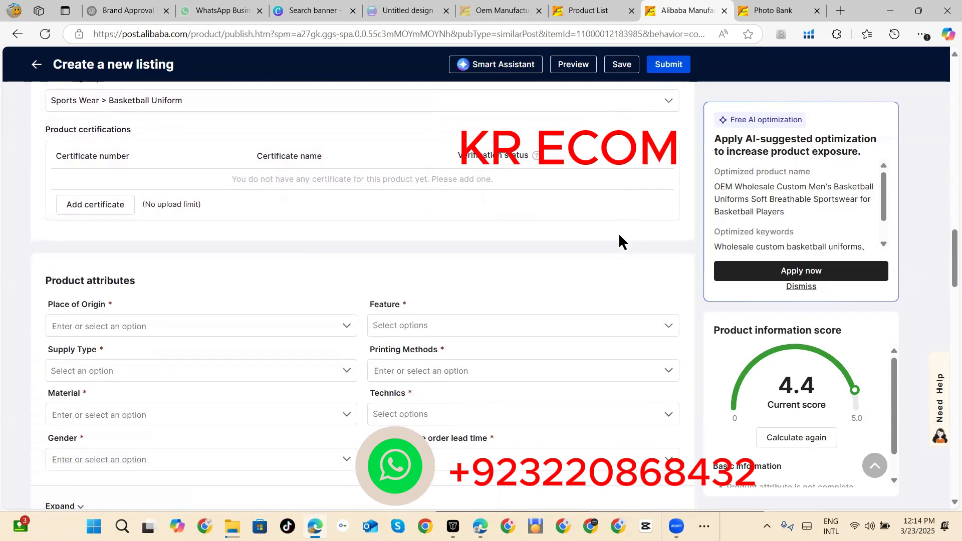
pyautogui.scroll(2, 621, 242)
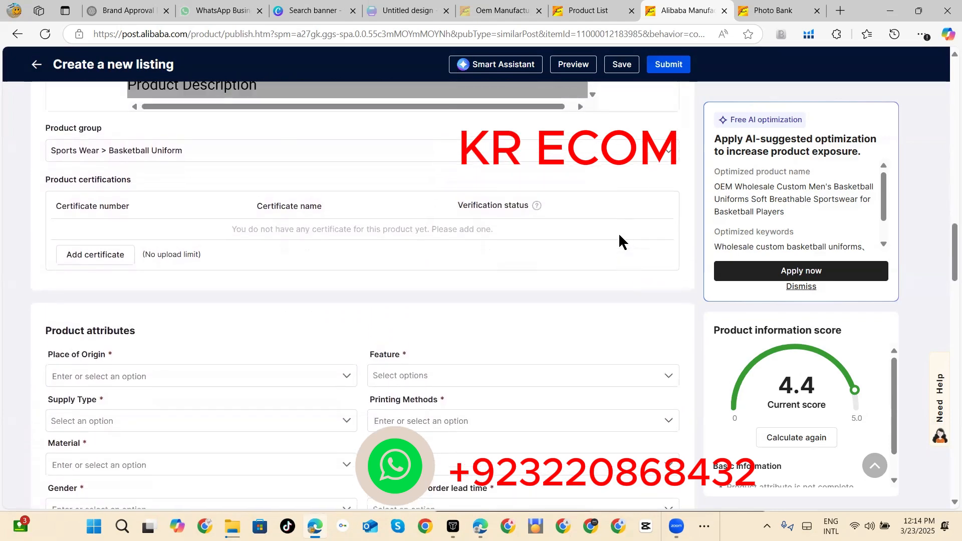
pyautogui.click(609, 150)
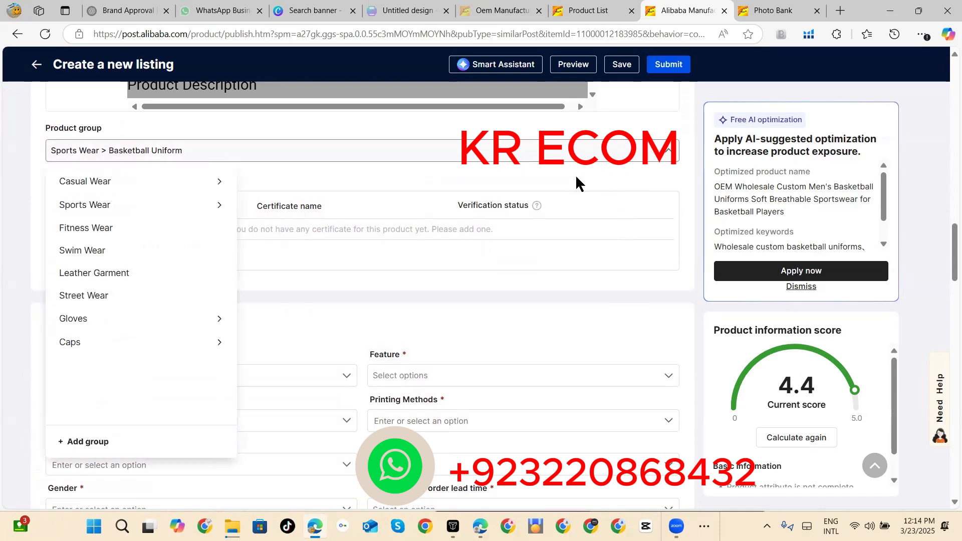
pyautogui.click(219, 205)
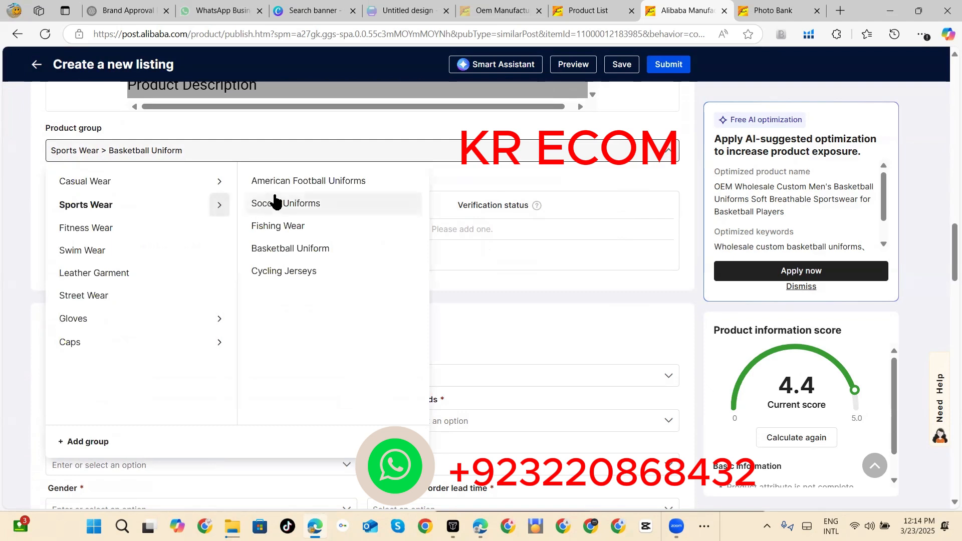
pyautogui.click(281, 273)
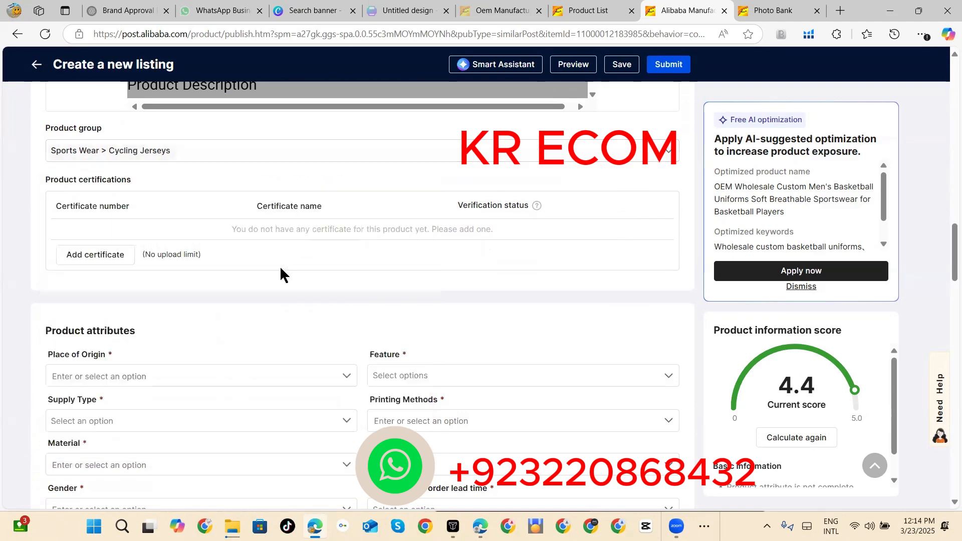
# Step: Change the product group to the main Sports Wear group without a subgroup
pyautogui.click(199, 152)
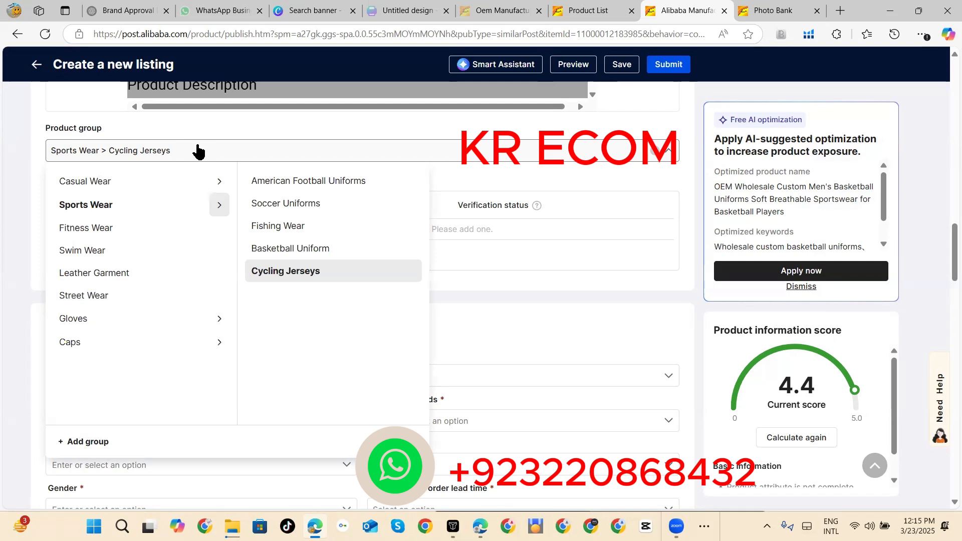
pyautogui.click(100, 205)
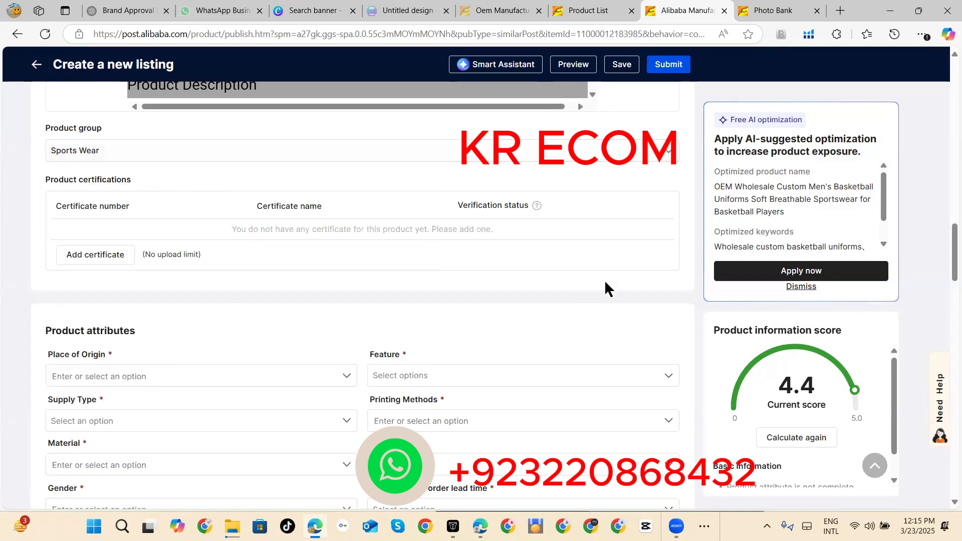
pyautogui.scroll(-3, 605, 283)
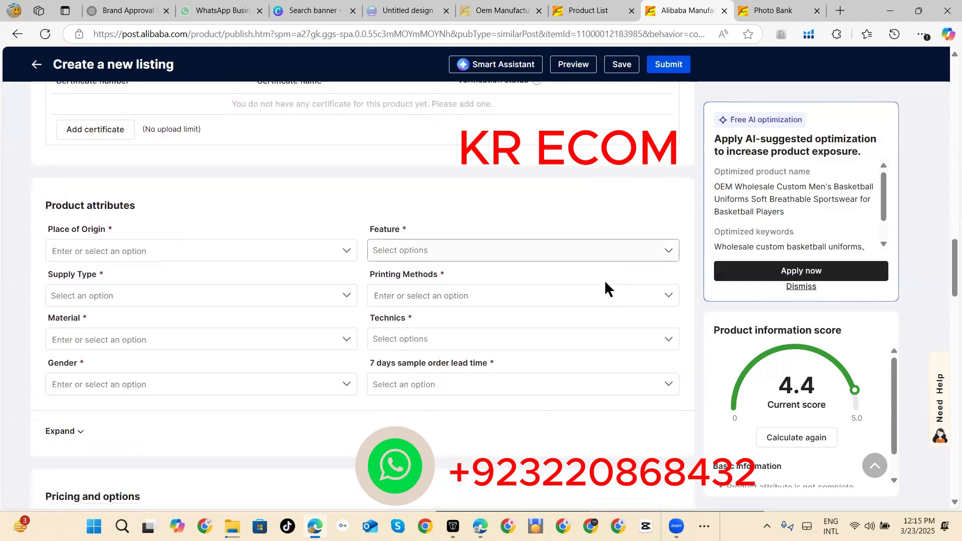
pyautogui.scroll(-2, 605, 280)
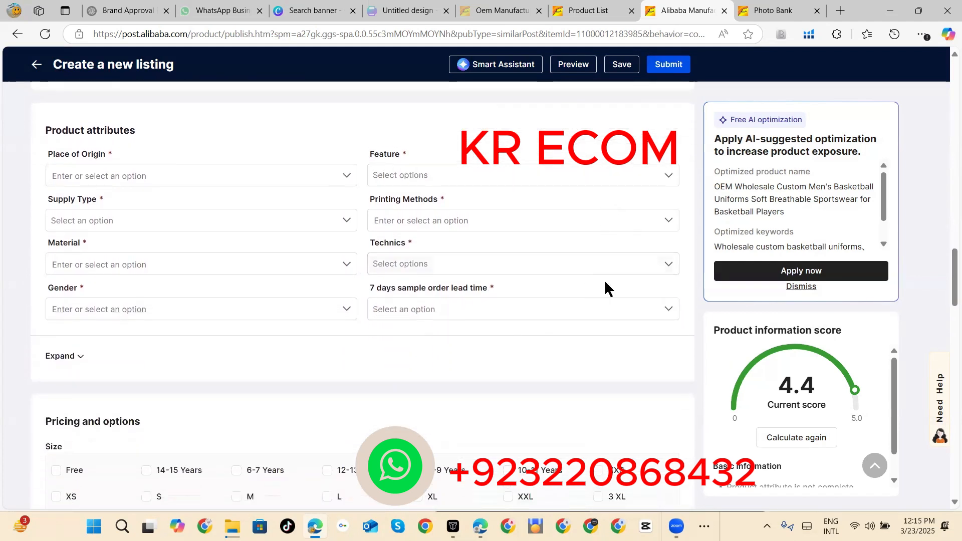
# Step: Set the product's place of origin to Pakistan
pyautogui.click(345, 181)
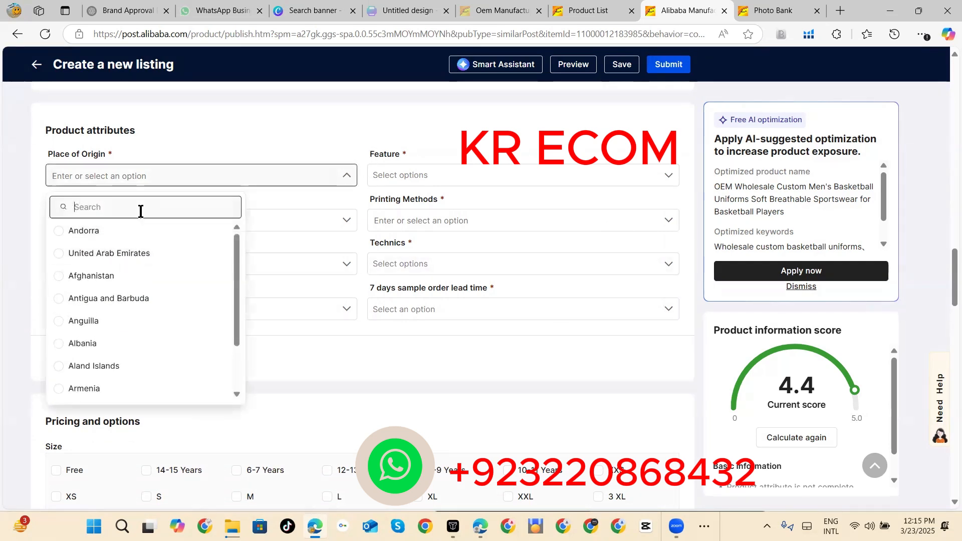
pyautogui.write('pakista')
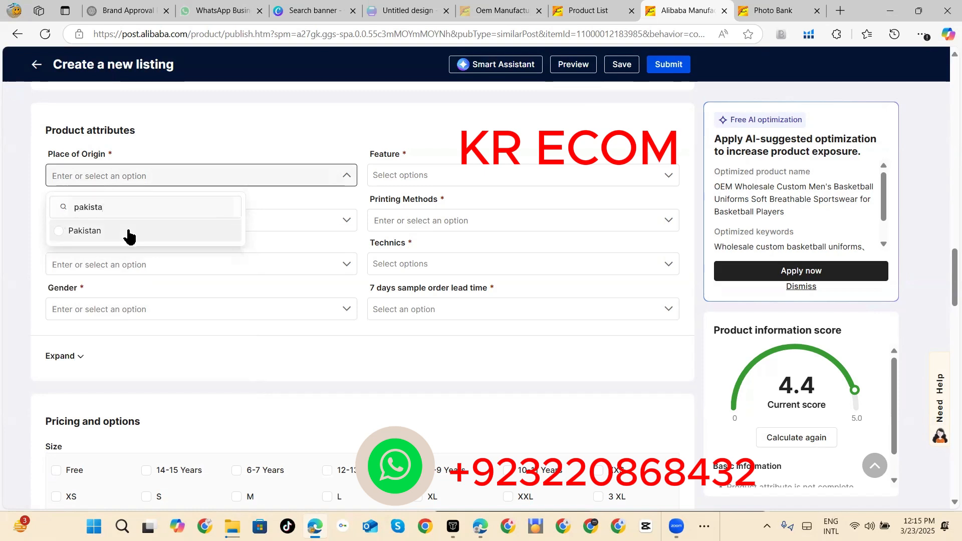
pyautogui.click(129, 231)
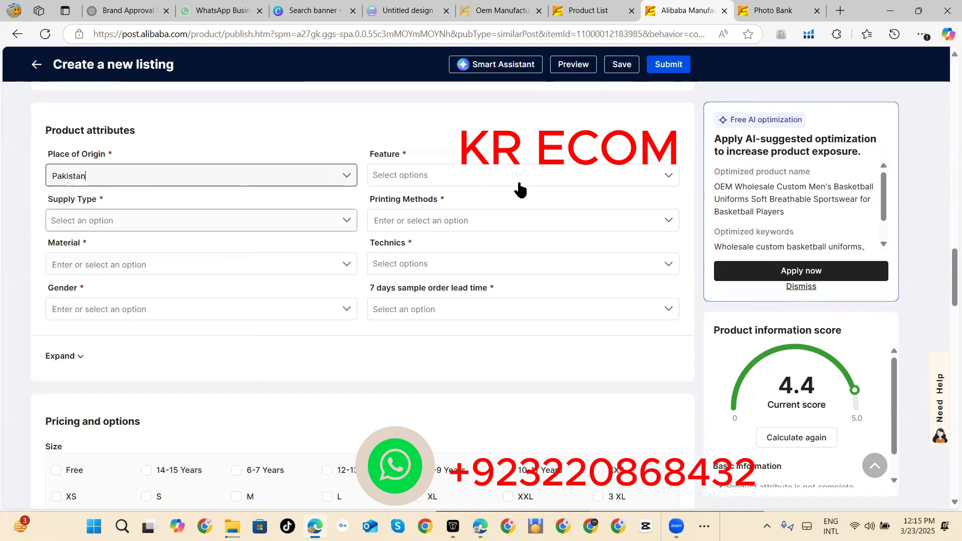
# Step: Select Breathable, Eco-Friendly, Quick Dry, Windproof, Anti-Bacterial and Anti-UV as the product features
pyautogui.click(556, 174)
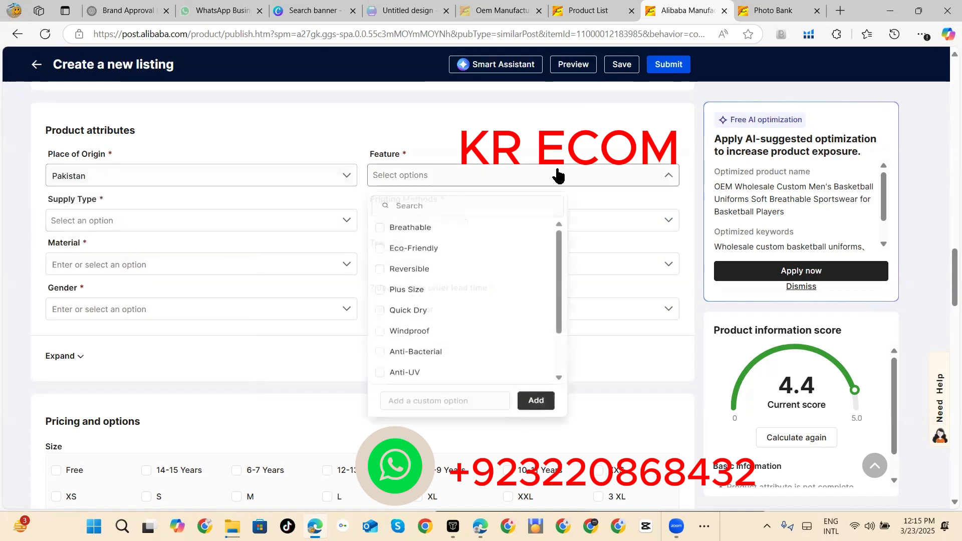
pyautogui.click(445, 232)
pyautogui.click(436, 259)
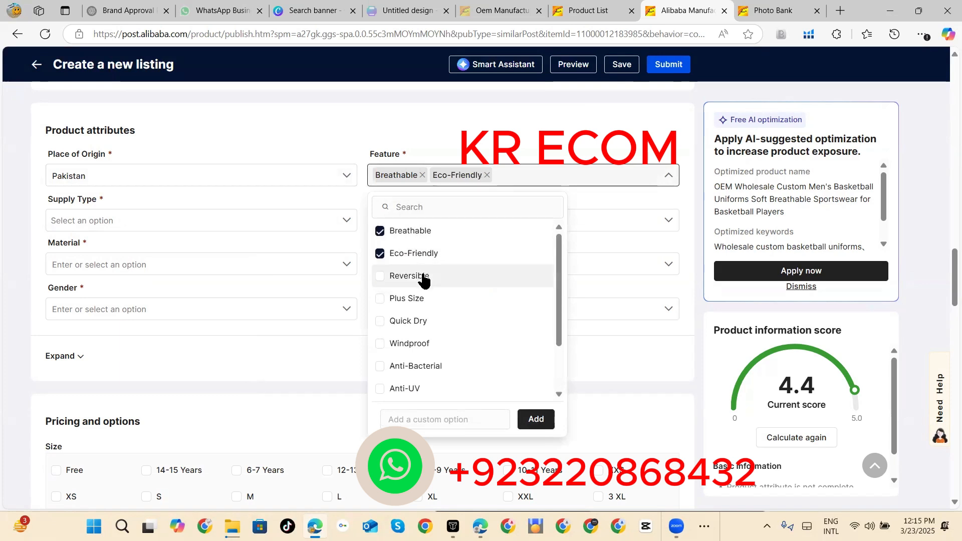
pyautogui.click(409, 323)
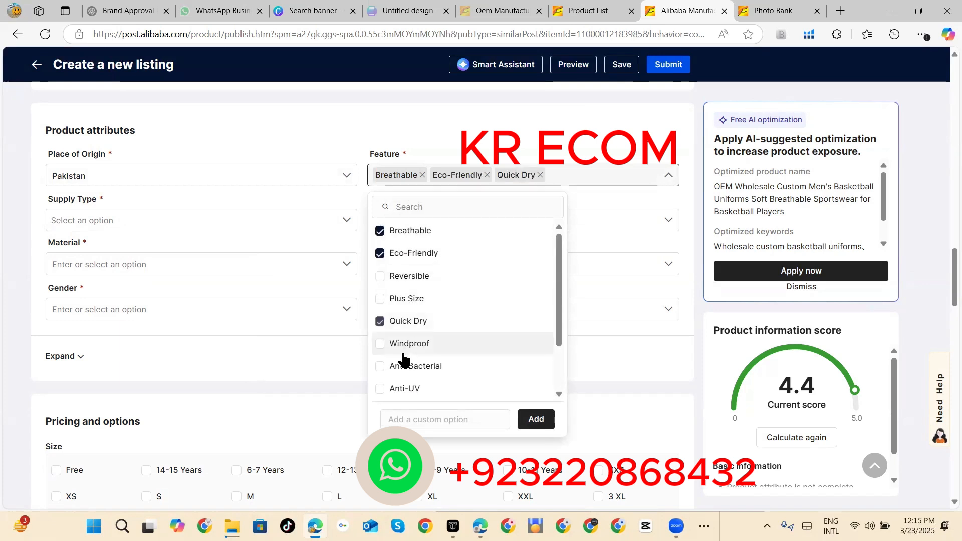
pyautogui.click(404, 347)
pyautogui.click(405, 368)
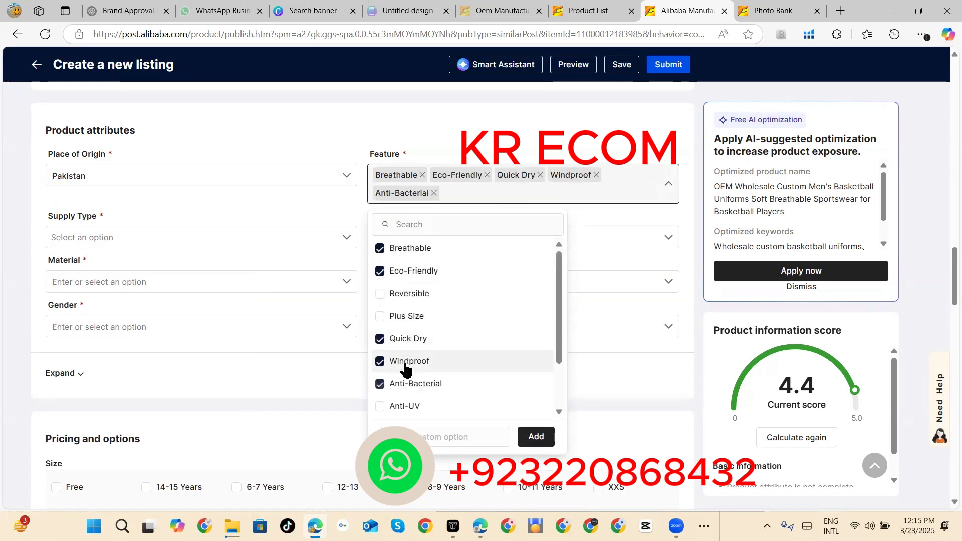
pyautogui.click(405, 407)
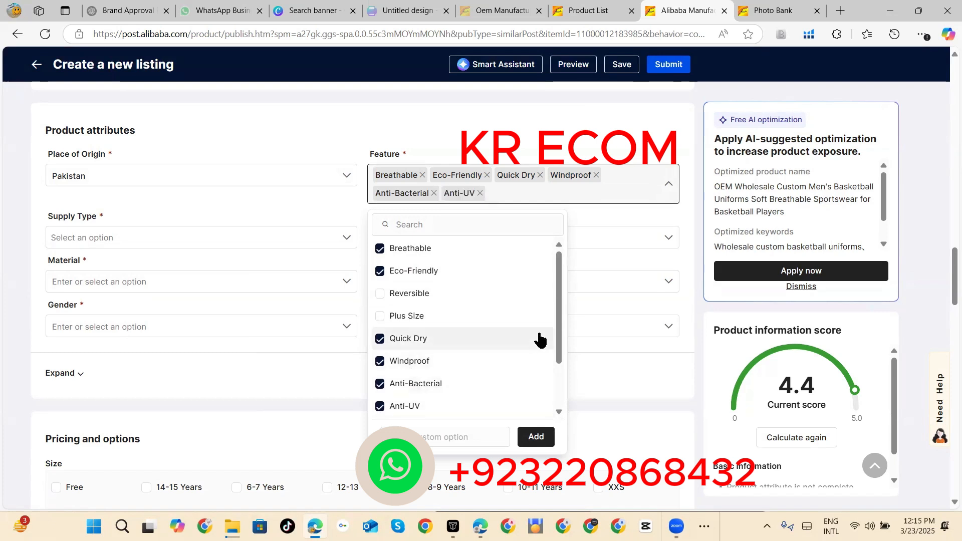
# Step: Add ACTIVE STRETCH, lightweight, Recyclable and Anti-Odor to the selected product features
pyautogui.scroll(-3, 560, 345)
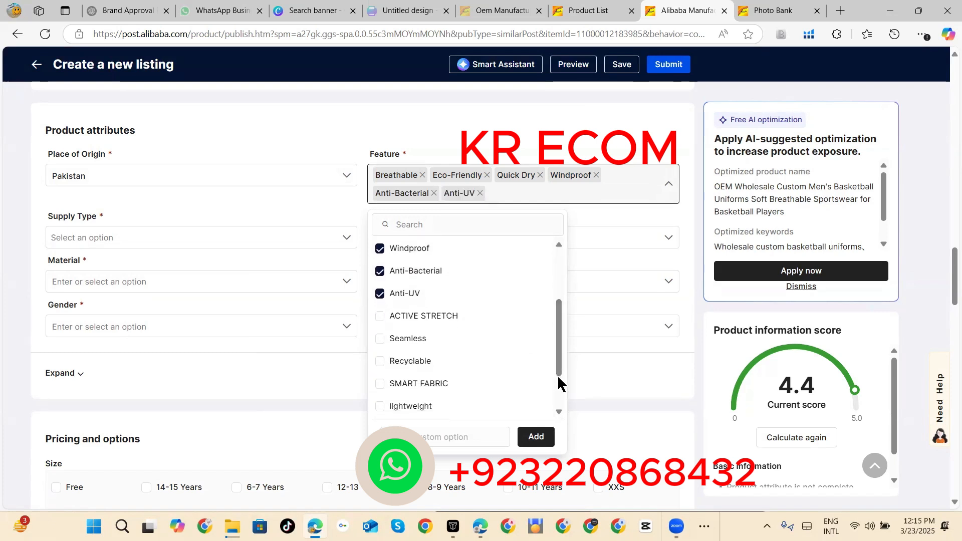
pyautogui.click(459, 317)
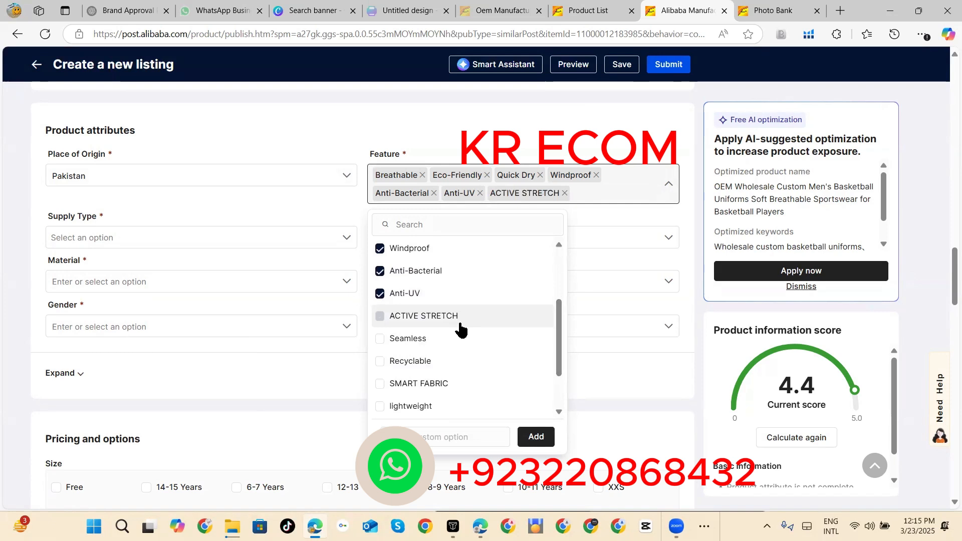
pyautogui.click(430, 407)
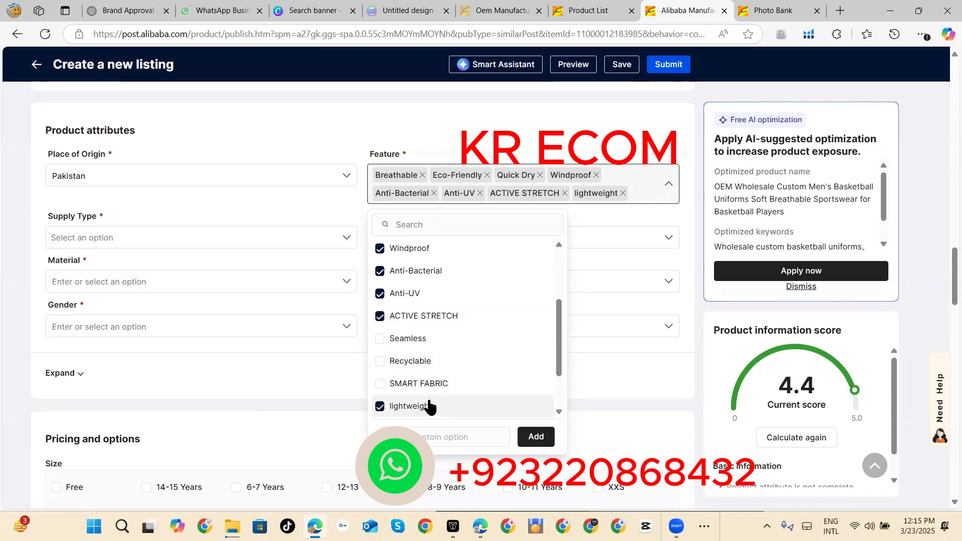
pyautogui.click(434, 362)
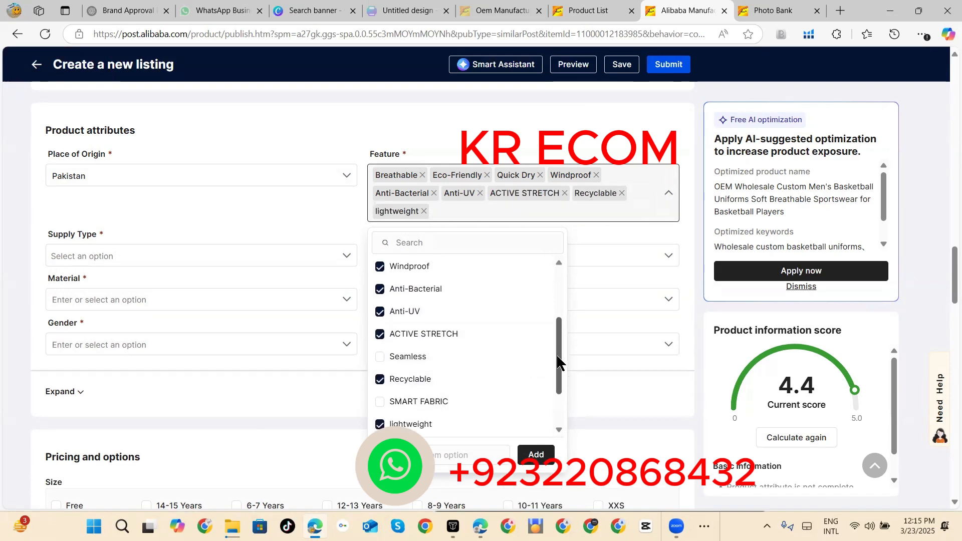
pyautogui.moveTo(557, 354); pyautogui.dragTo(562, 404)
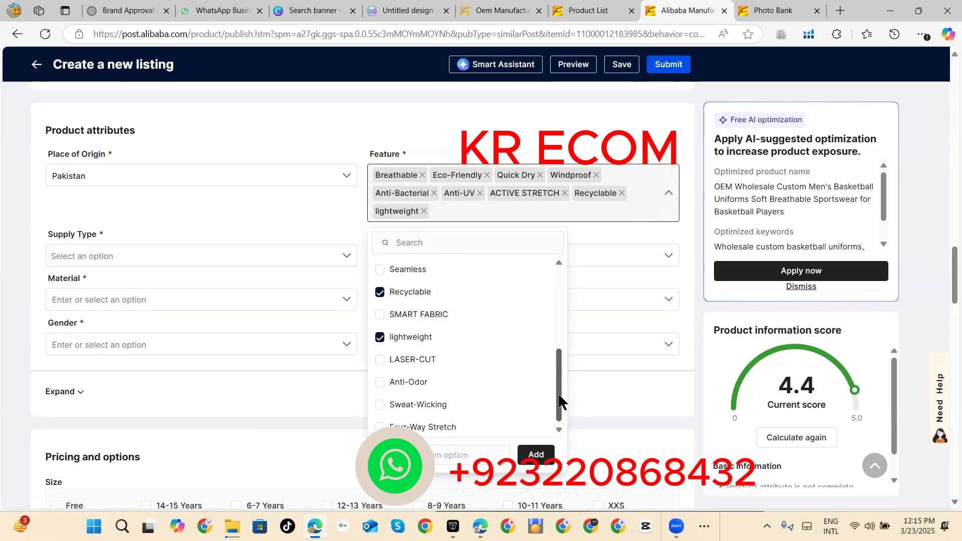
pyautogui.click(412, 382)
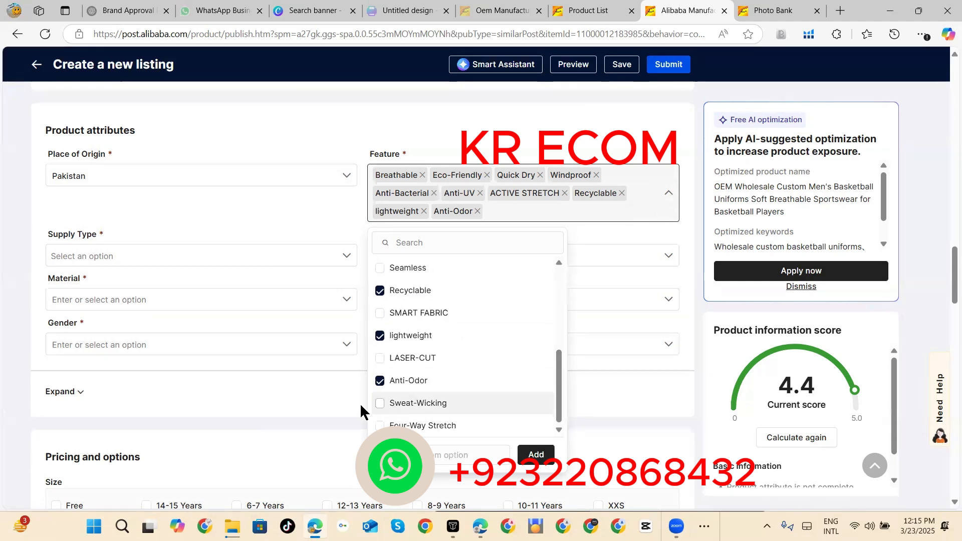
pyautogui.click(332, 405)
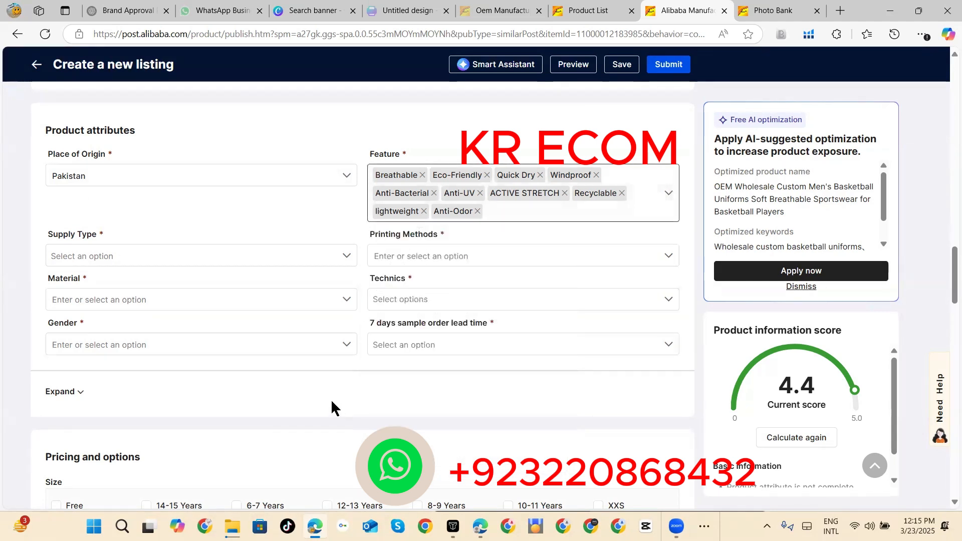
# Step: Set the supply type to OEM service and the printing method to Heat-transfer Printing
pyautogui.click(344, 255)
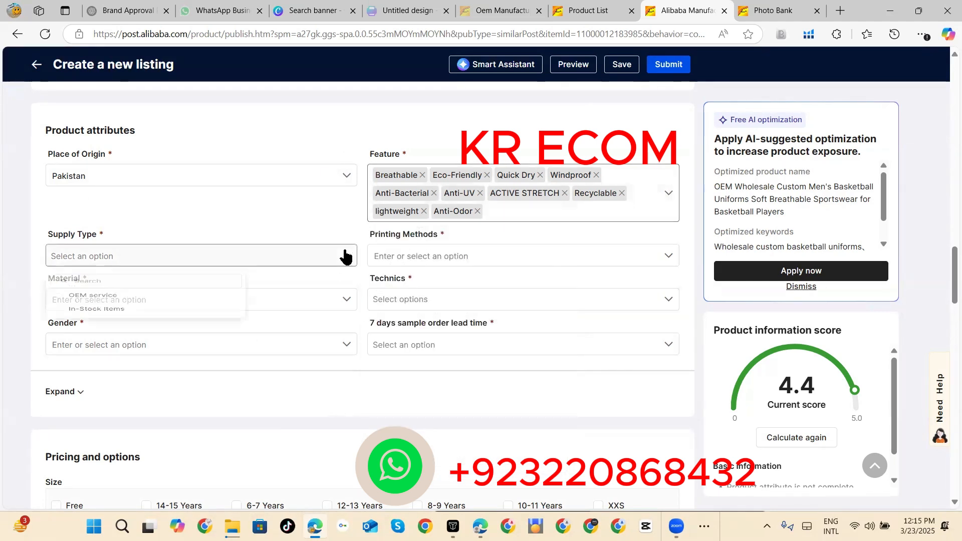
pyautogui.click(164, 313)
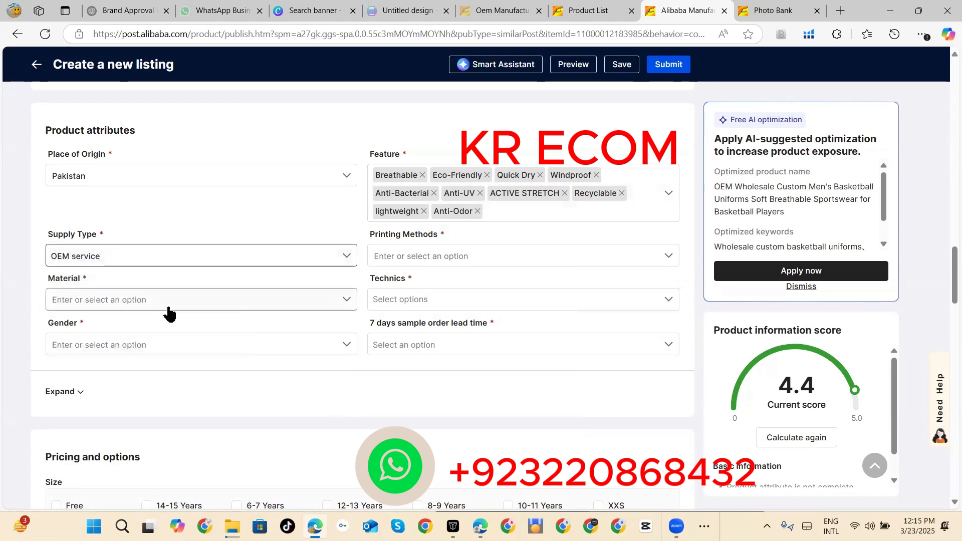
pyautogui.click(668, 261)
pyautogui.click(667, 262)
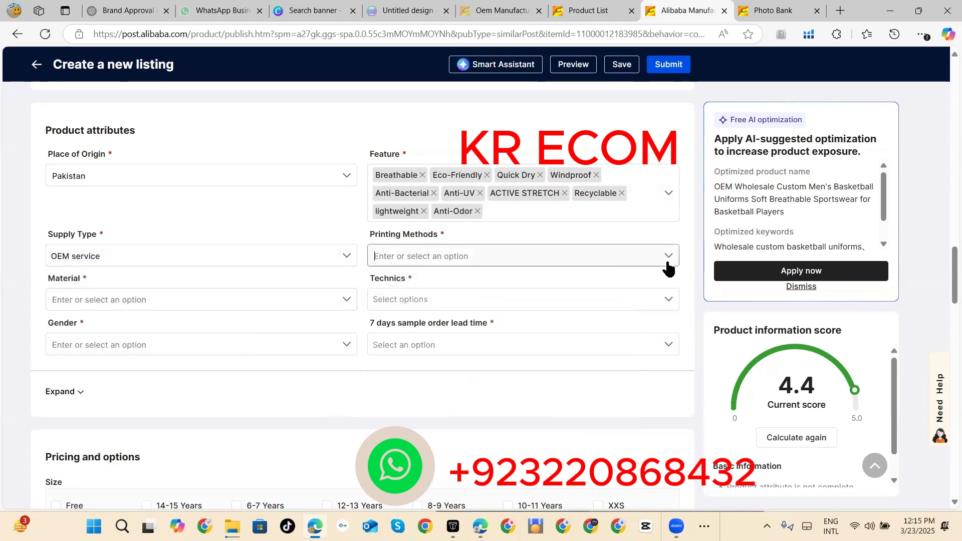
pyautogui.click(668, 262)
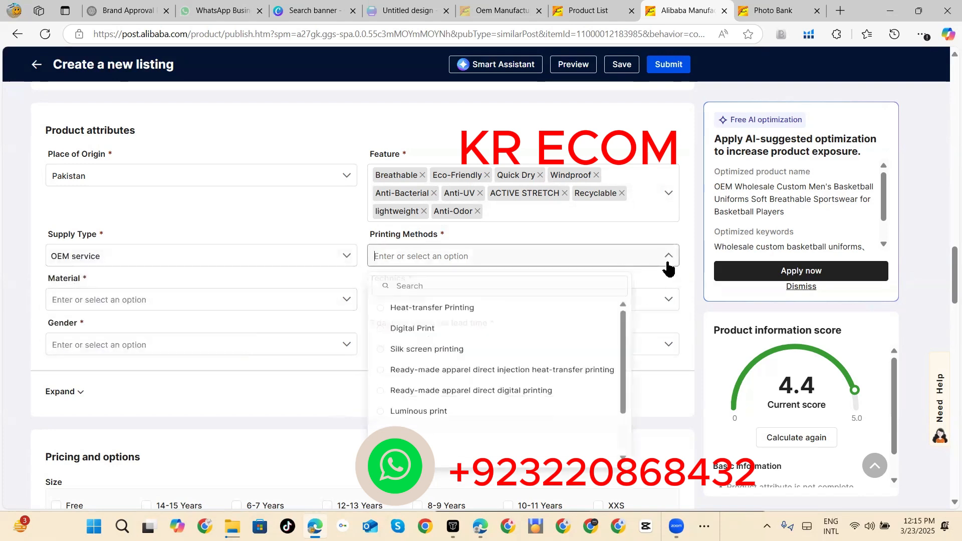
pyautogui.click(476, 312)
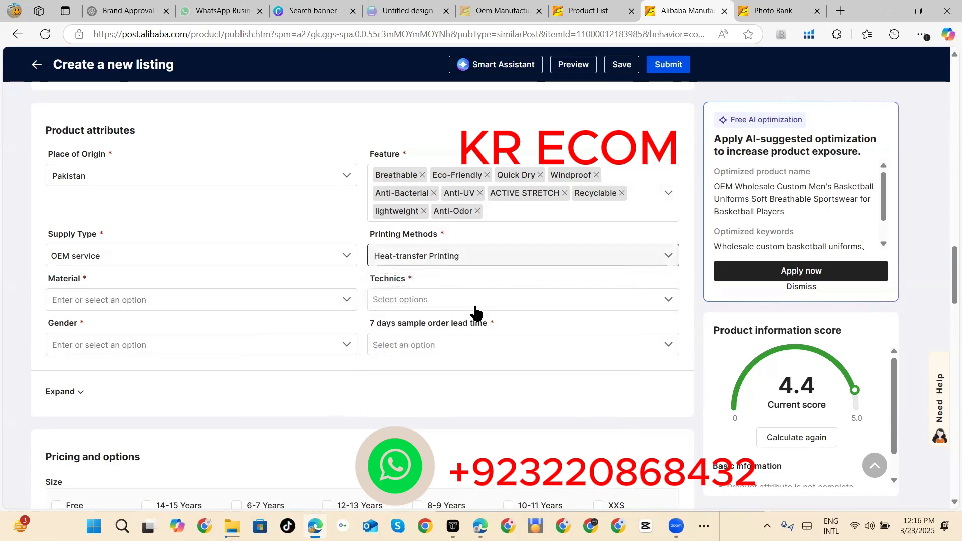
# Step: Set the material to 100% Polyester and select GARMENT DYED, Plain Dyed, printed, TIE DYED, YARN DYED, 3D embroidery and APPLIQUE as the technics
pyautogui.click(347, 300)
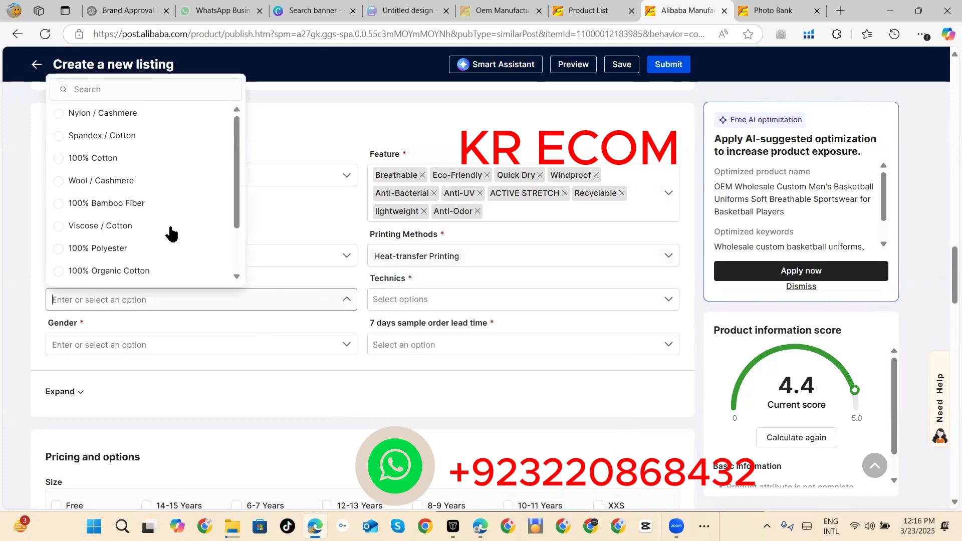
pyautogui.click(183, 250)
pyautogui.click(669, 302)
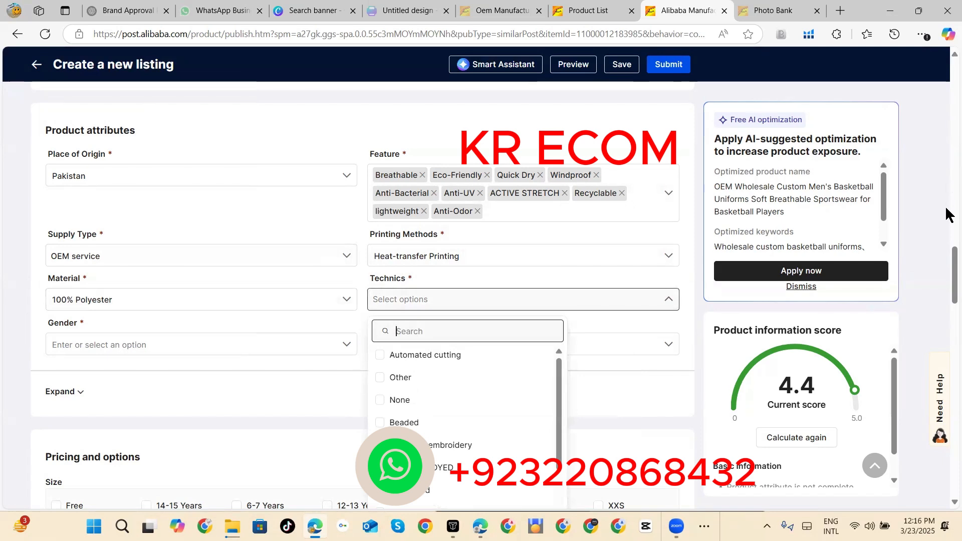
pyautogui.scroll(-3, 949, 266)
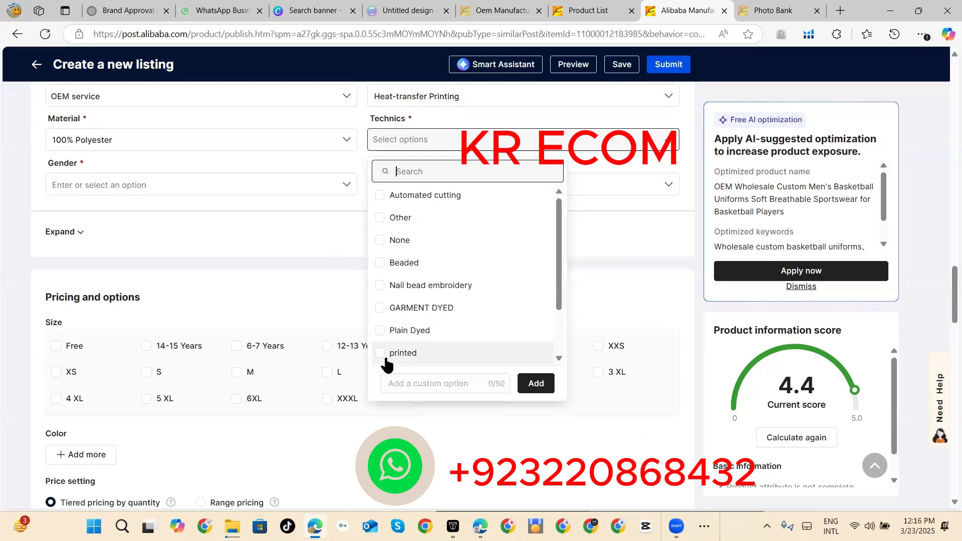
pyautogui.moveTo(559, 276); pyautogui.dragTo(559, 299)
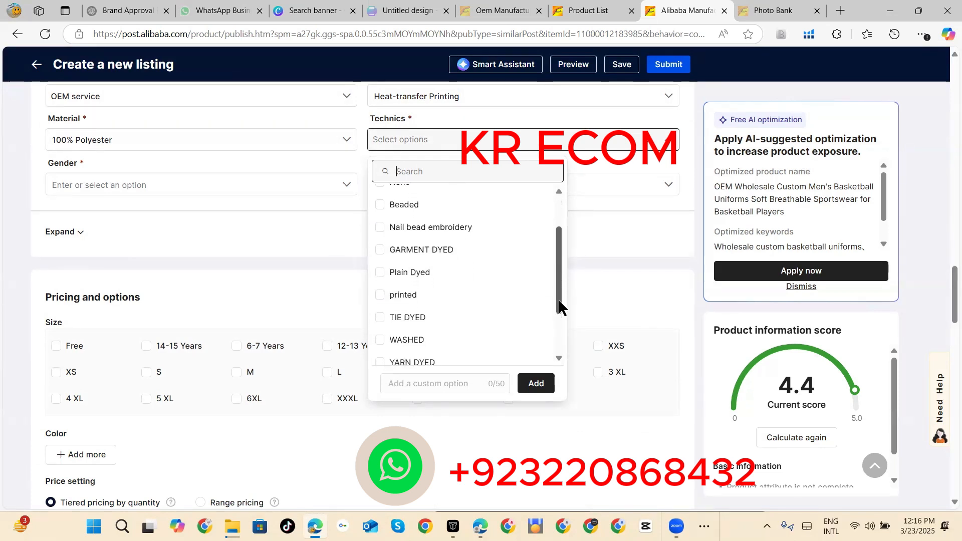
pyautogui.click(379, 250)
pyautogui.click(381, 272)
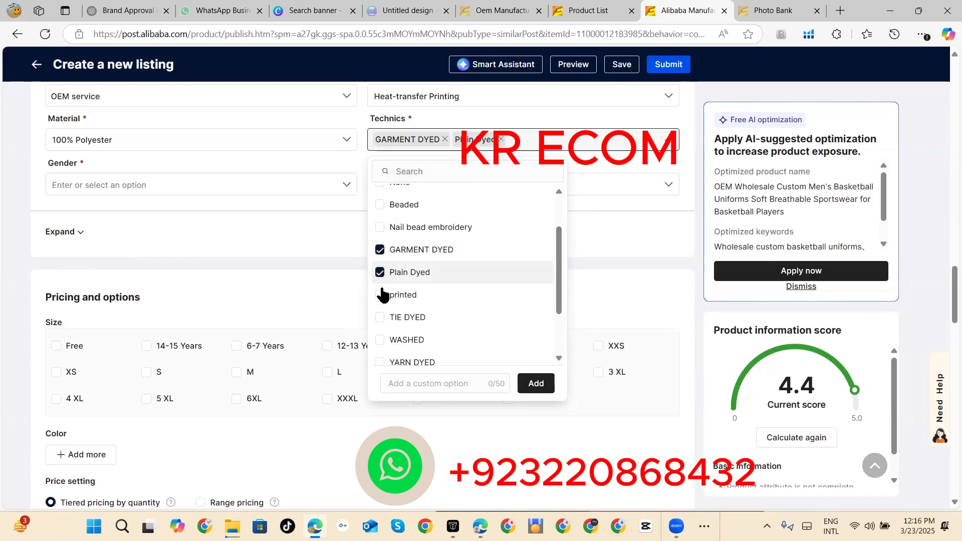
pyautogui.click(381, 291)
pyautogui.click(384, 315)
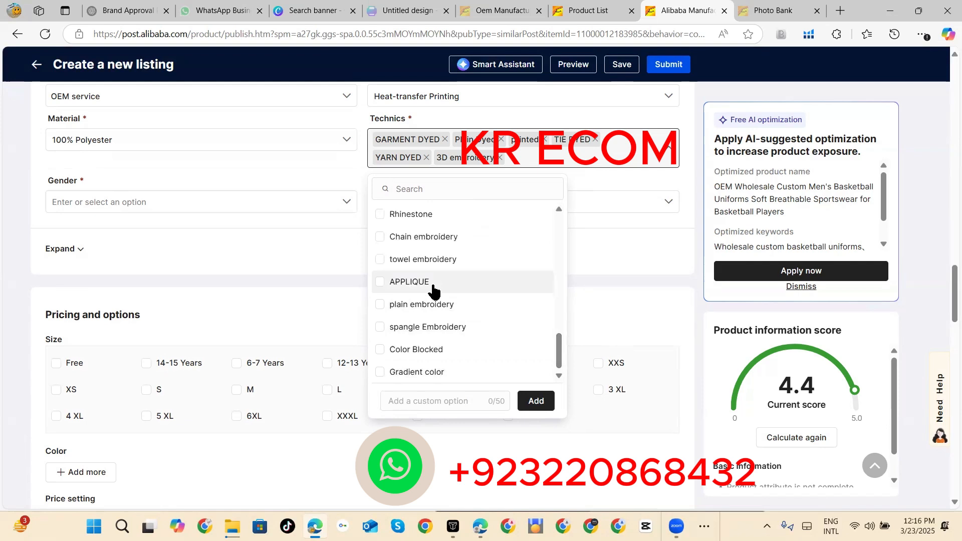
pyautogui.click(434, 290)
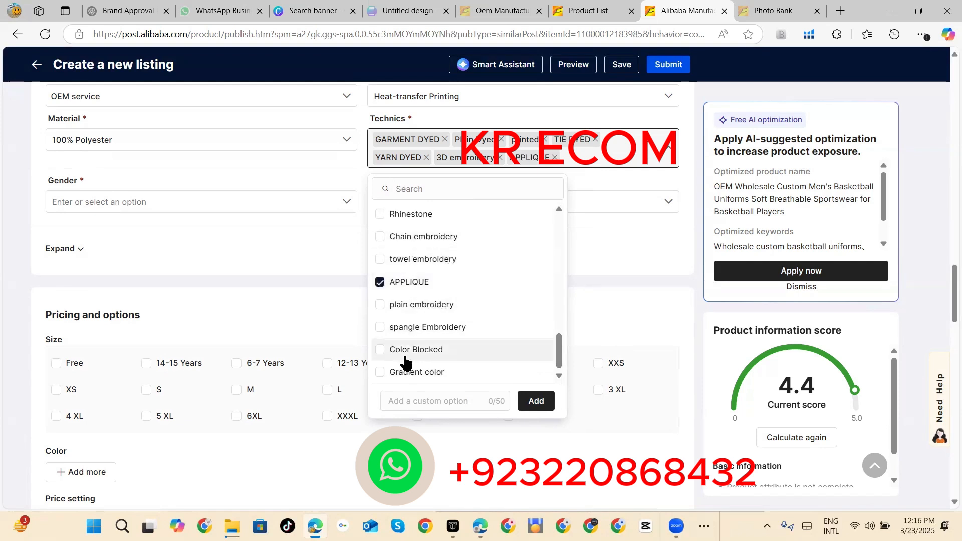
pyautogui.click(620, 268)
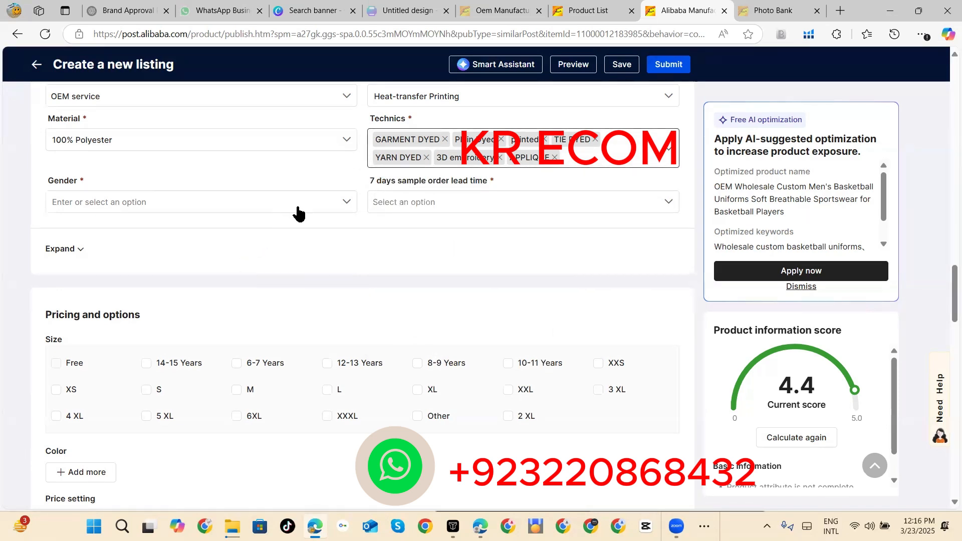
# Step: Set the gender to Unisex and the 7 days sample order lead time to Support
pyautogui.click(347, 203)
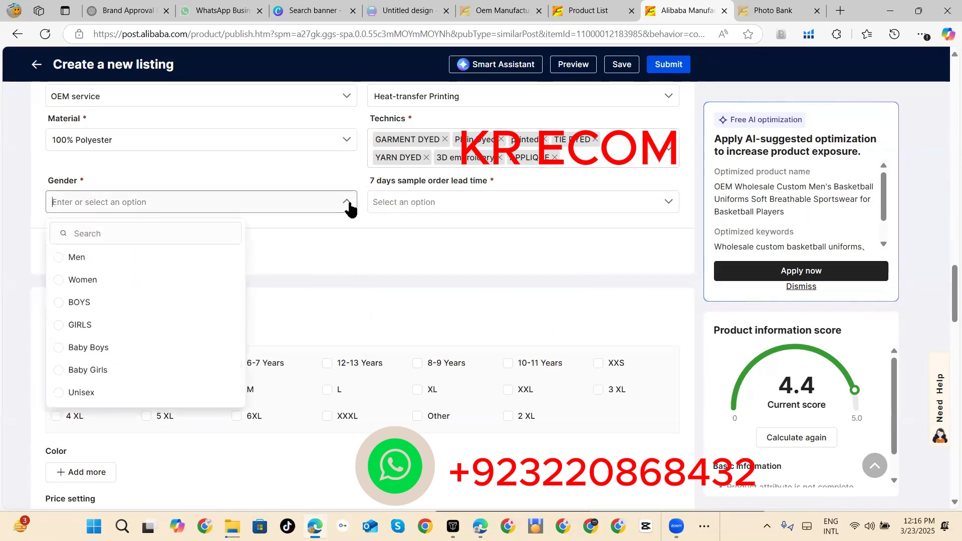
pyautogui.click(129, 393)
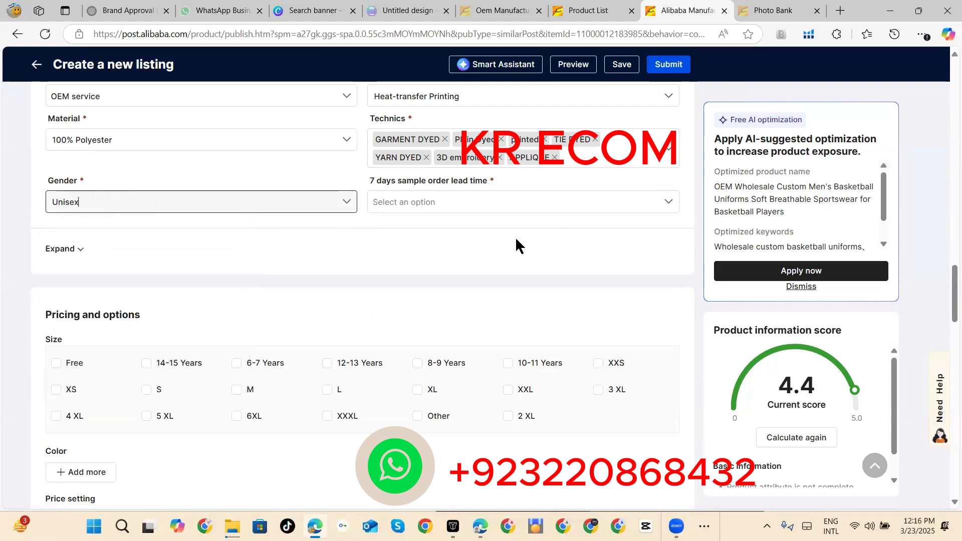
pyautogui.click(668, 206)
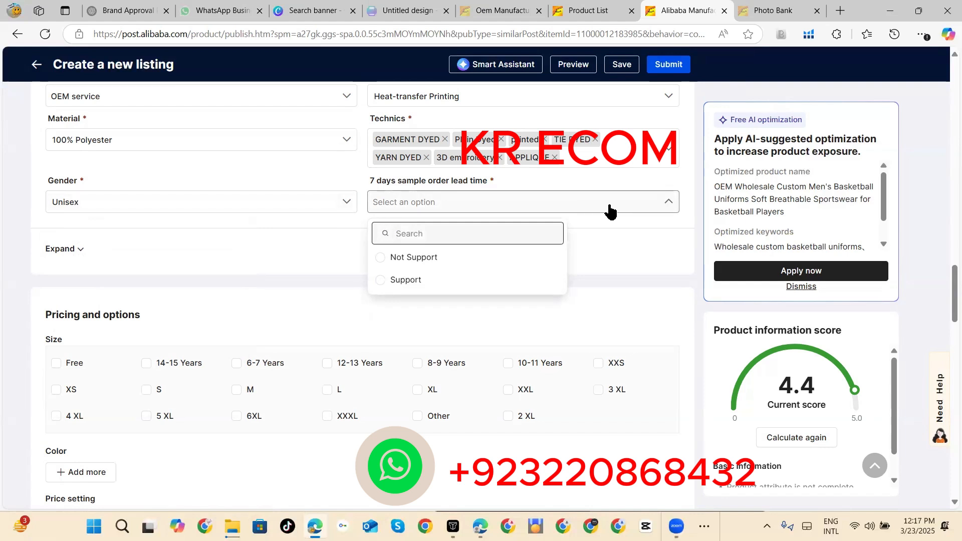
pyautogui.click(428, 281)
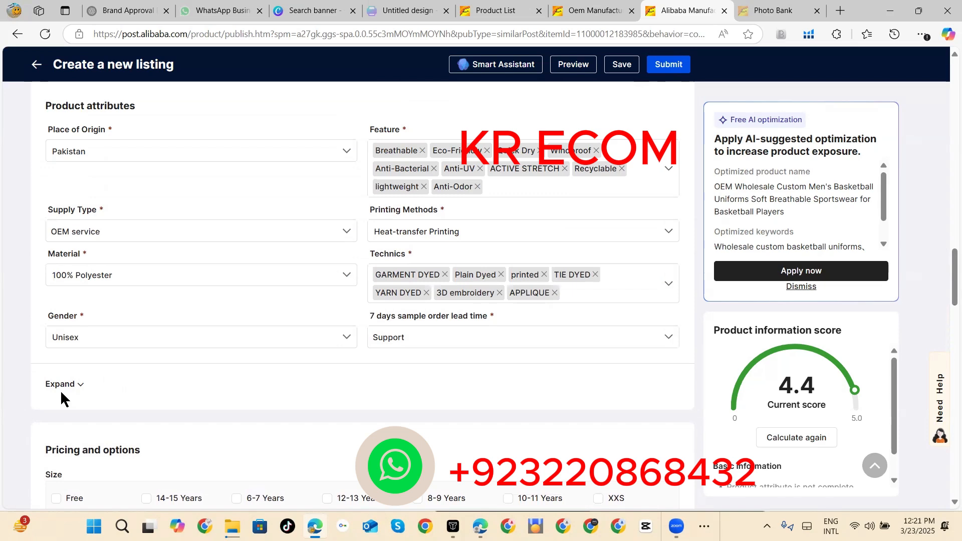
# Step: Expand the optional product attributes and examine the brand, style, fabric weight and additional detail entries
pyautogui.click(64, 384)
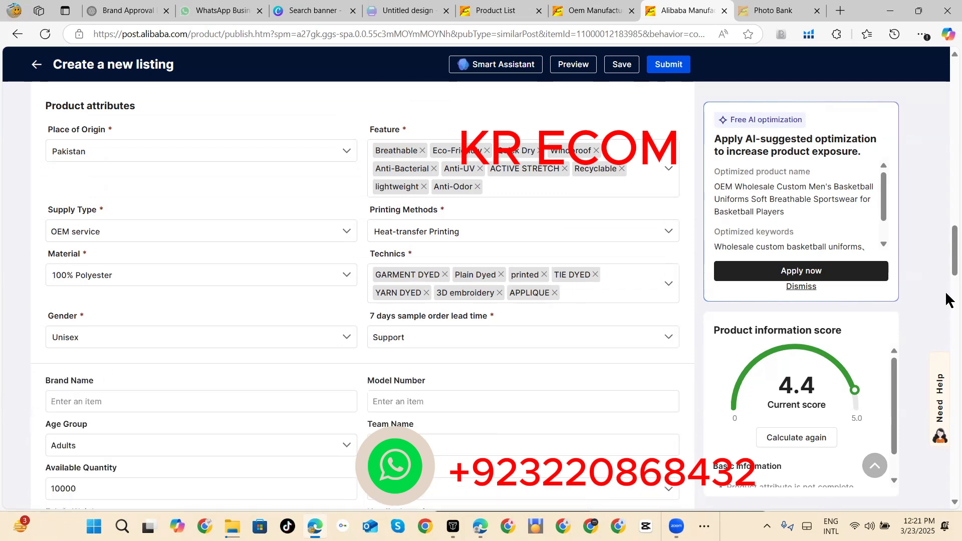
pyautogui.scroll(-5, 949, 298)
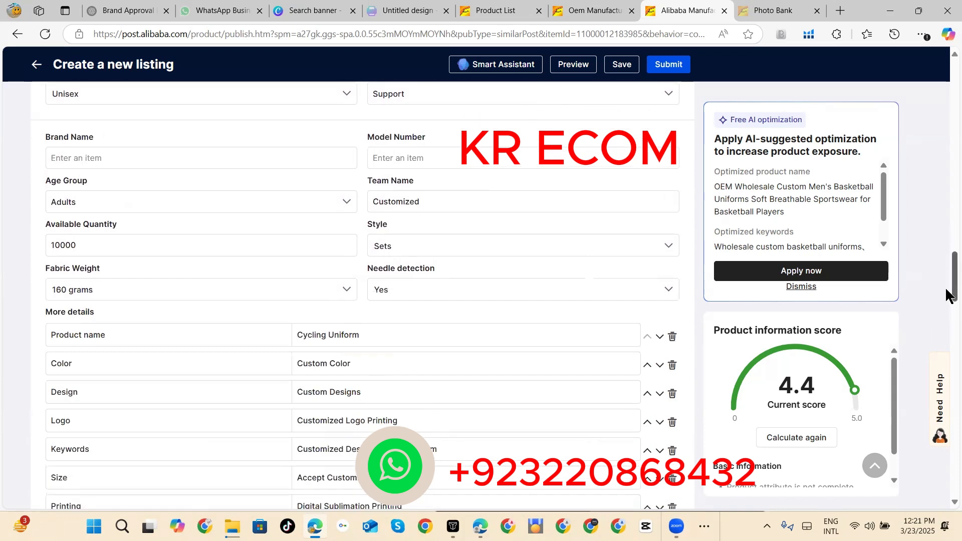
pyautogui.moveTo(946, 289); pyautogui.dragTo(947, 290)
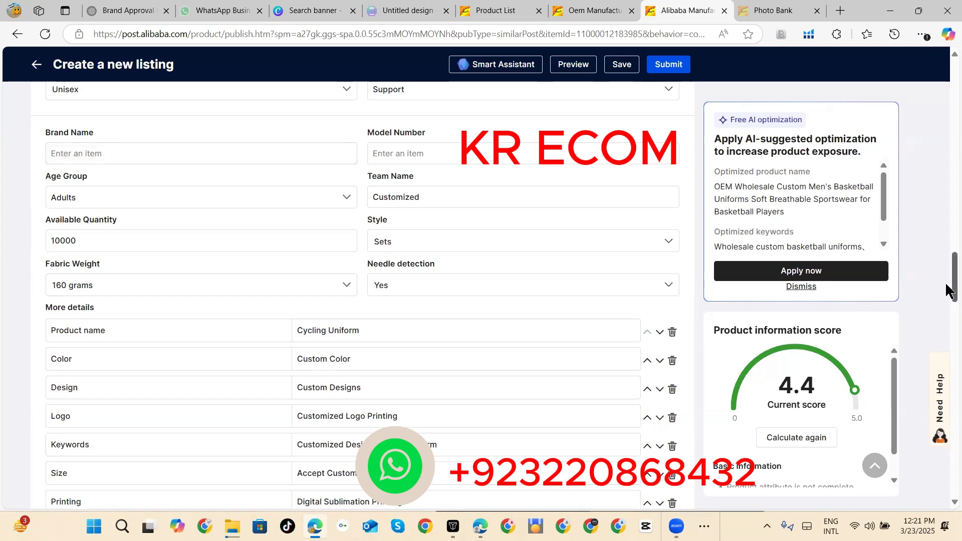
# Step: Review the additional product detail entries down to the pricing section and recalculate the product information score
pyautogui.moveTo(947, 286); pyautogui.dragTo(946, 300)
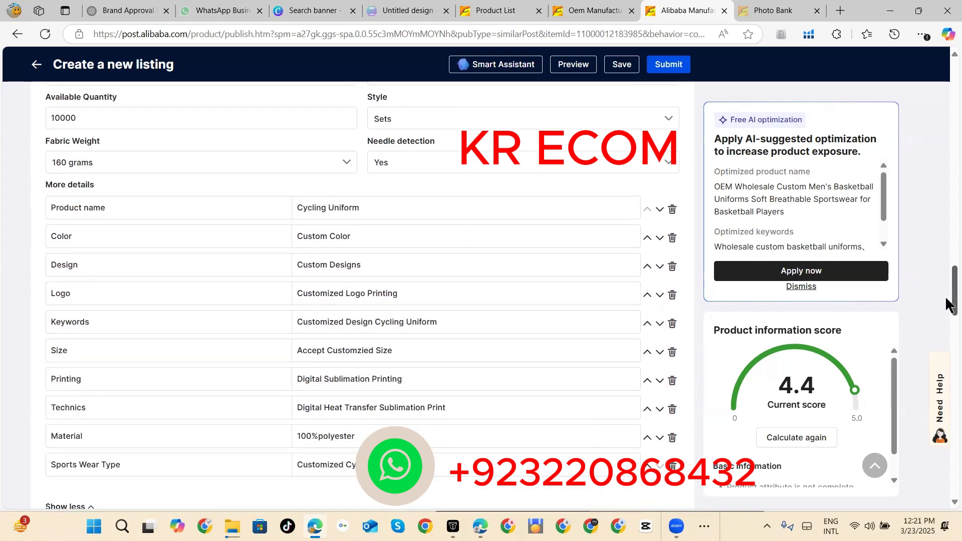
pyautogui.moveTo(947, 299); pyautogui.dragTo(947, 306)
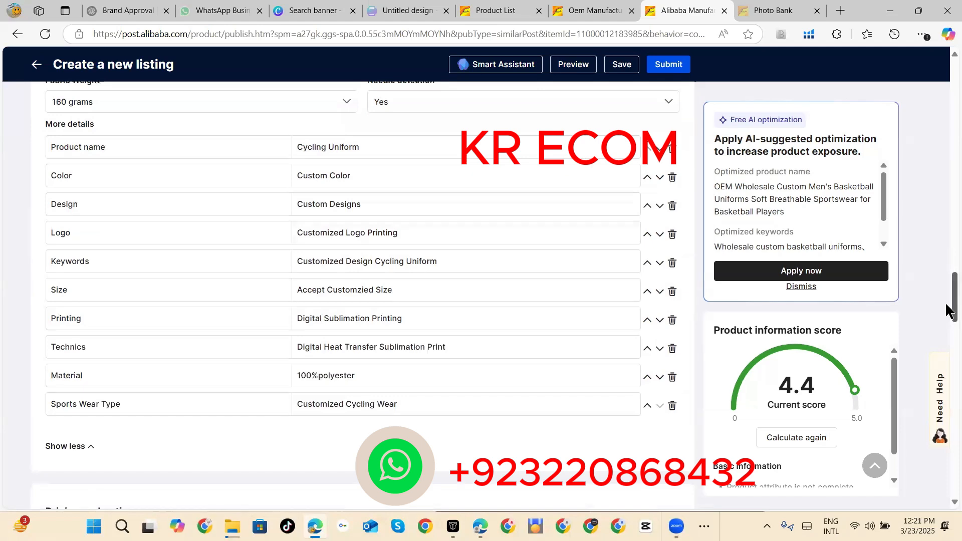
pyautogui.moveTo(947, 306); pyautogui.dragTo(947, 348)
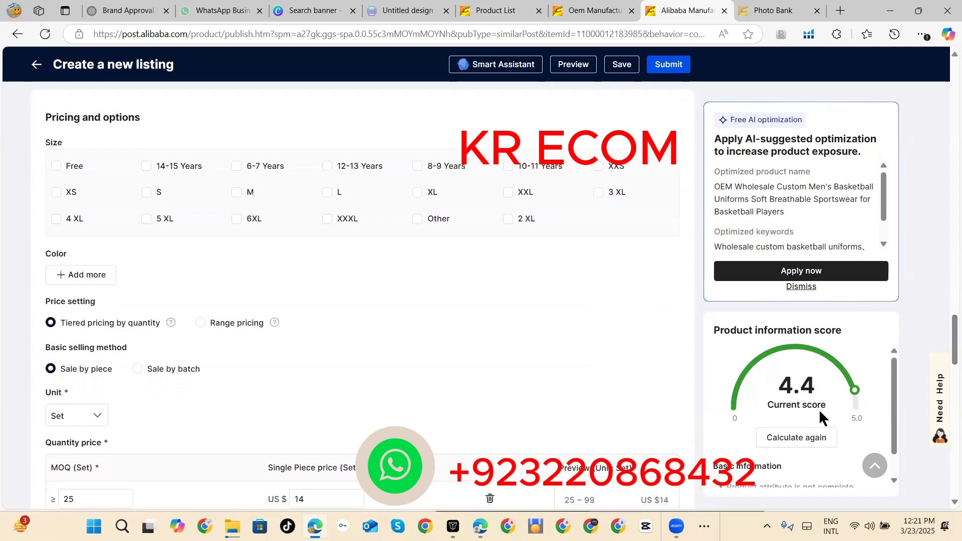
pyautogui.click(784, 438)
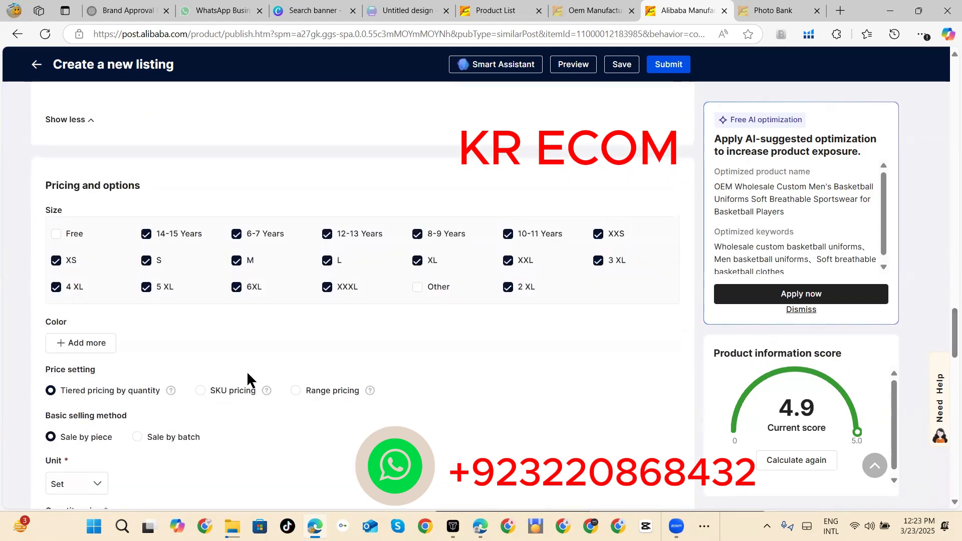
# Step: Include Other among the selected sizes and add a Blue color option
pyautogui.click(419, 293)
pyautogui.click(101, 343)
pyautogui.click(547, 346)
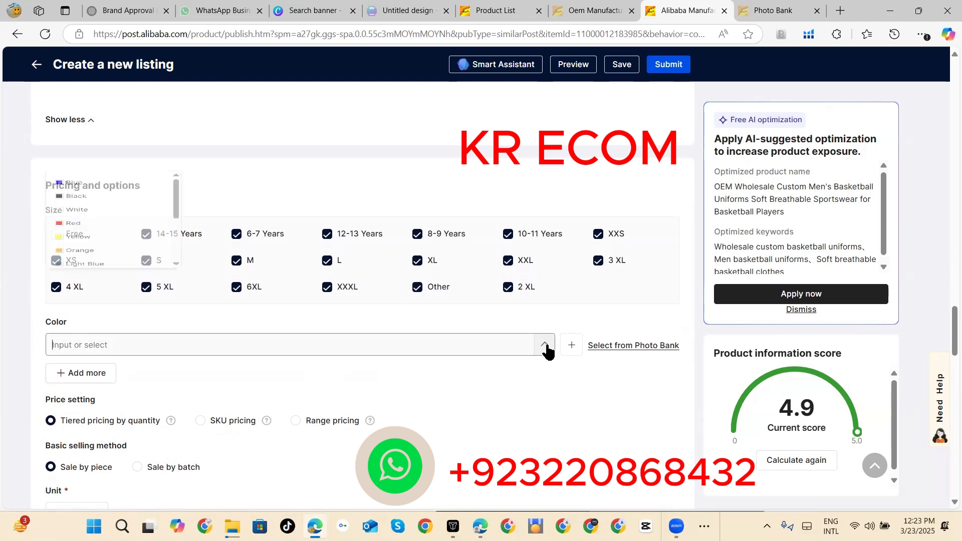
pyautogui.click(120, 198)
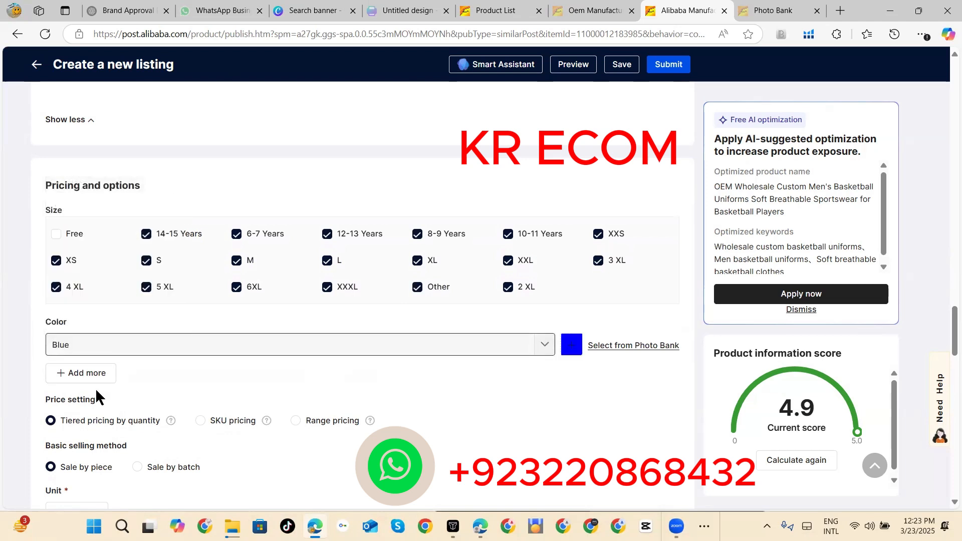
# Step: Add four more color rows and set them to Black, White, Red and Yellow
pyautogui.click(87, 374)
pyautogui.click(89, 407)
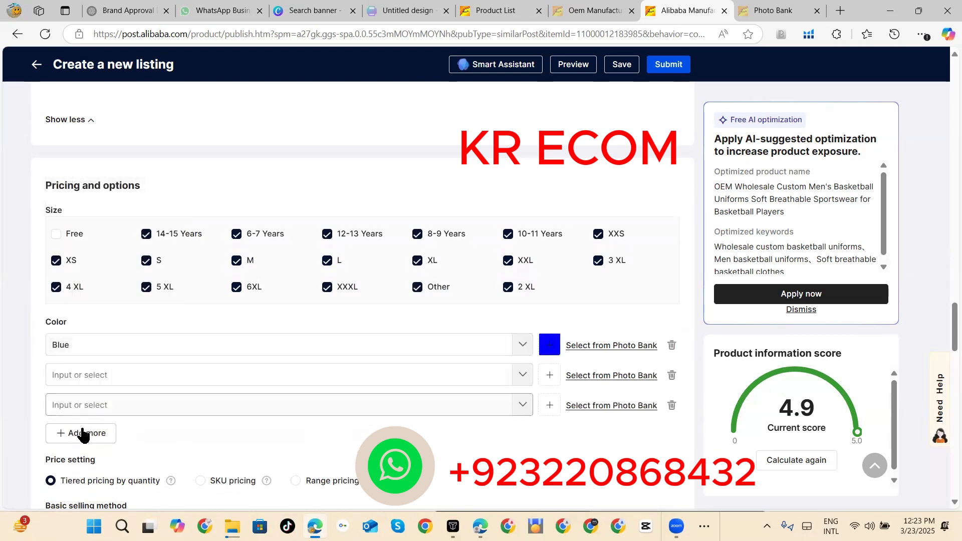
pyautogui.click(85, 433)
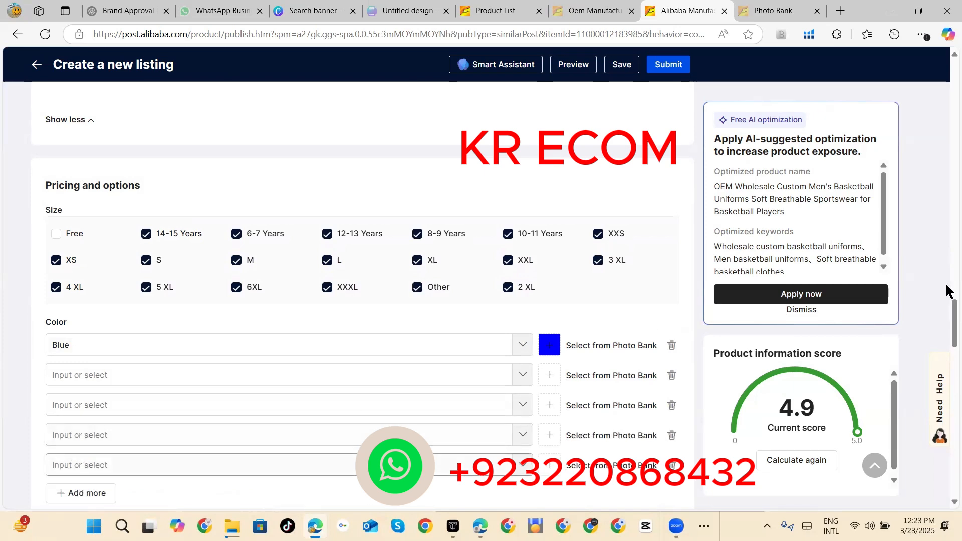
pyautogui.moveTo(948, 310); pyautogui.dragTo(949, 331)
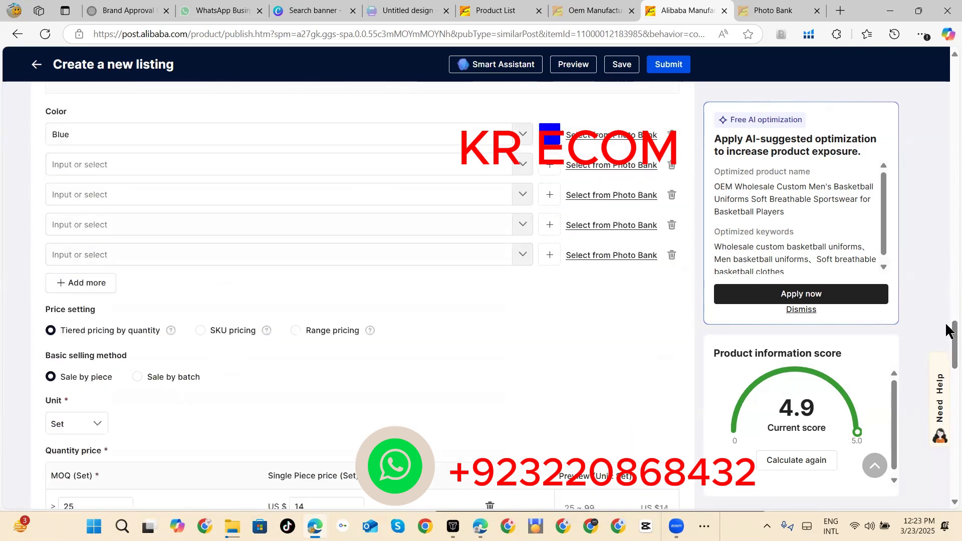
pyautogui.click(231, 165)
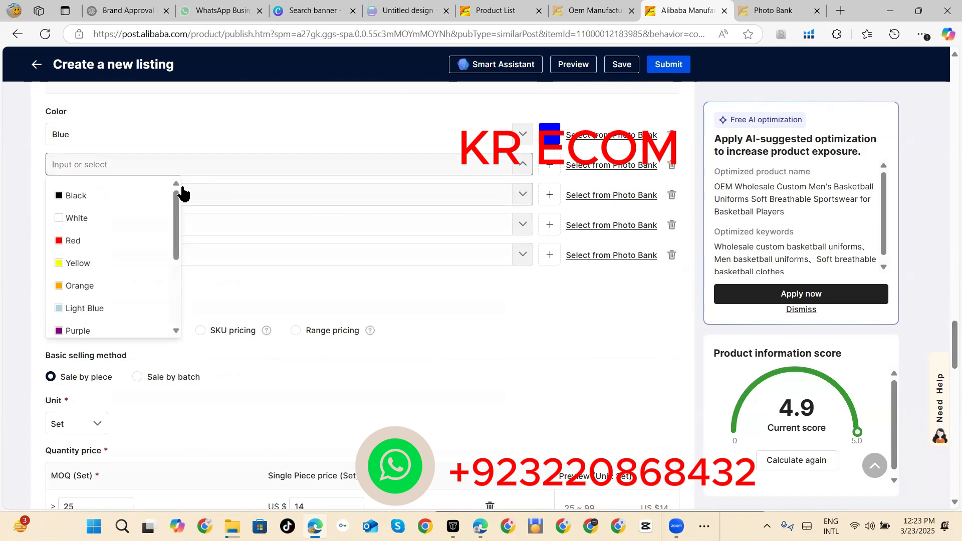
pyautogui.click(155, 196)
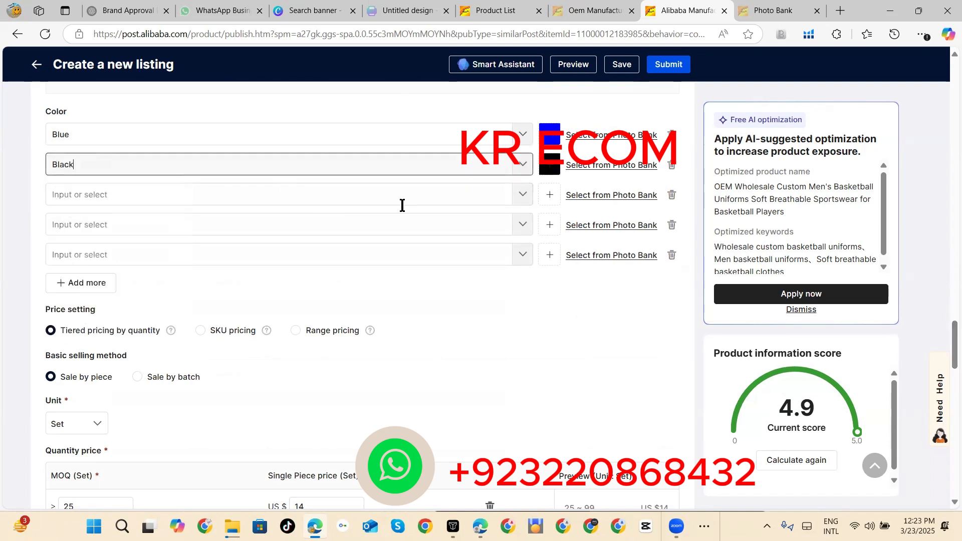
pyautogui.click(523, 196)
pyautogui.click(84, 224)
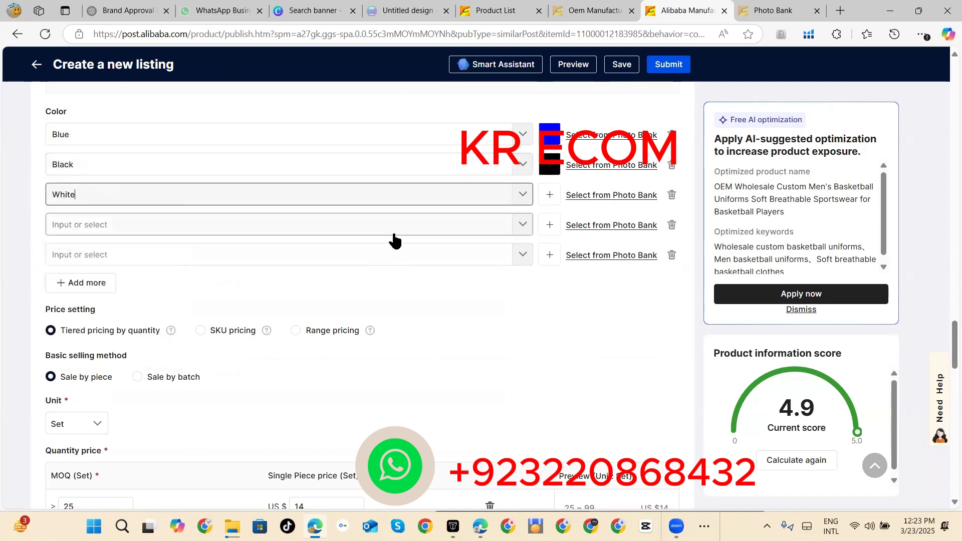
pyautogui.click(520, 230)
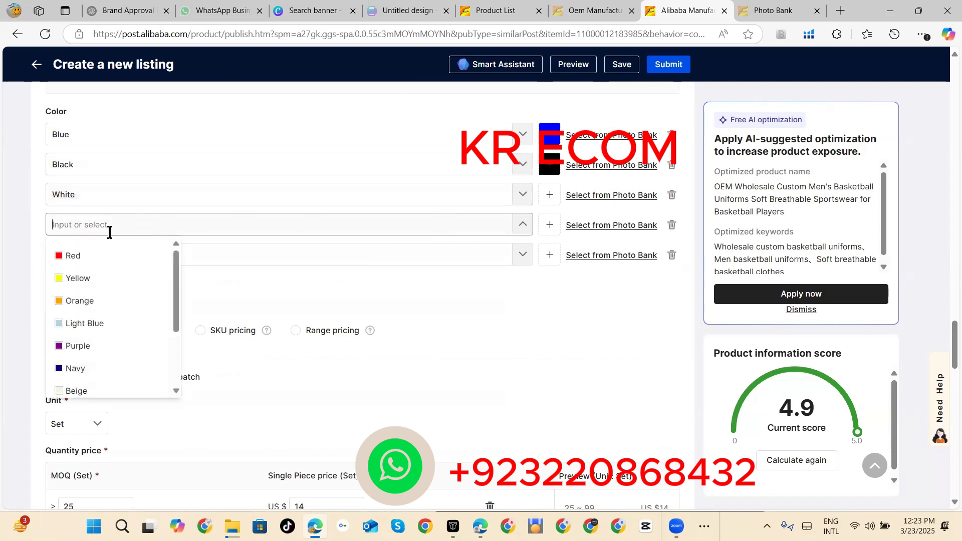
pyautogui.click(97, 256)
pyautogui.click(526, 257)
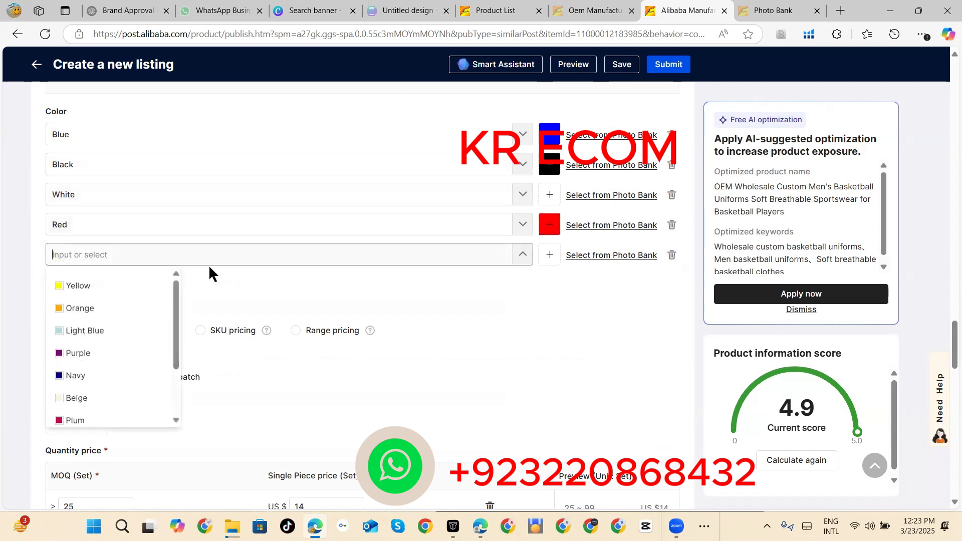
pyautogui.click(75, 284)
# Step: Add six more color rows below Yellow and open the color choices of the first empty one
pyautogui.click(74, 288)
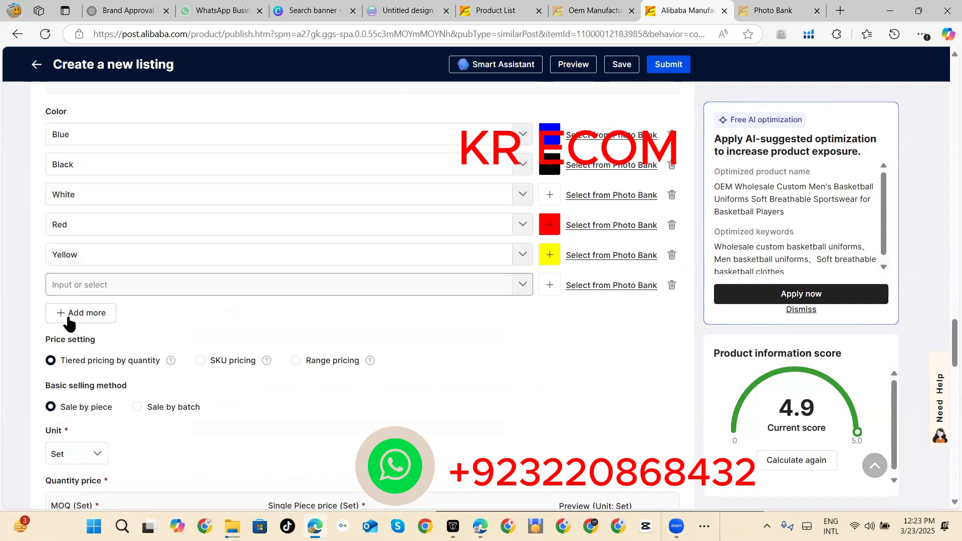
pyautogui.click(68, 316)
pyautogui.click(70, 348)
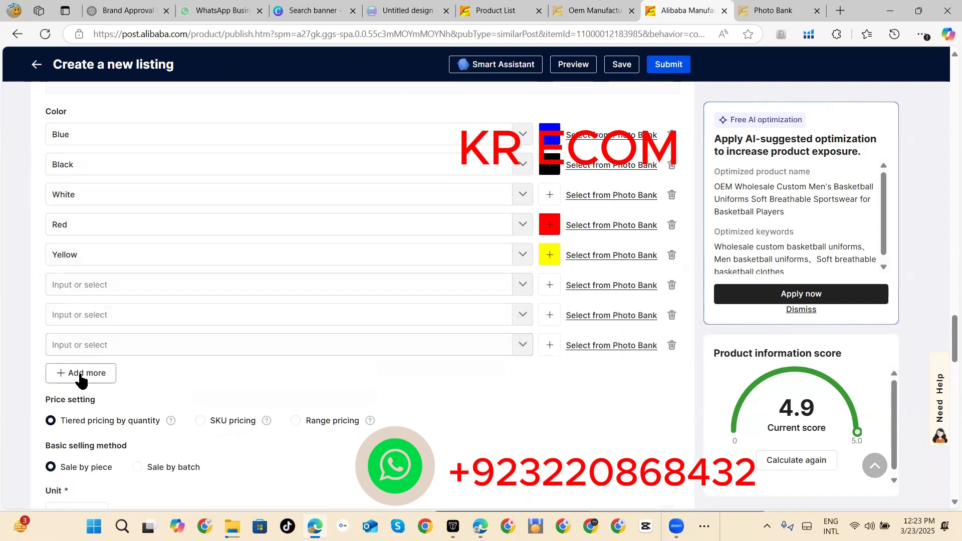
pyautogui.click(79, 373)
pyautogui.click(85, 402)
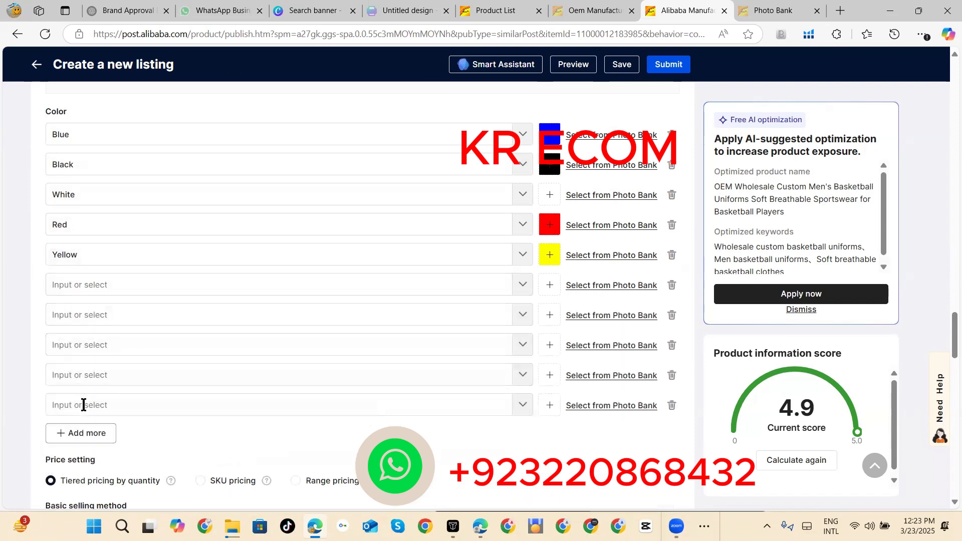
pyautogui.click(84, 433)
pyautogui.click(529, 284)
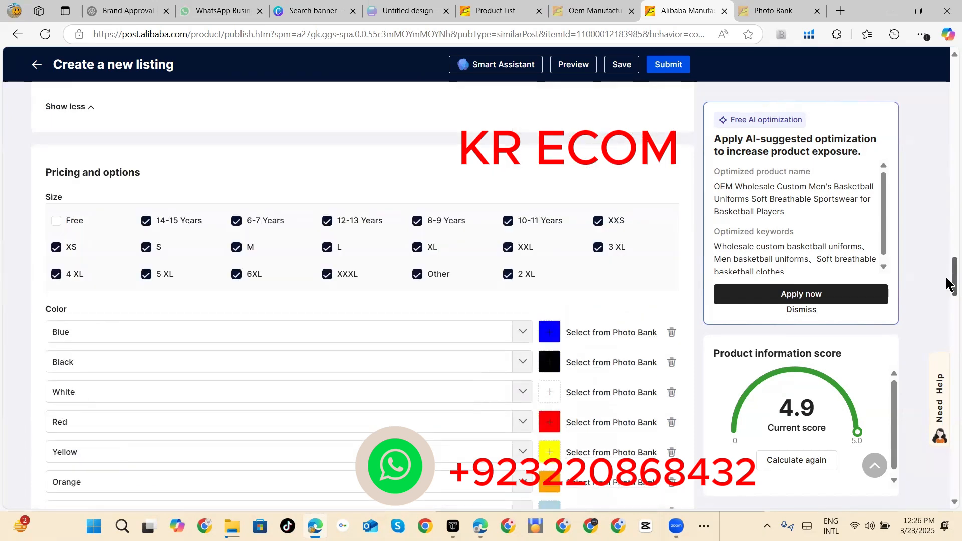
# Step: Examine the color rows, price setting, basic selling method, unit and quantity price tiers
pyautogui.scroll(-2, 948, 313)
pyautogui.scroll(-8, 949, 313)
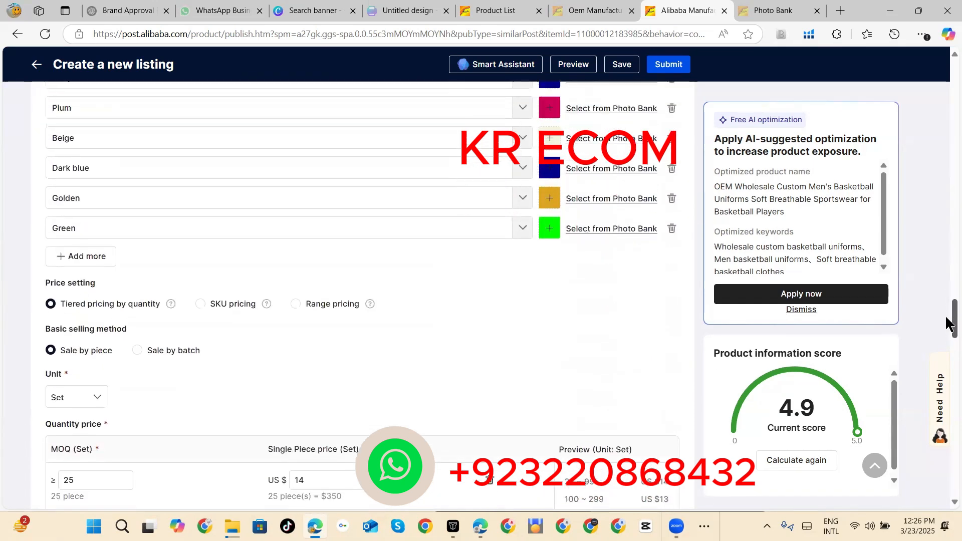
pyautogui.scroll(1, 949, 321)
pyautogui.scroll(-3, 949, 326)
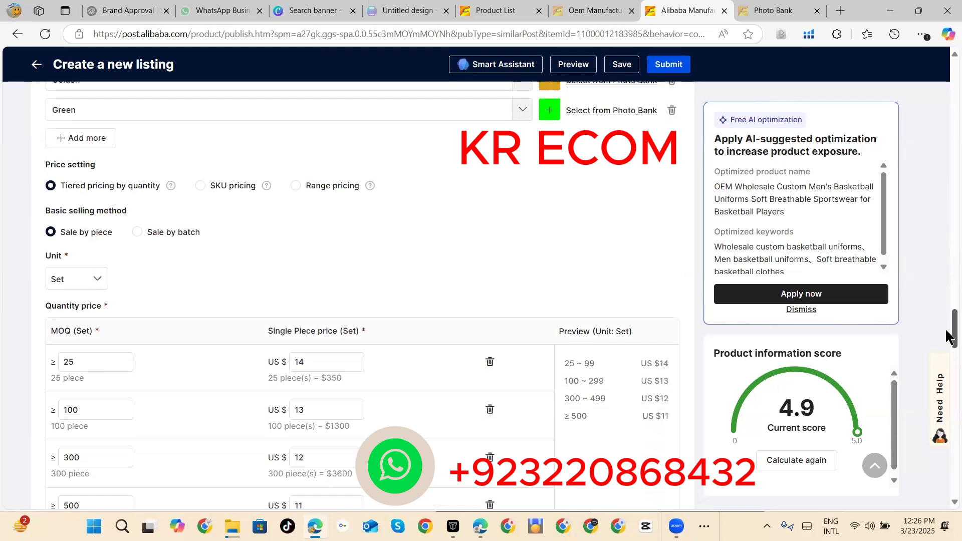
pyautogui.scroll(-1, 949, 336)
pyautogui.scroll(1, 949, 336)
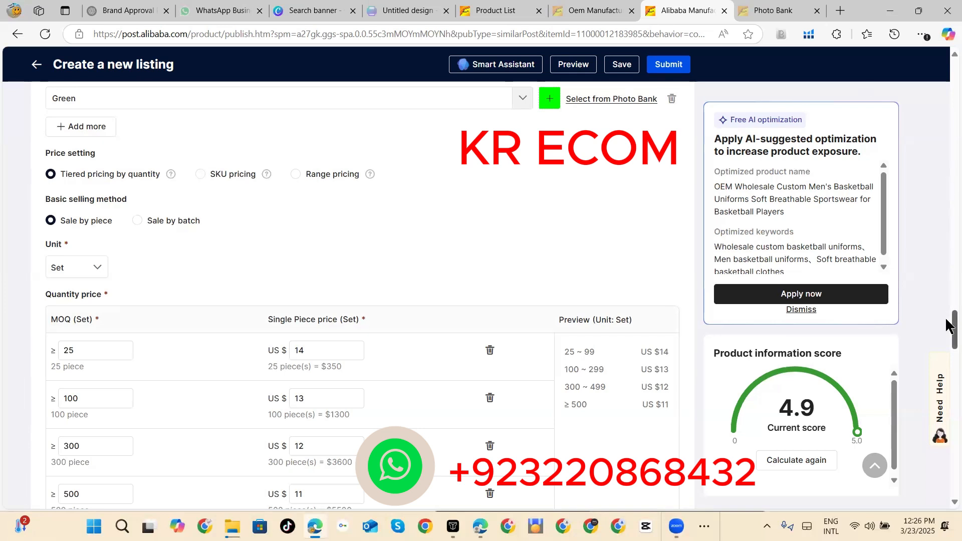
pyautogui.moveTo(949, 326); pyautogui.dragTo(949, 332)
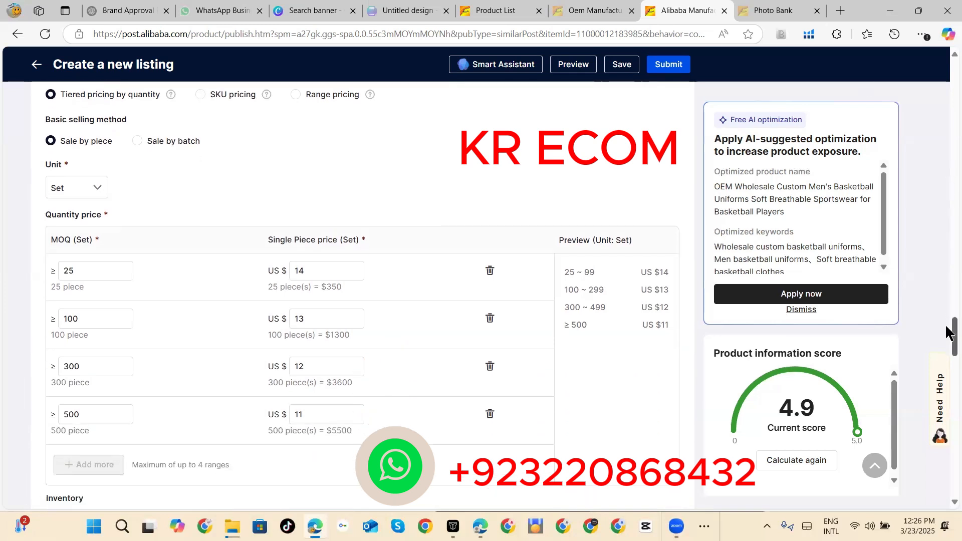
pyautogui.click(99, 190)
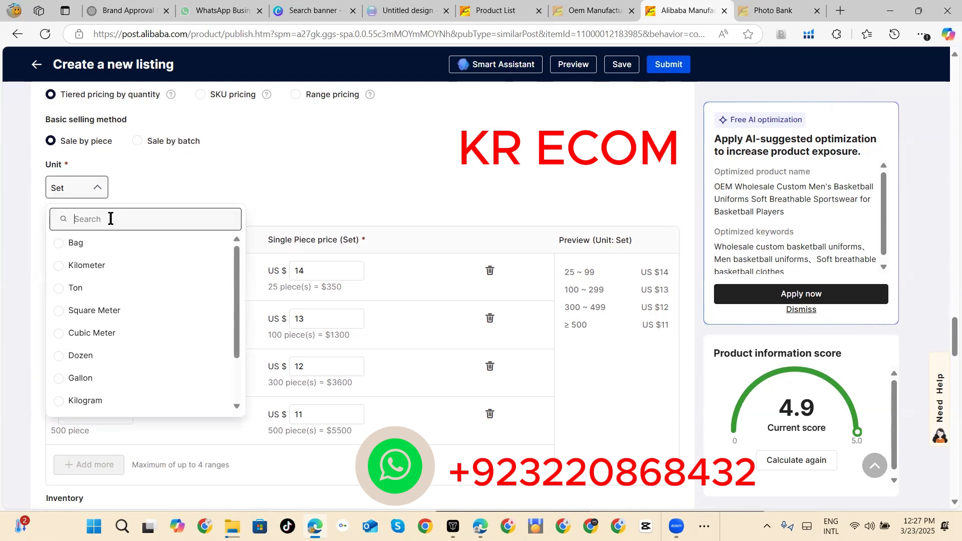
pyautogui.write('PI')
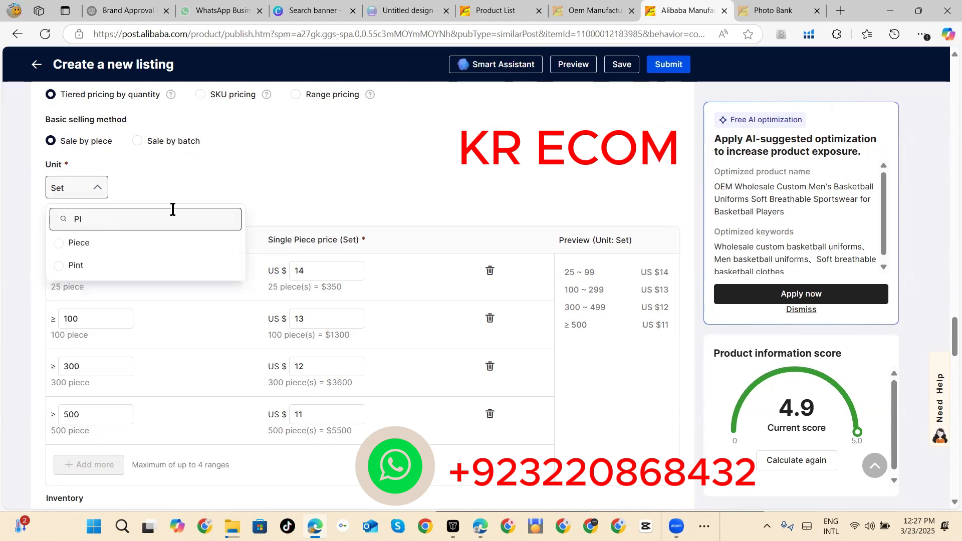
pyautogui.click(333, 177)
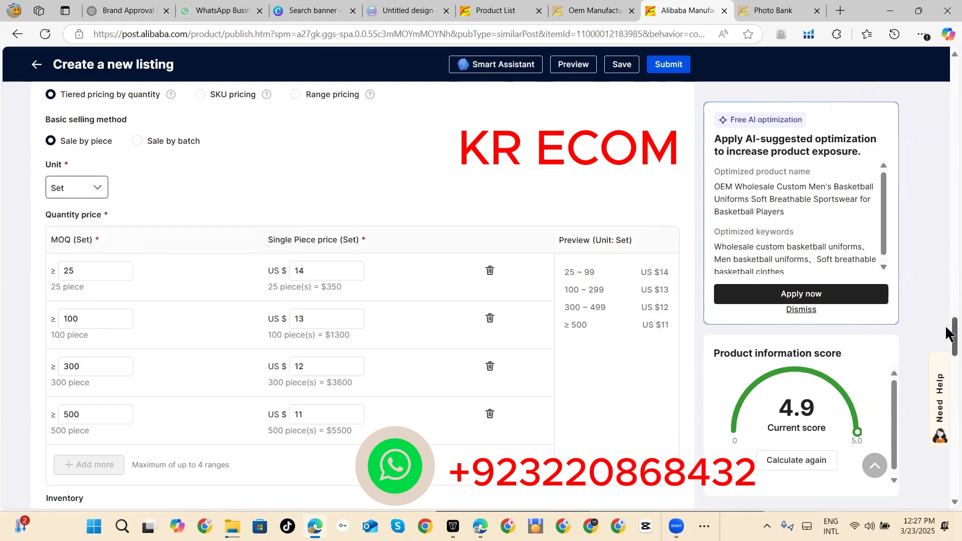
# Step: Set the single piece price of the 25-set quantity tier to US$24
pyautogui.moveTo(950, 340); pyautogui.dragTo(949, 344)
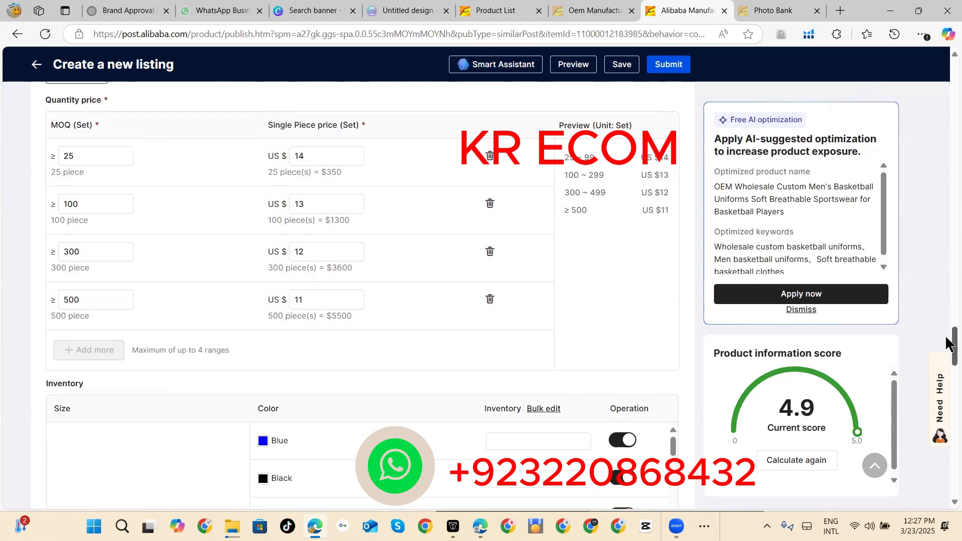
pyautogui.doubleClick(334, 157)
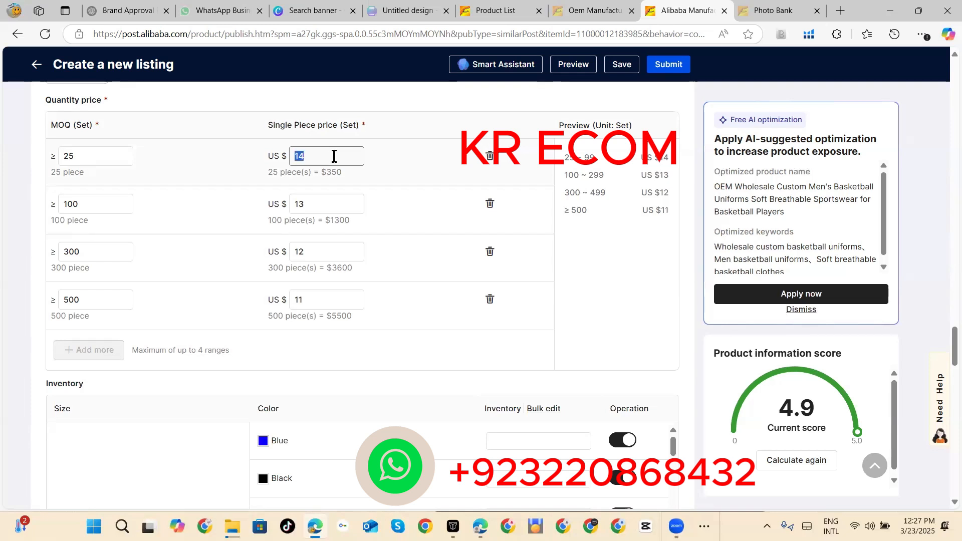
pyautogui.press('BackSpace')
pyautogui.write('24')
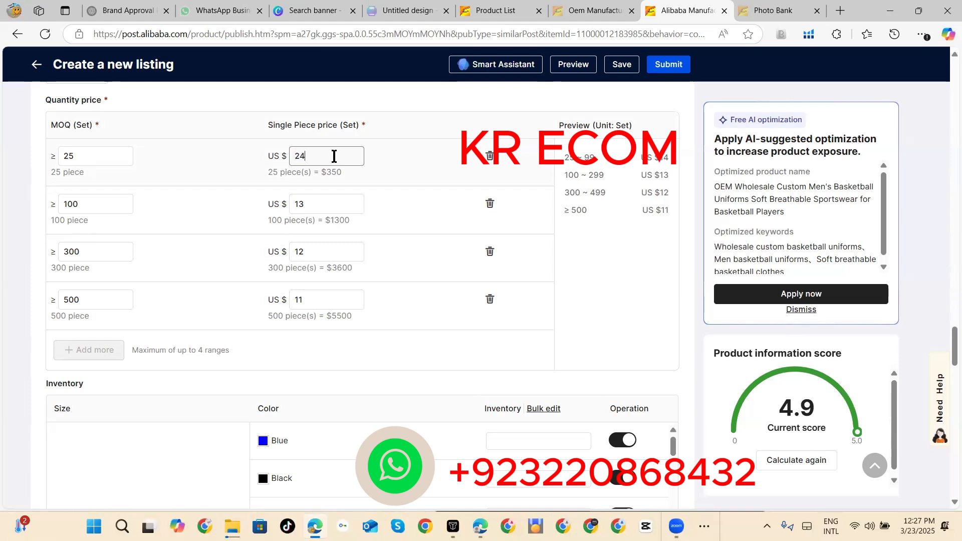
# Step: Set the single piece price of the 100-set quantity tier to US$23.90
pyautogui.click(327, 200)
pyautogui.press('BackSpace')
pyautogui.press('BackSpace')
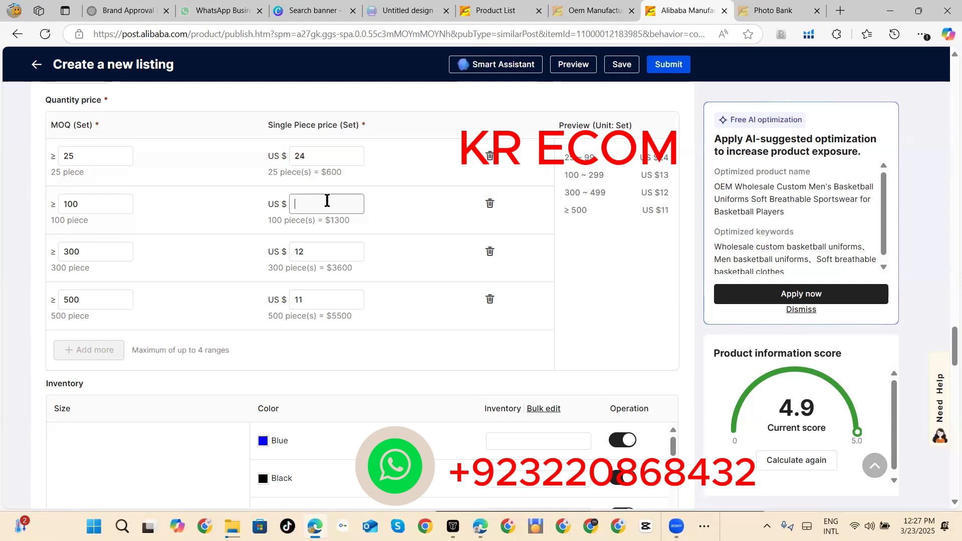
pyautogui.write('24')
pyautogui.press('BackSpace')
pyautogui.write('3.90')
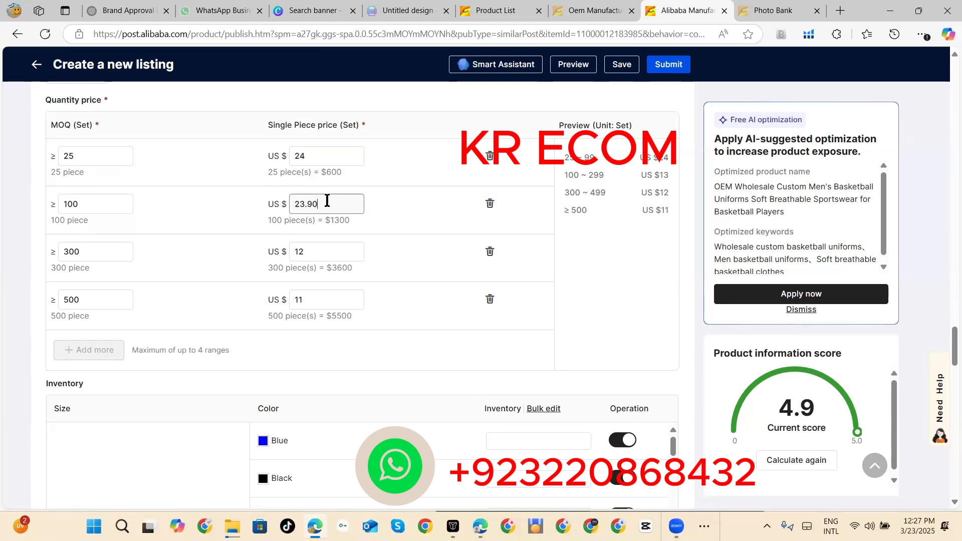
# Step: Set the single piece price to US$23.80 for the 300-set tier and US$23.70 for the 500-set tier
pyautogui.click(312, 245)
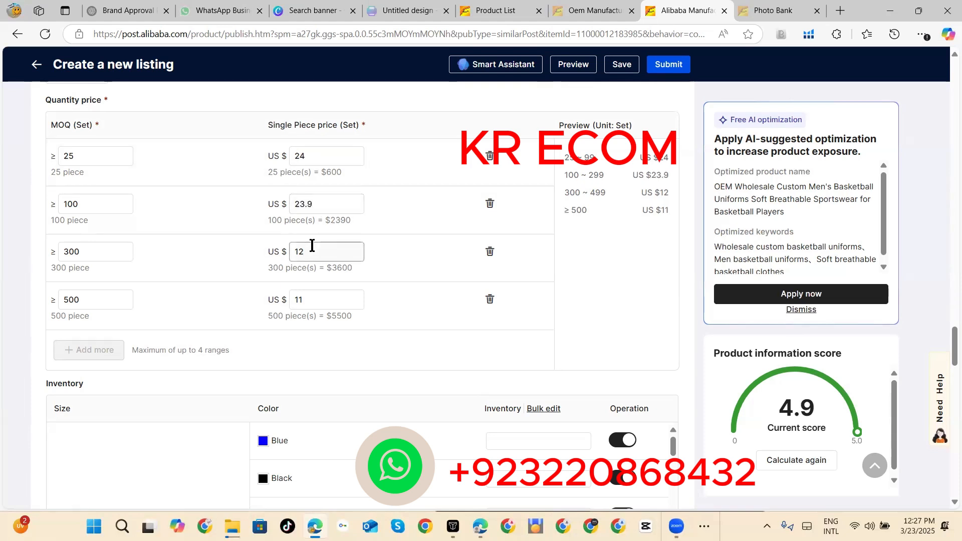
pyautogui.press('BackSpace')
pyautogui.press('BackSpace')
pyautogui.write('23.80')
pyautogui.click(307, 291)
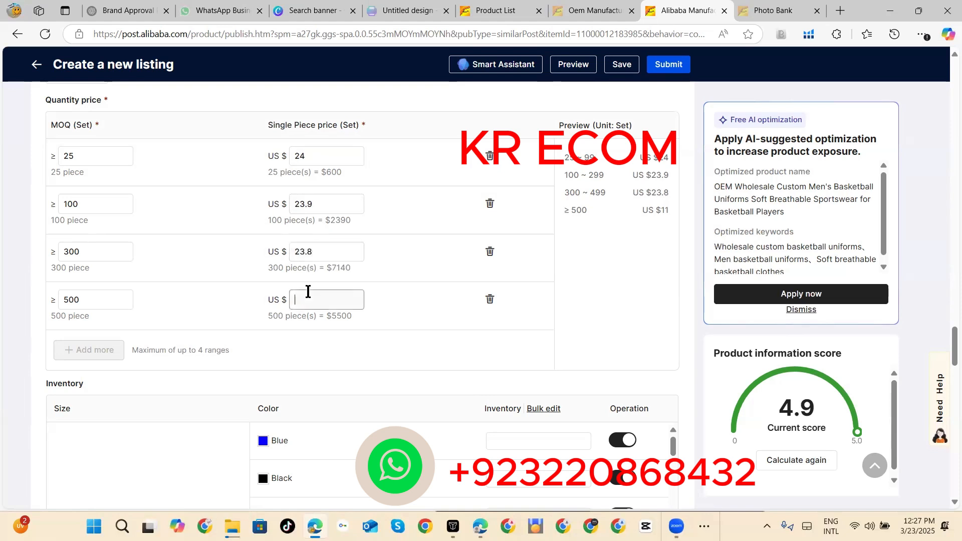
pyautogui.write('23.70')
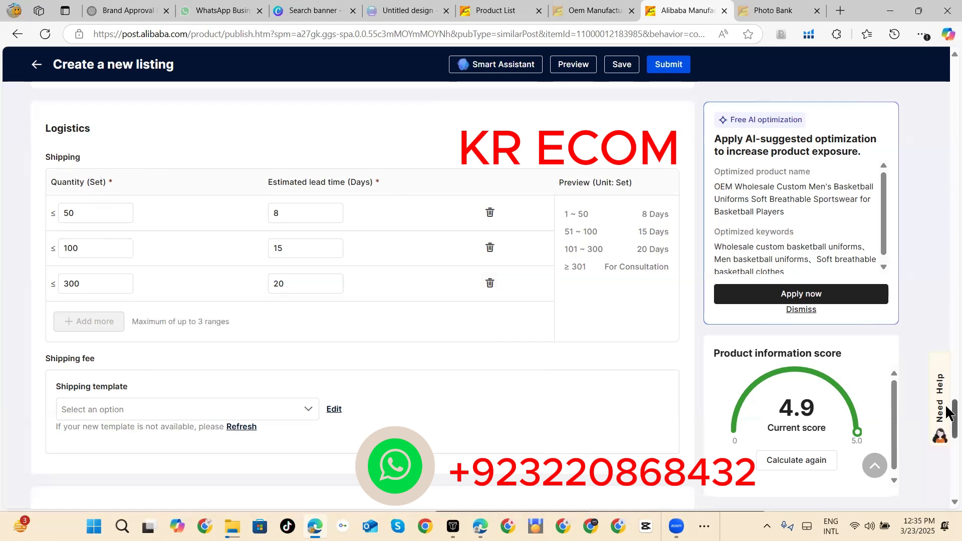
# Step: Choose Alibaba.com Logistics as the shipping template for the listing's shipping fee
pyautogui.moveTo(952, 411); pyautogui.dragTo(947, 423)
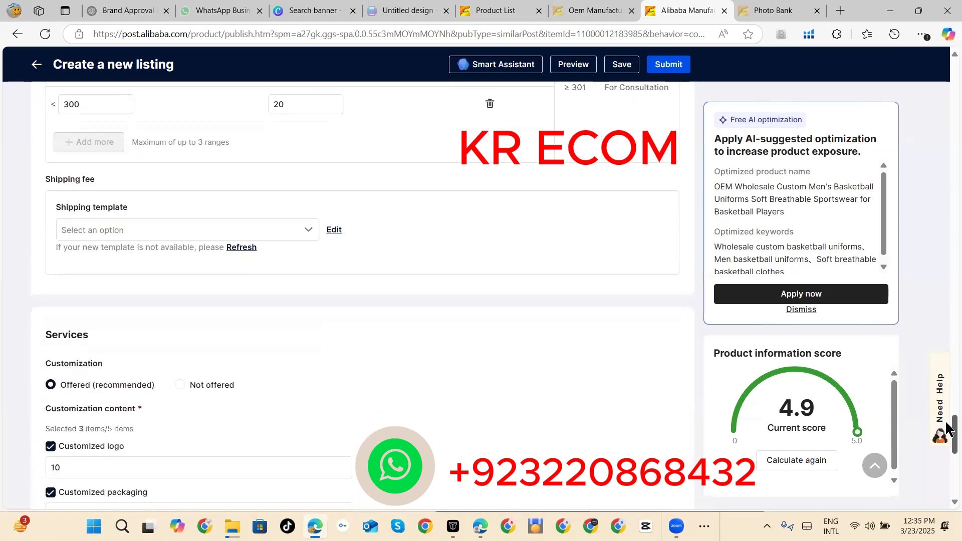
pyautogui.click(307, 223)
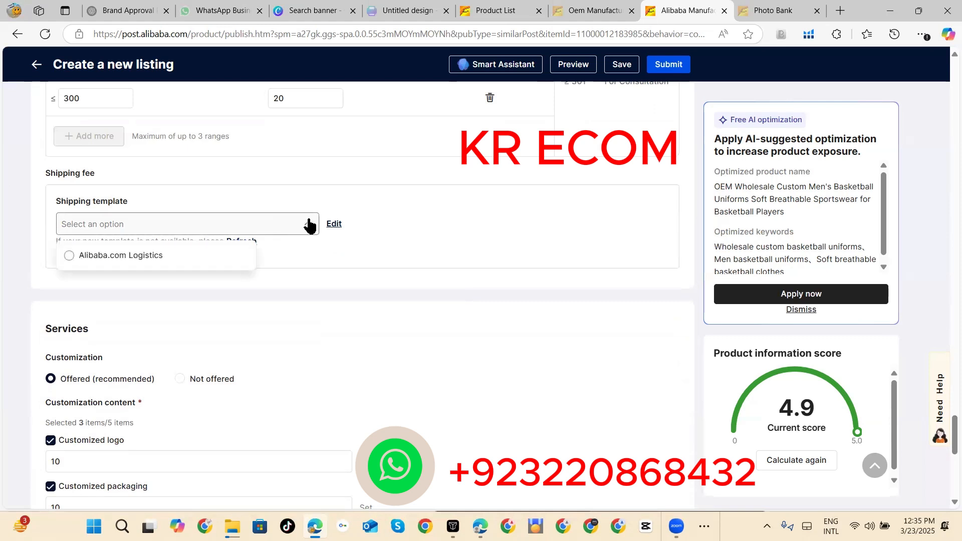
pyautogui.click(155, 256)
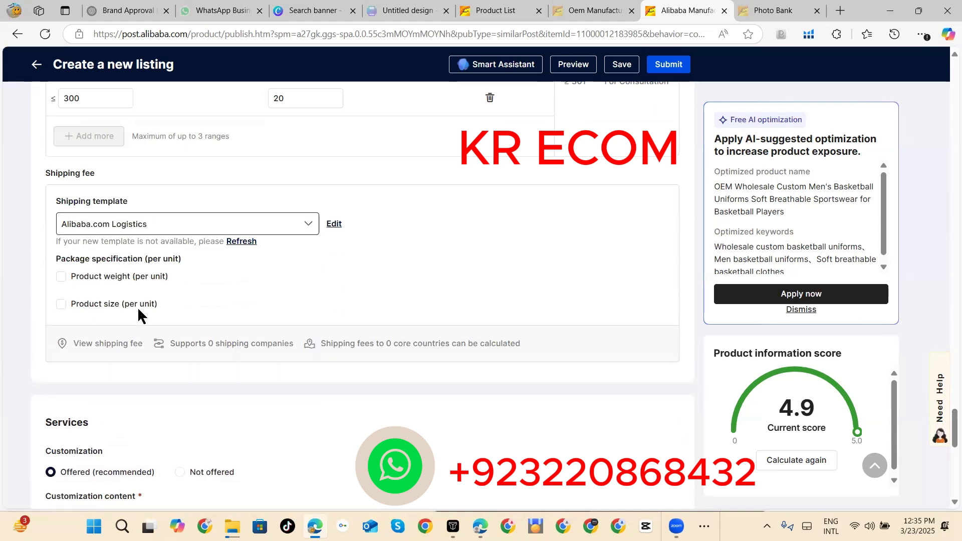
# Step: Enable the product weight per unit in the package specification and set it to 0.5 KG
pyautogui.click(61, 276)
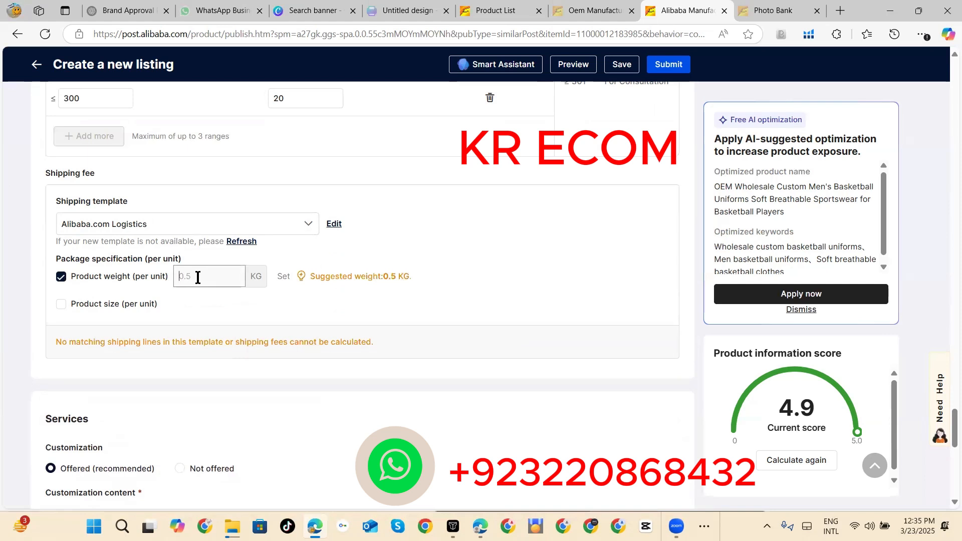
pyautogui.write('1')
pyautogui.click(566, 364)
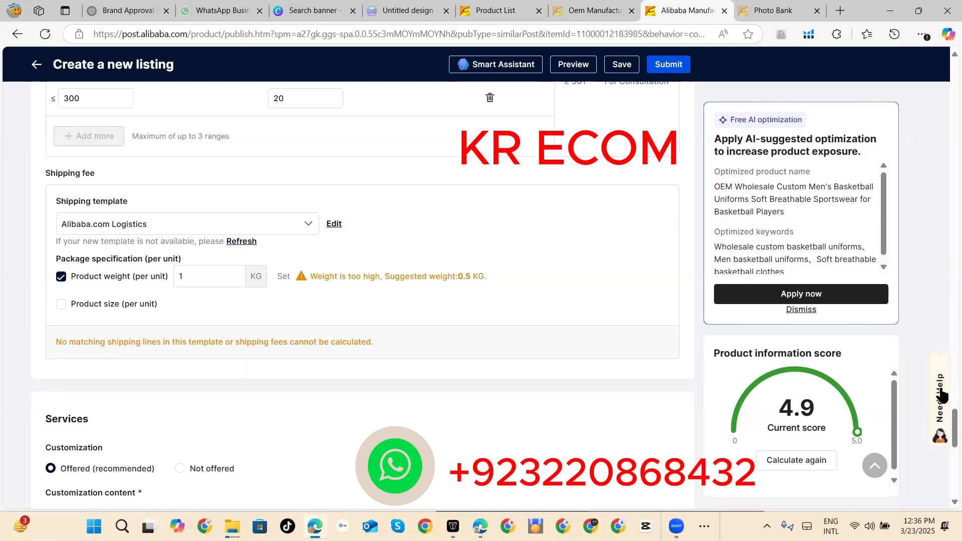
pyautogui.moveTo(947, 418); pyautogui.dragTo(947, 430)
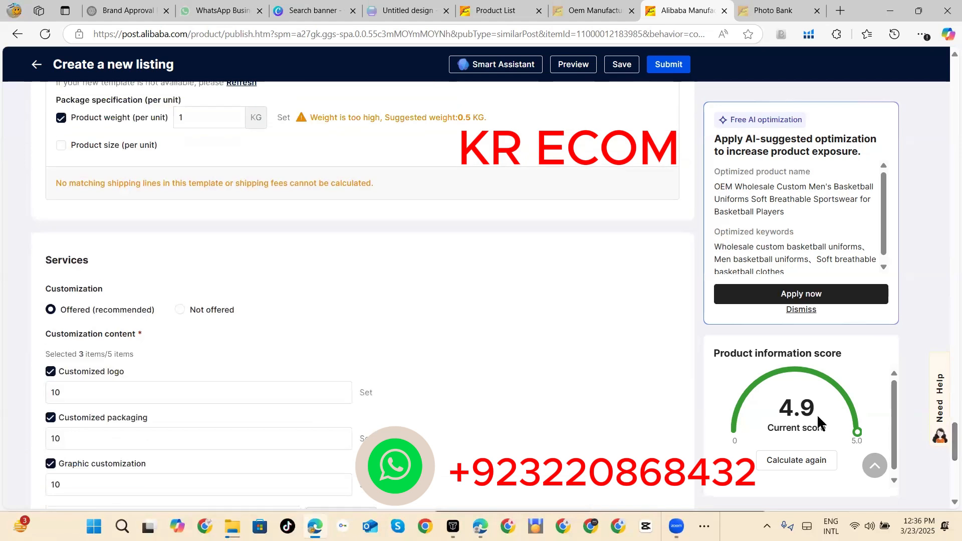
pyautogui.click(218, 119)
pyautogui.press('BackSpace')
pyautogui.write('0.5')
pyautogui.click(458, 211)
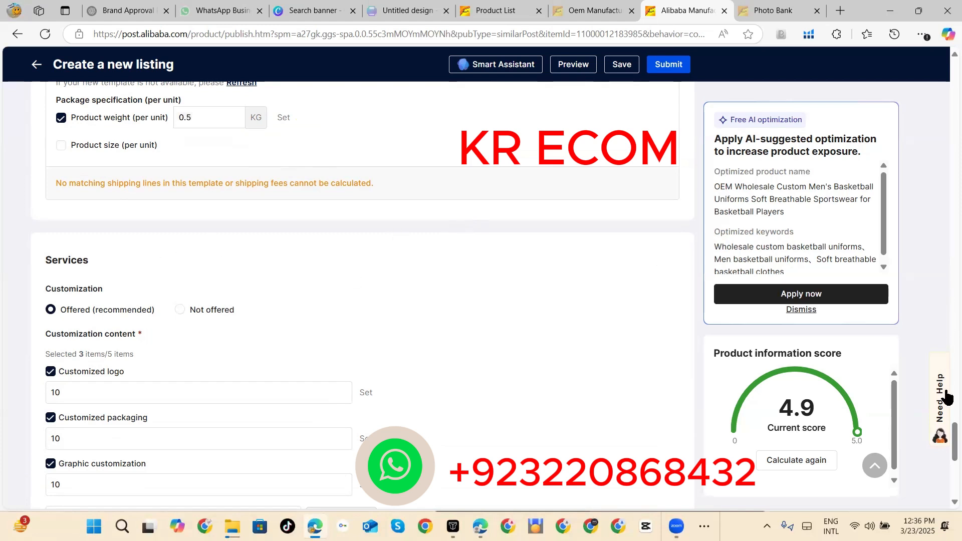
# Step: Set the minimum quantity for the customized logo service to 50 sets
pyautogui.scroll(-1, 949, 435)
pyautogui.scroll(5, 949, 436)
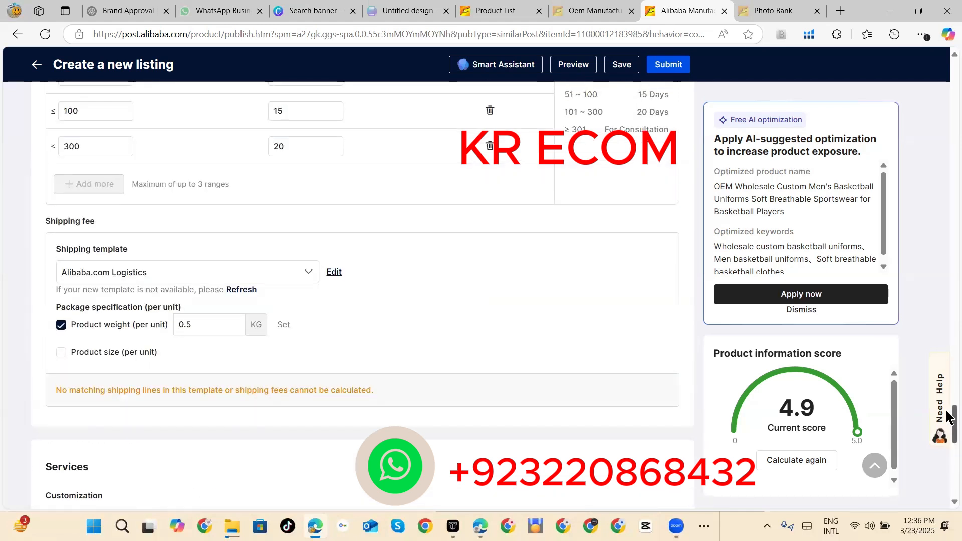
pyautogui.scroll(-3, 946, 426)
pyautogui.scroll(-3, 947, 427)
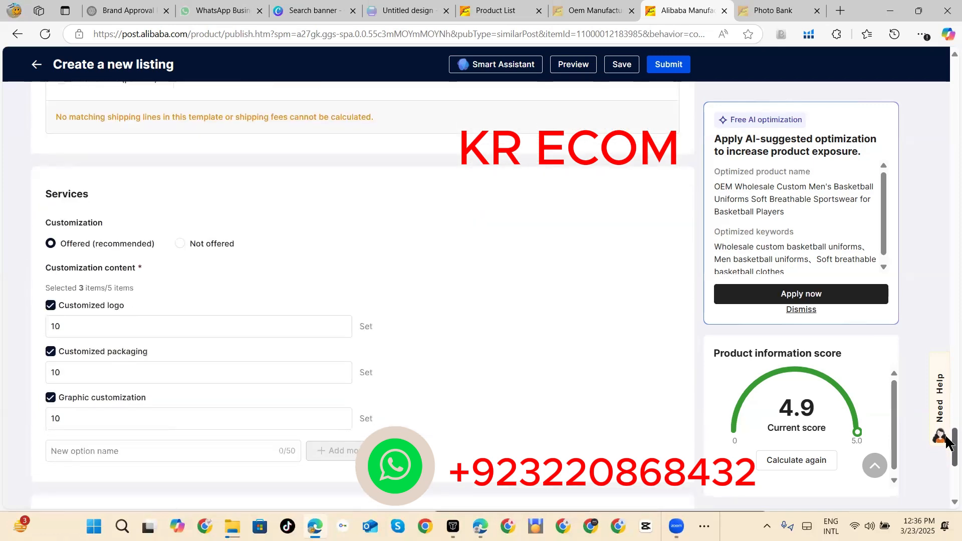
pyautogui.scroll(-3, 947, 441)
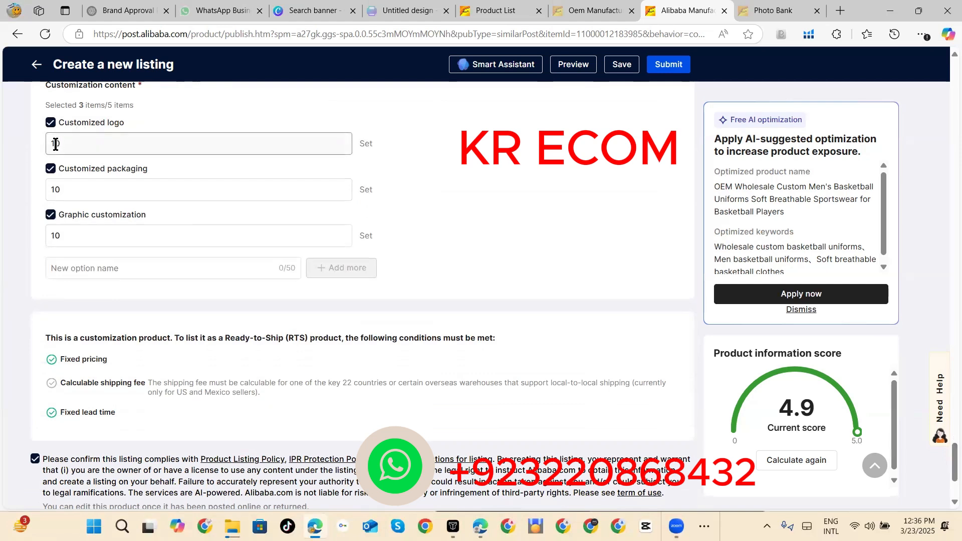
pyautogui.press('BackSpace')
pyautogui.press('BackSpace')
pyautogui.write('50')
# Step: Set the minimum quantities for customized packaging and graphic customization to 50 sets each
pyautogui.moveTo(74, 193); pyautogui.dragTo(49, 191)
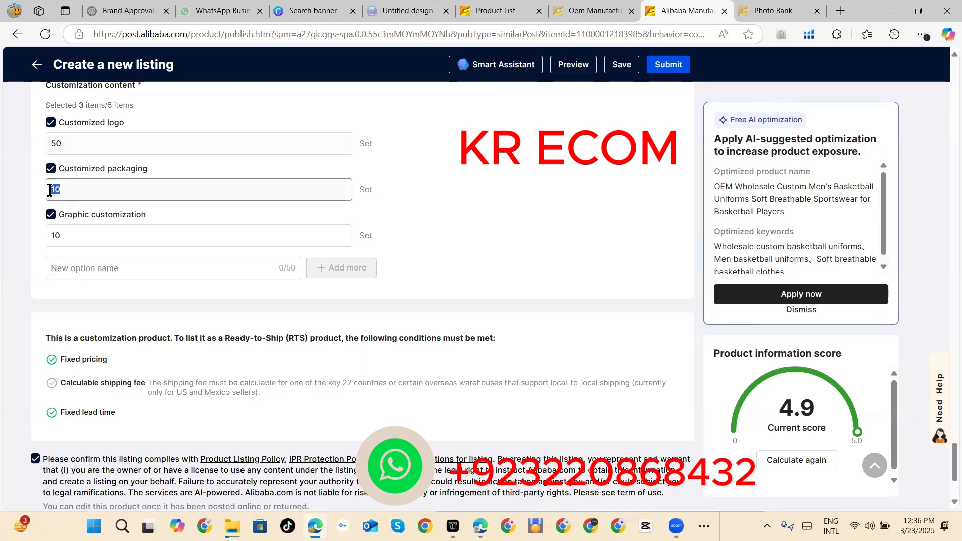
pyautogui.press('BackSpace')
pyautogui.write('50')
pyautogui.moveTo(67, 234); pyautogui.dragTo(53, 235)
pyautogui.press('BackSpace')
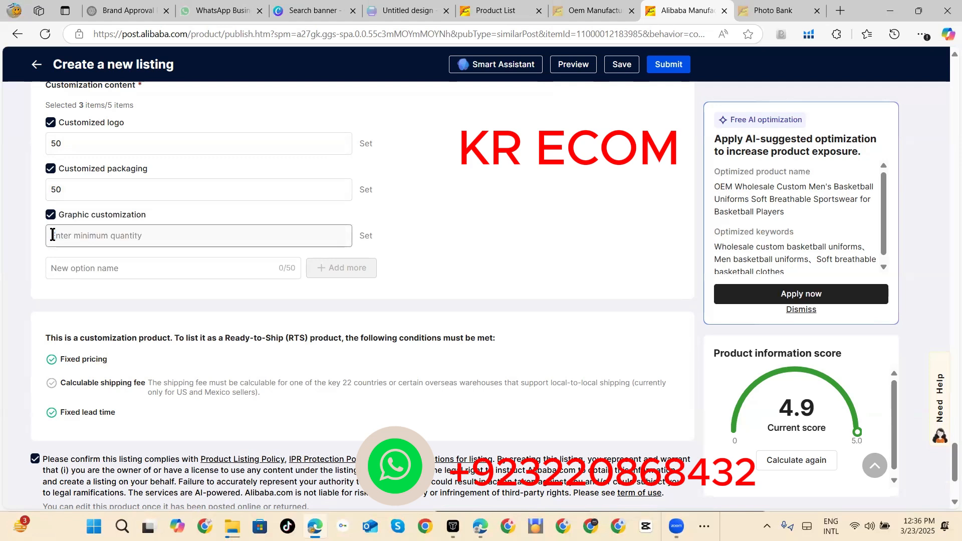
pyautogui.write('50')
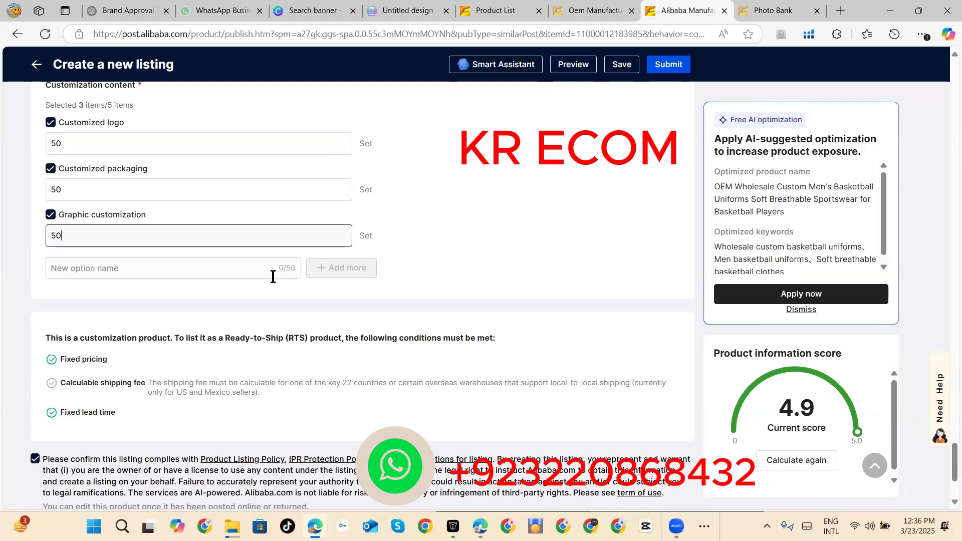
# Step: Add a new customization option named LABELS to the customization content
pyautogui.click(253, 268)
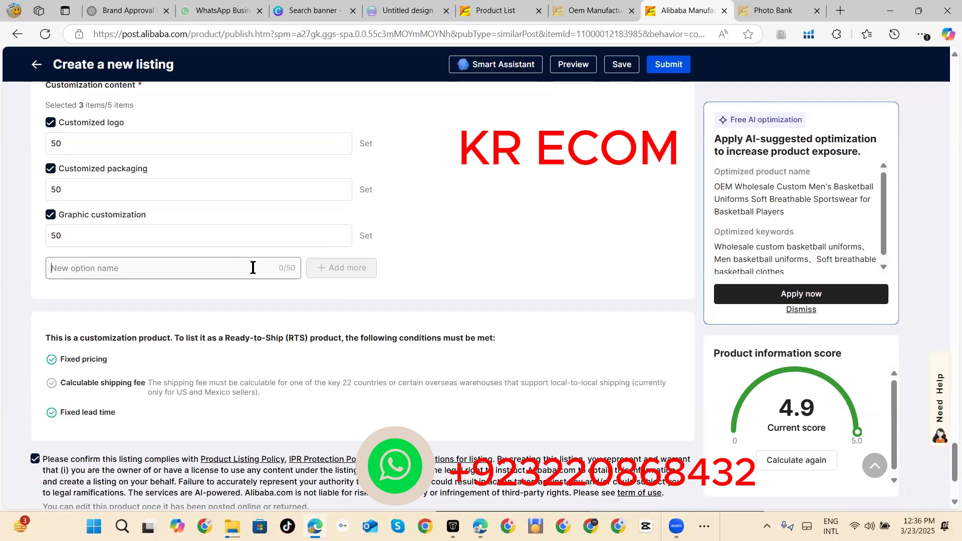
pyautogui.write('LABE')
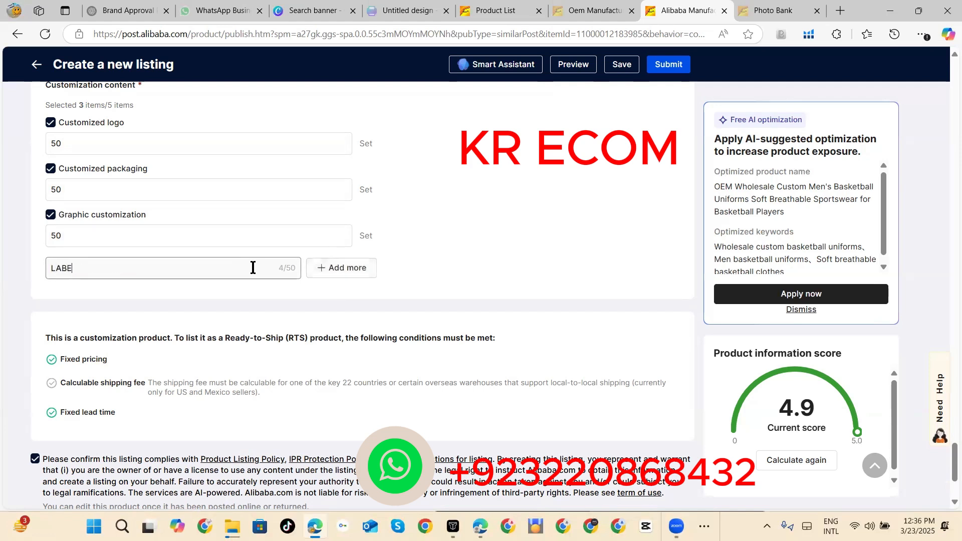
pyautogui.write('LS')
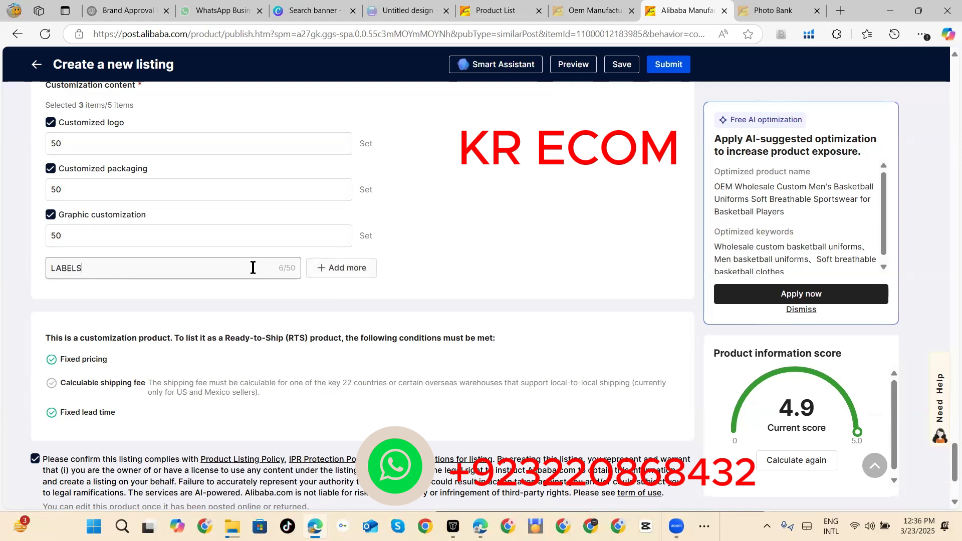
pyautogui.click(335, 269)
# Step: Add another customization option named TAG CARDS to the customization content
pyautogui.write('T')
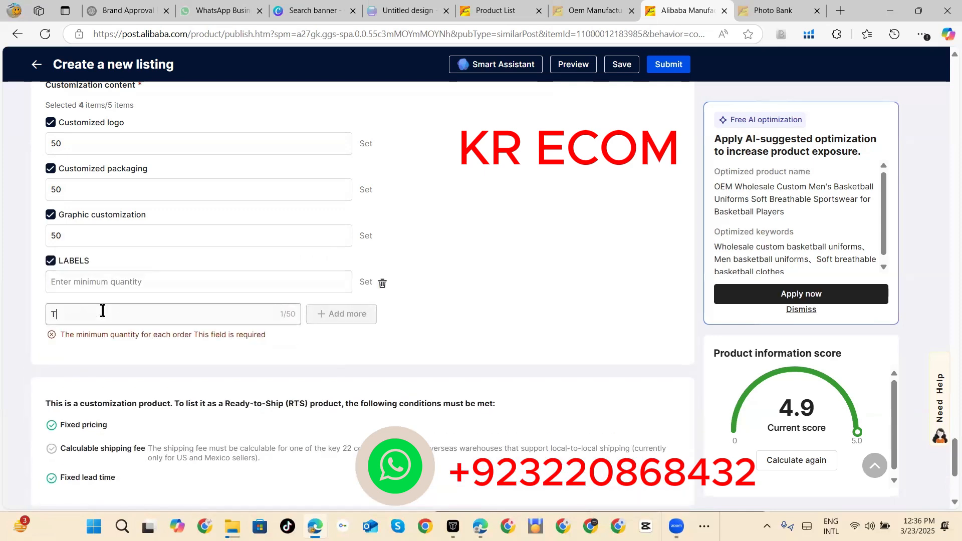
pyautogui.write('AG ARDS')
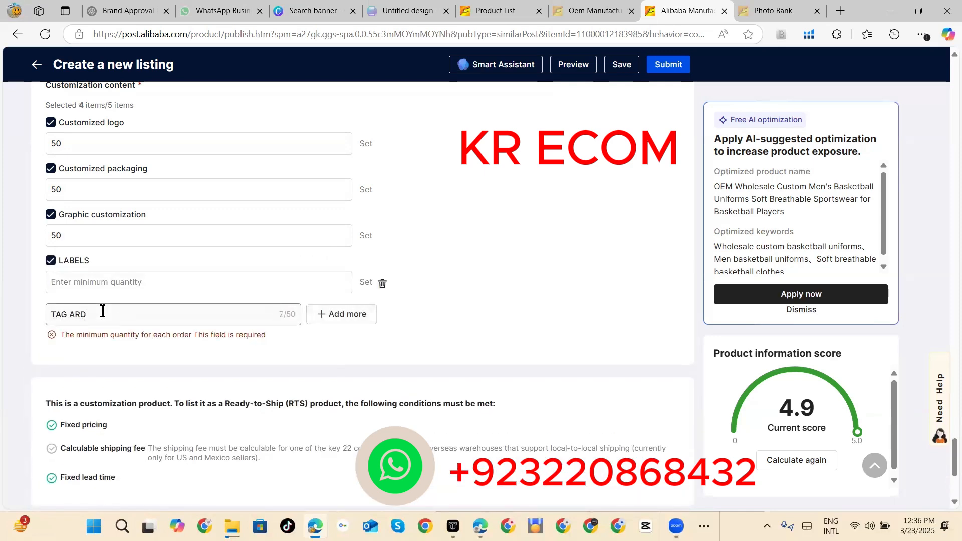
pyautogui.press('BackSpace')
pyautogui.press('BackSpace')
pyautogui.press('BackSpace')
pyautogui.press('BackSpace')
pyautogui.write('CARDS')
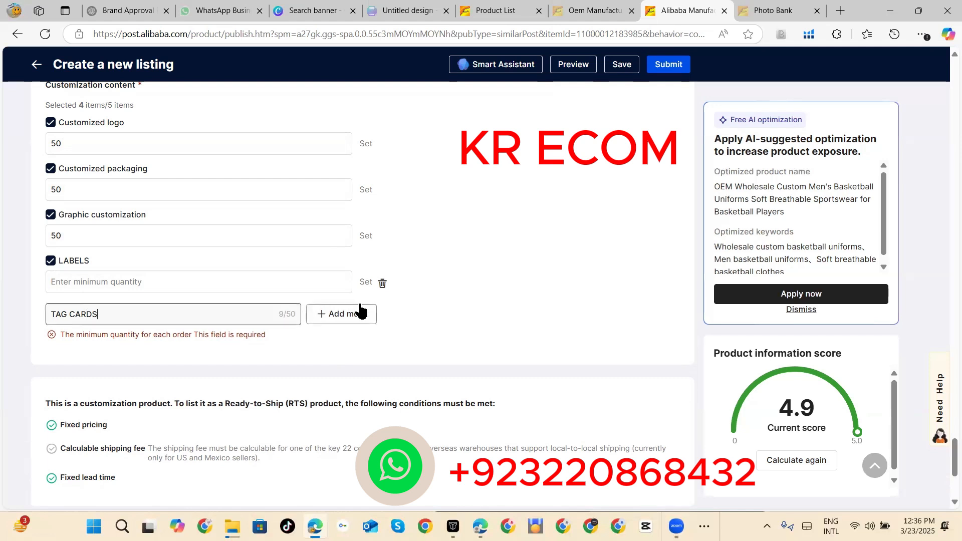
pyautogui.click(361, 314)
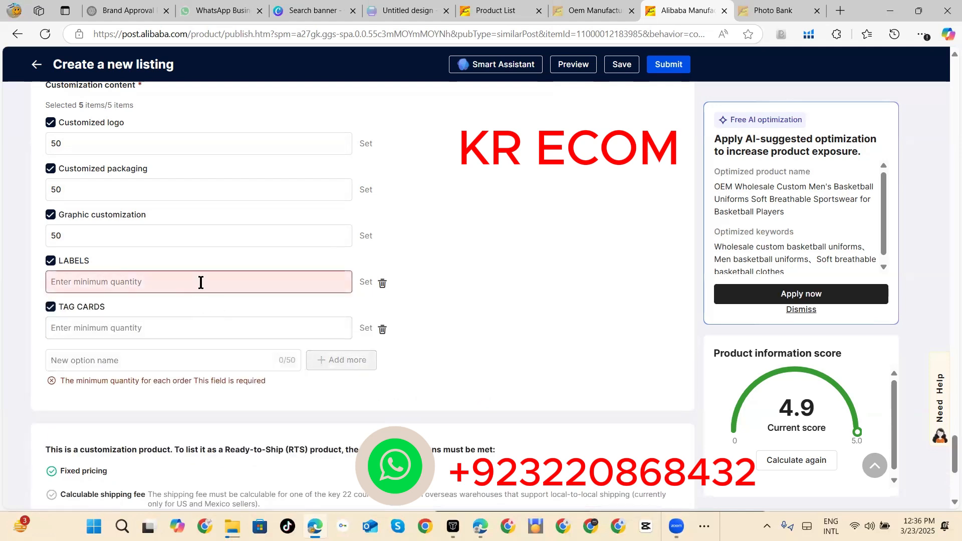
# Step: Set the minimum quantities for the LABELS and TAG CARDS options to 50 sets each
pyautogui.write('50')
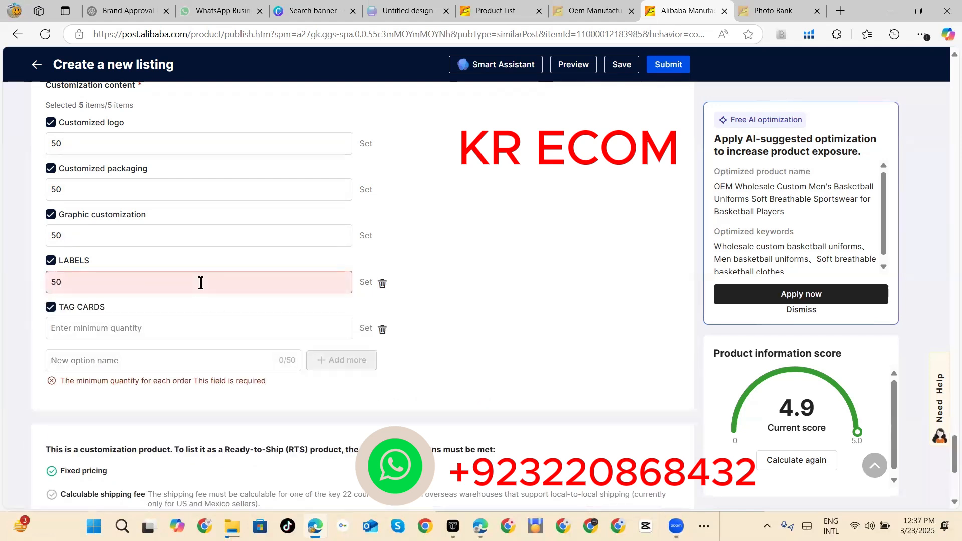
pyautogui.click(142, 360)
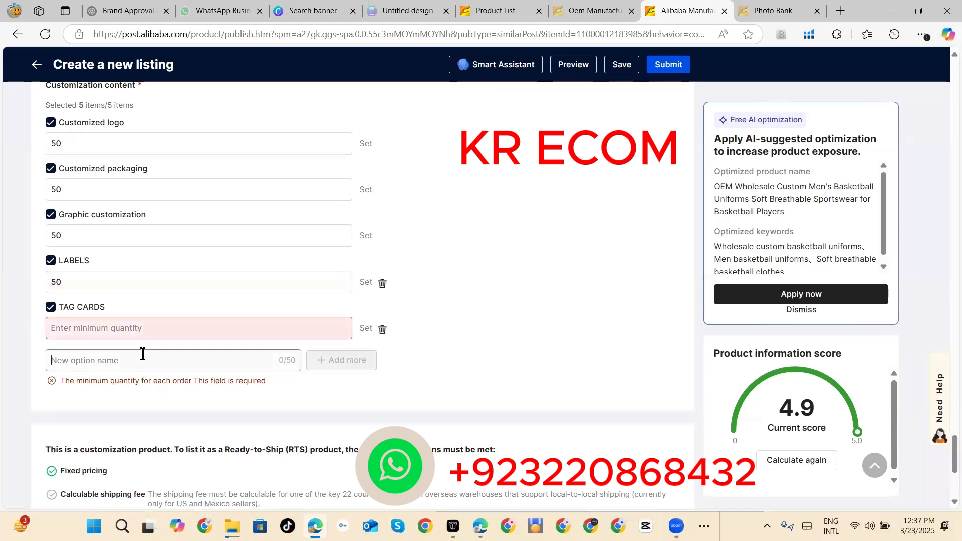
pyautogui.click(155, 327)
pyautogui.write('50')
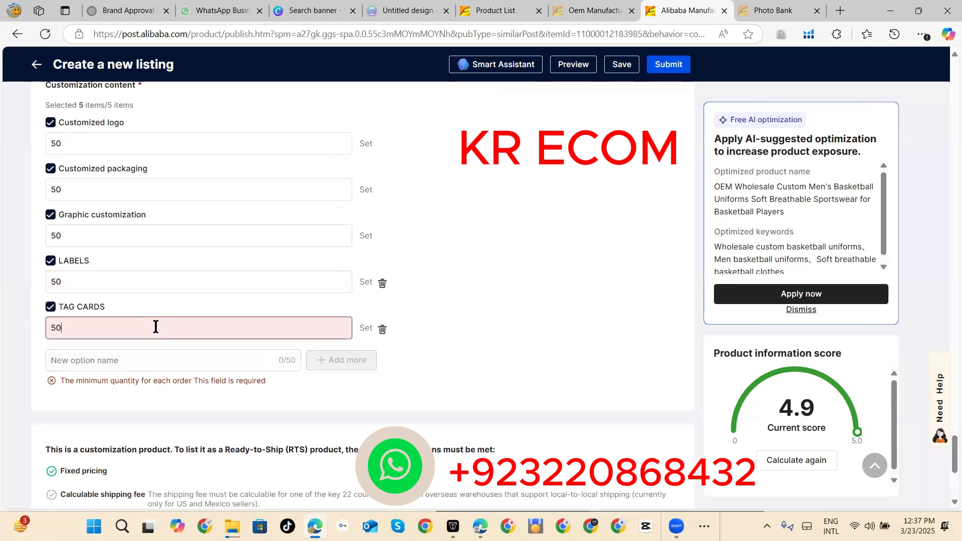
pyautogui.click(501, 343)
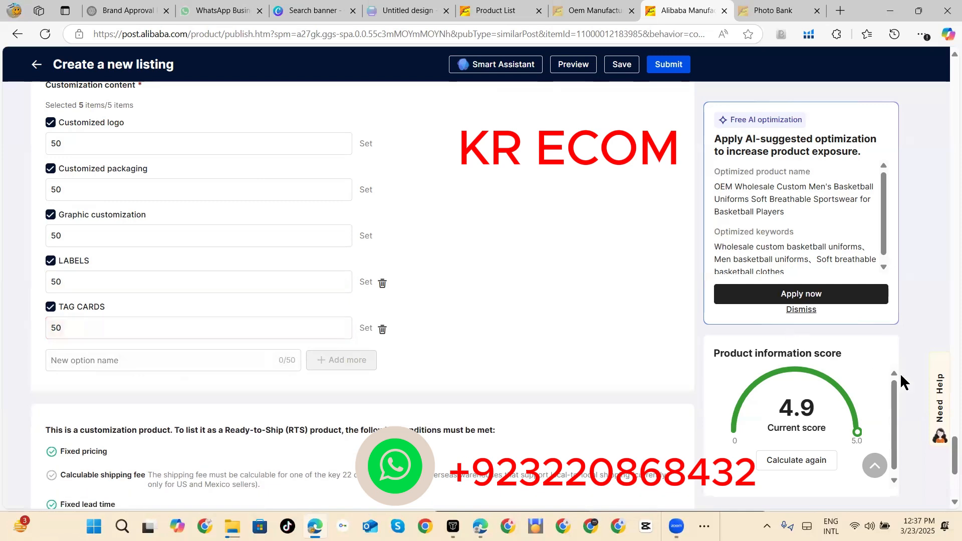
# Step: Look back over the completed listing from its photos to the compliance confirmation, and submit it
pyautogui.scroll(-5, 946, 446)
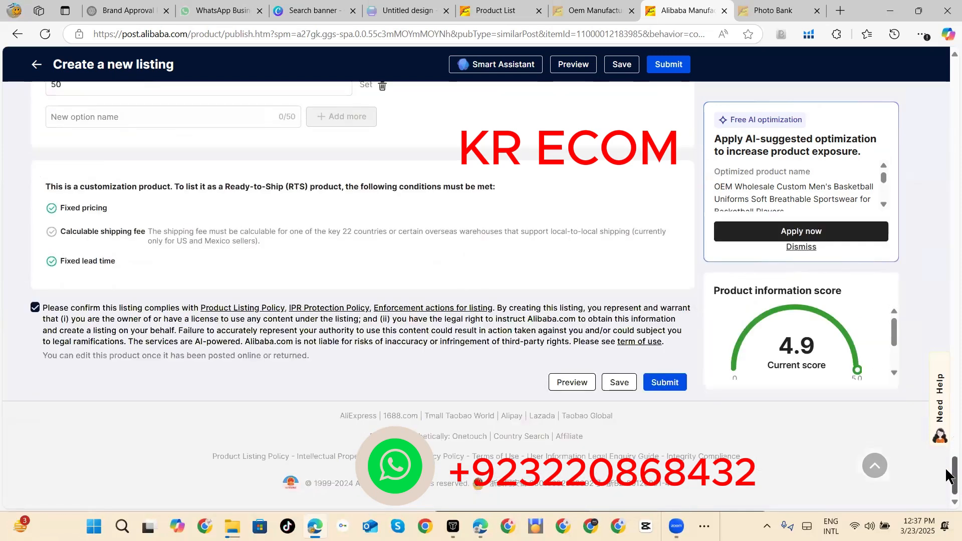
pyautogui.moveTo(946, 477); pyautogui.dragTo(947, 151)
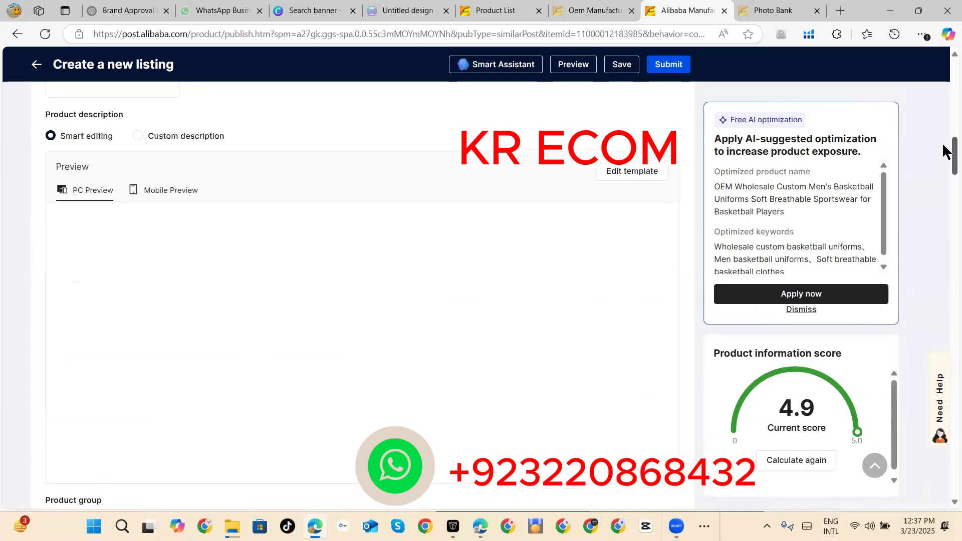
pyautogui.scroll(10, 947, 170)
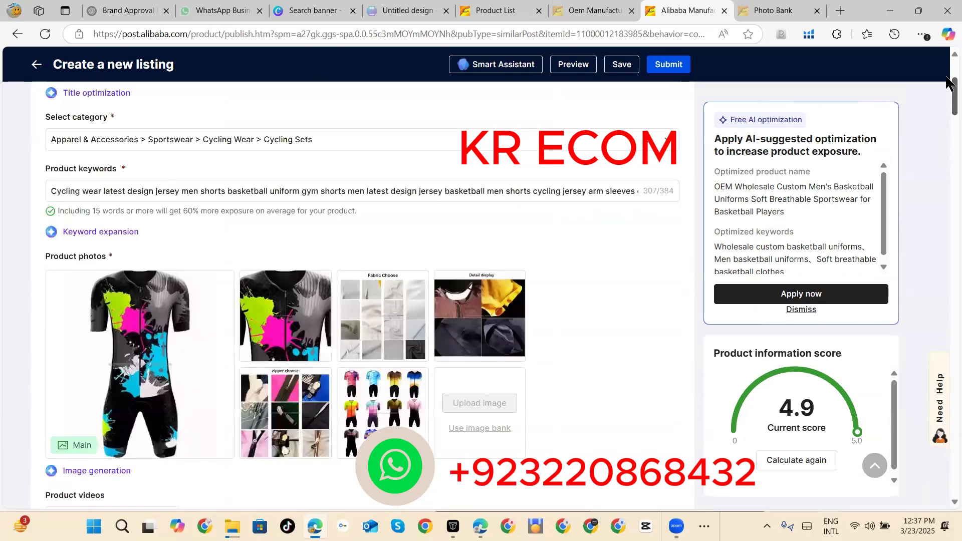
pyautogui.scroll(-10, 945, 244)
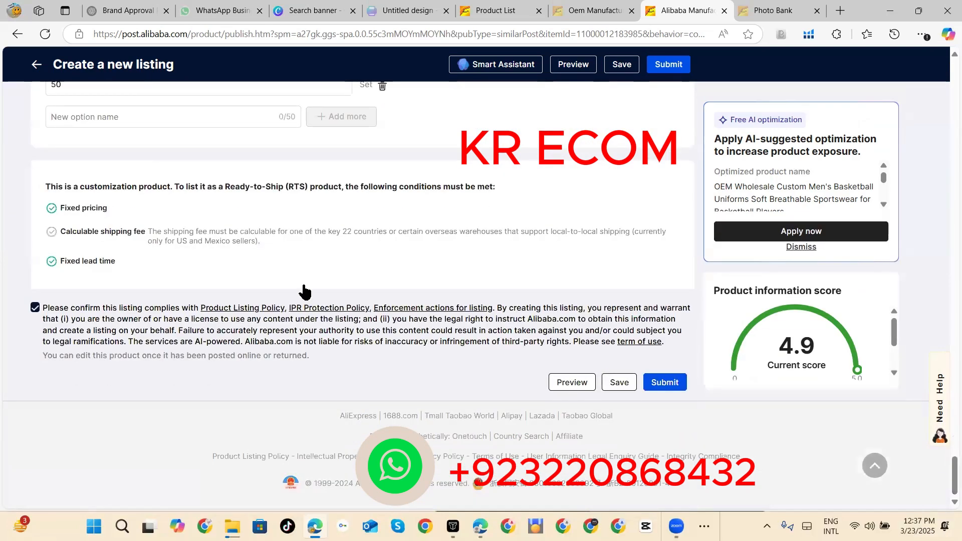
pyautogui.click(666, 385)
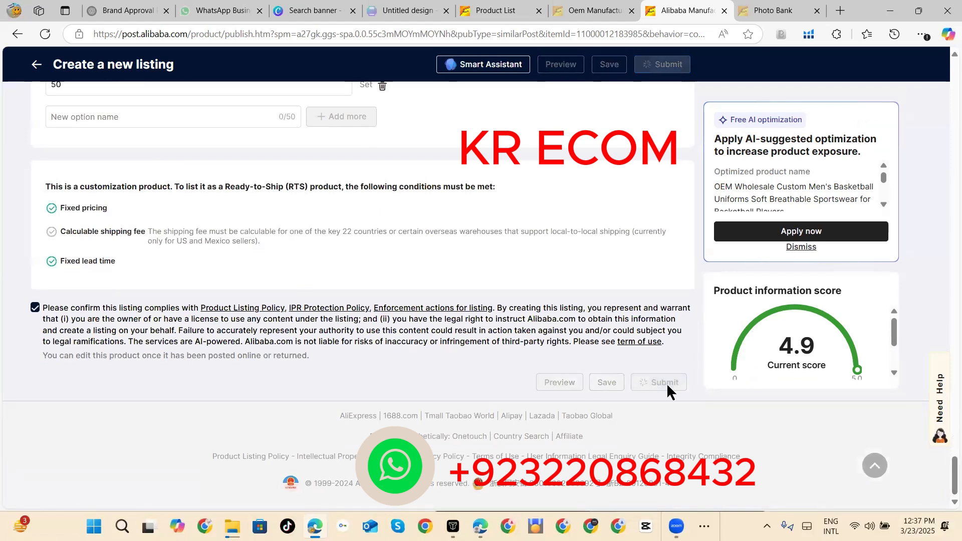